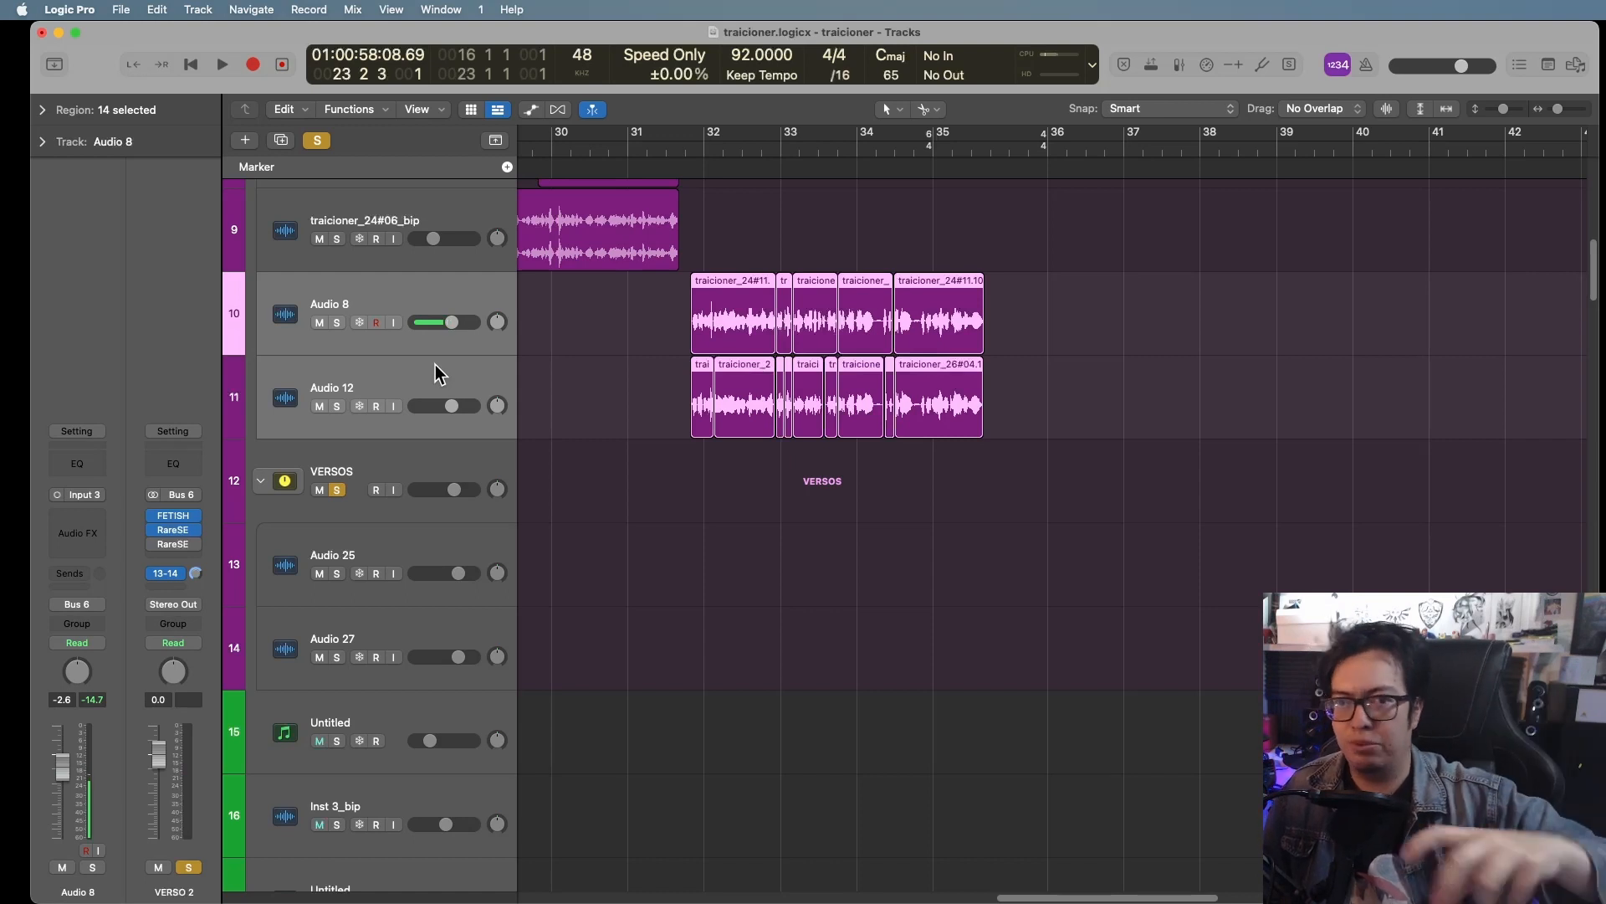
Deselect the regions and play the start of the Audio 8 and Audio 12 vocals around 31 4 to compare their timing
left_click(1274, 299)
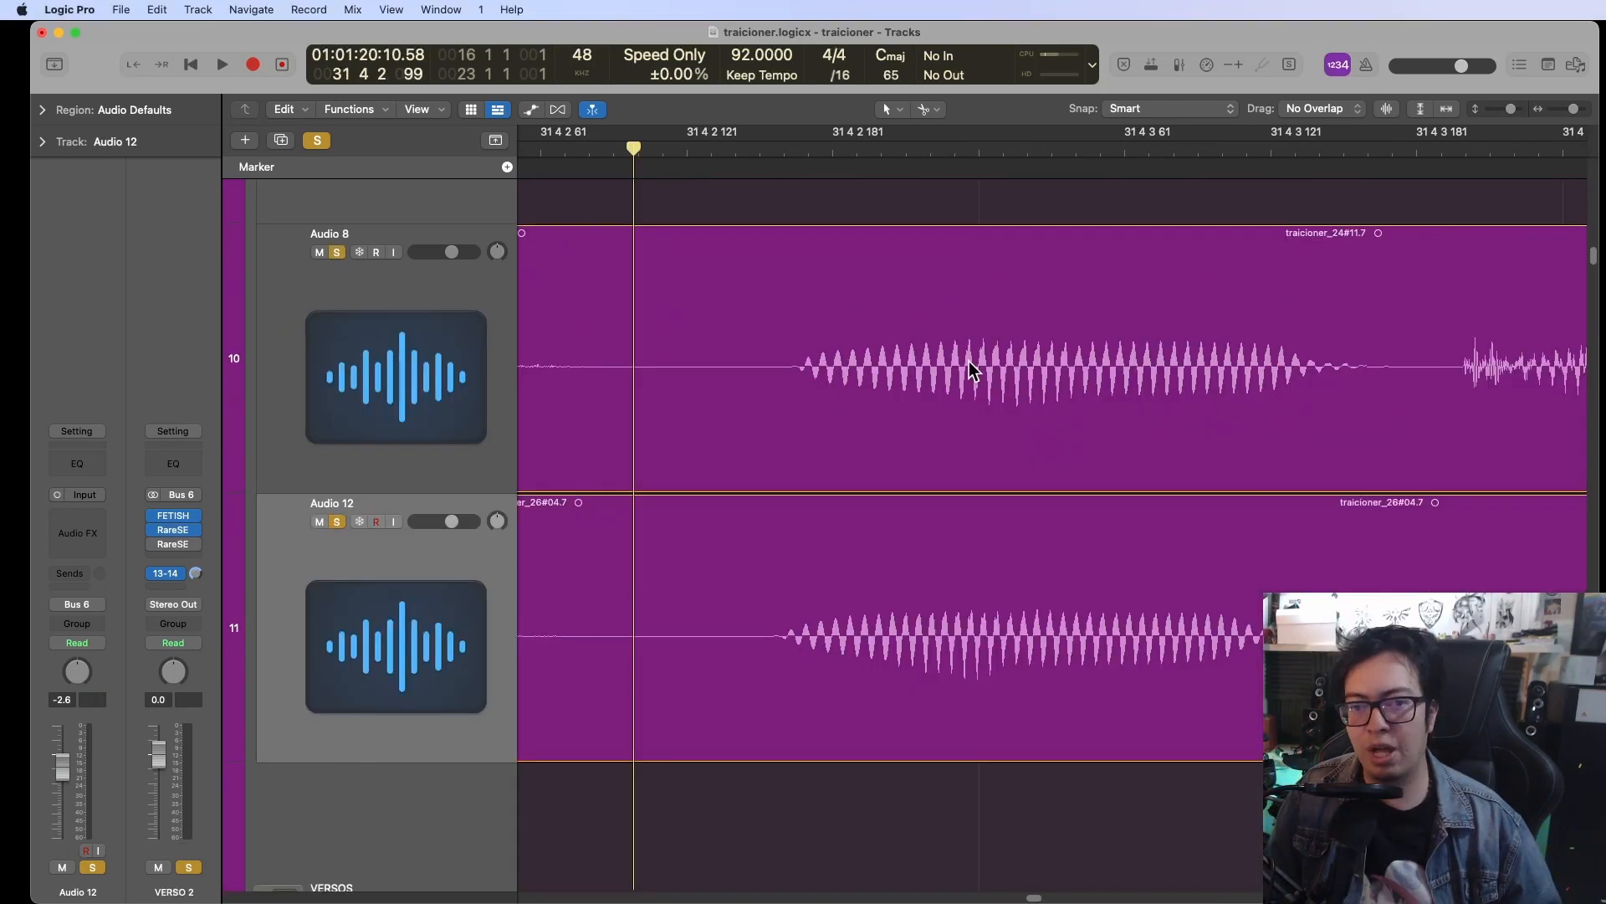
scroll(969, 361, "right", 5)
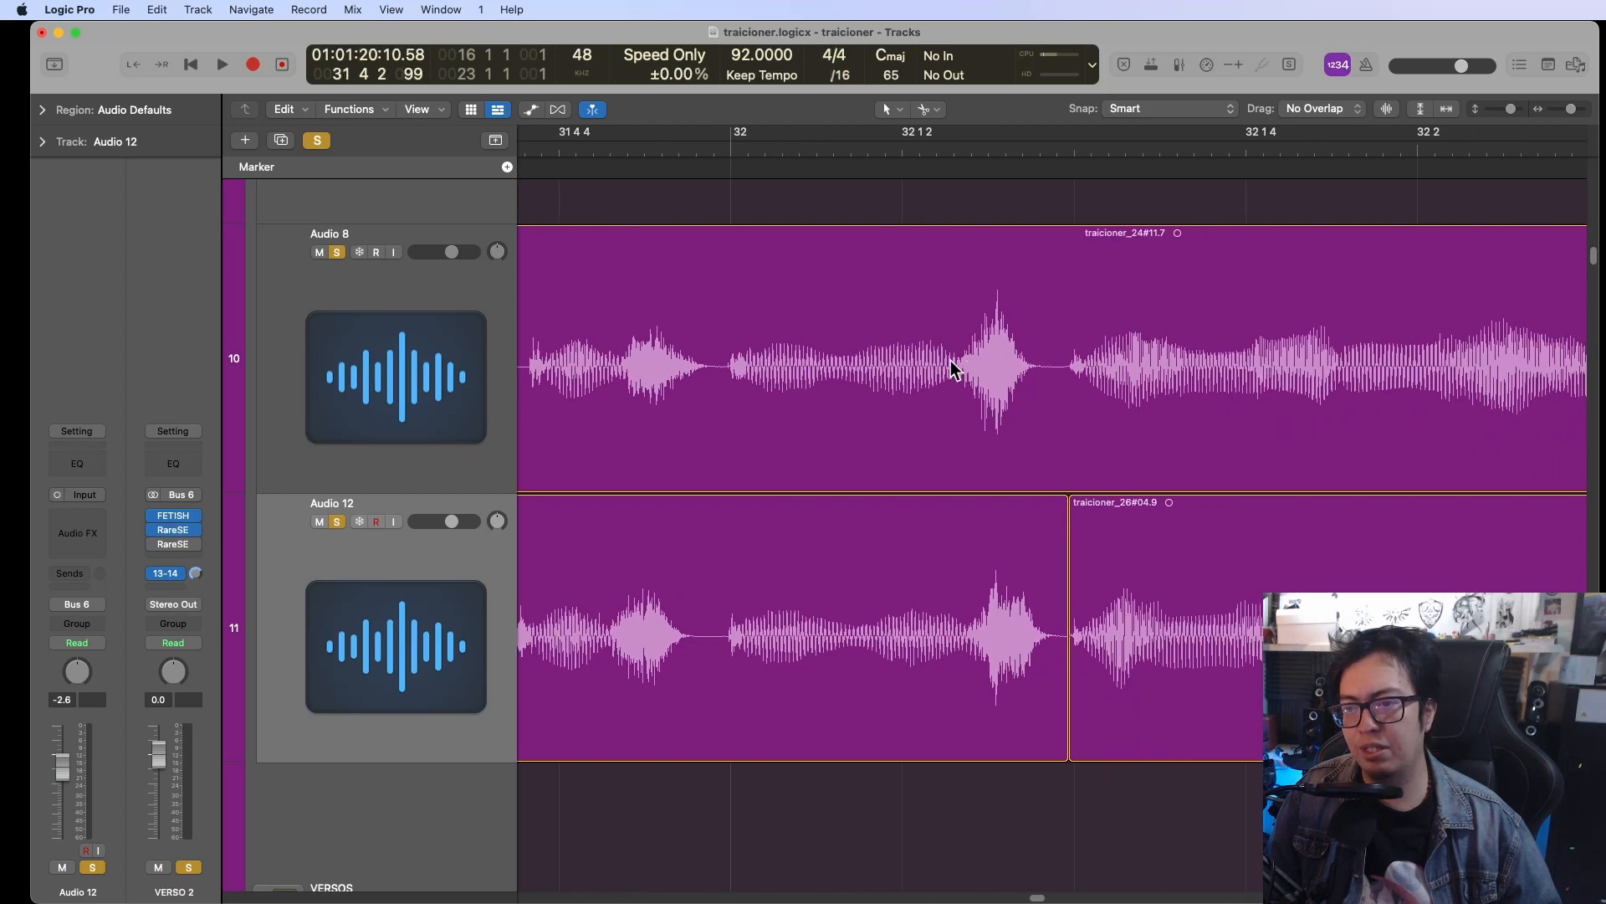
scroll(1036, 293, "up", 8)
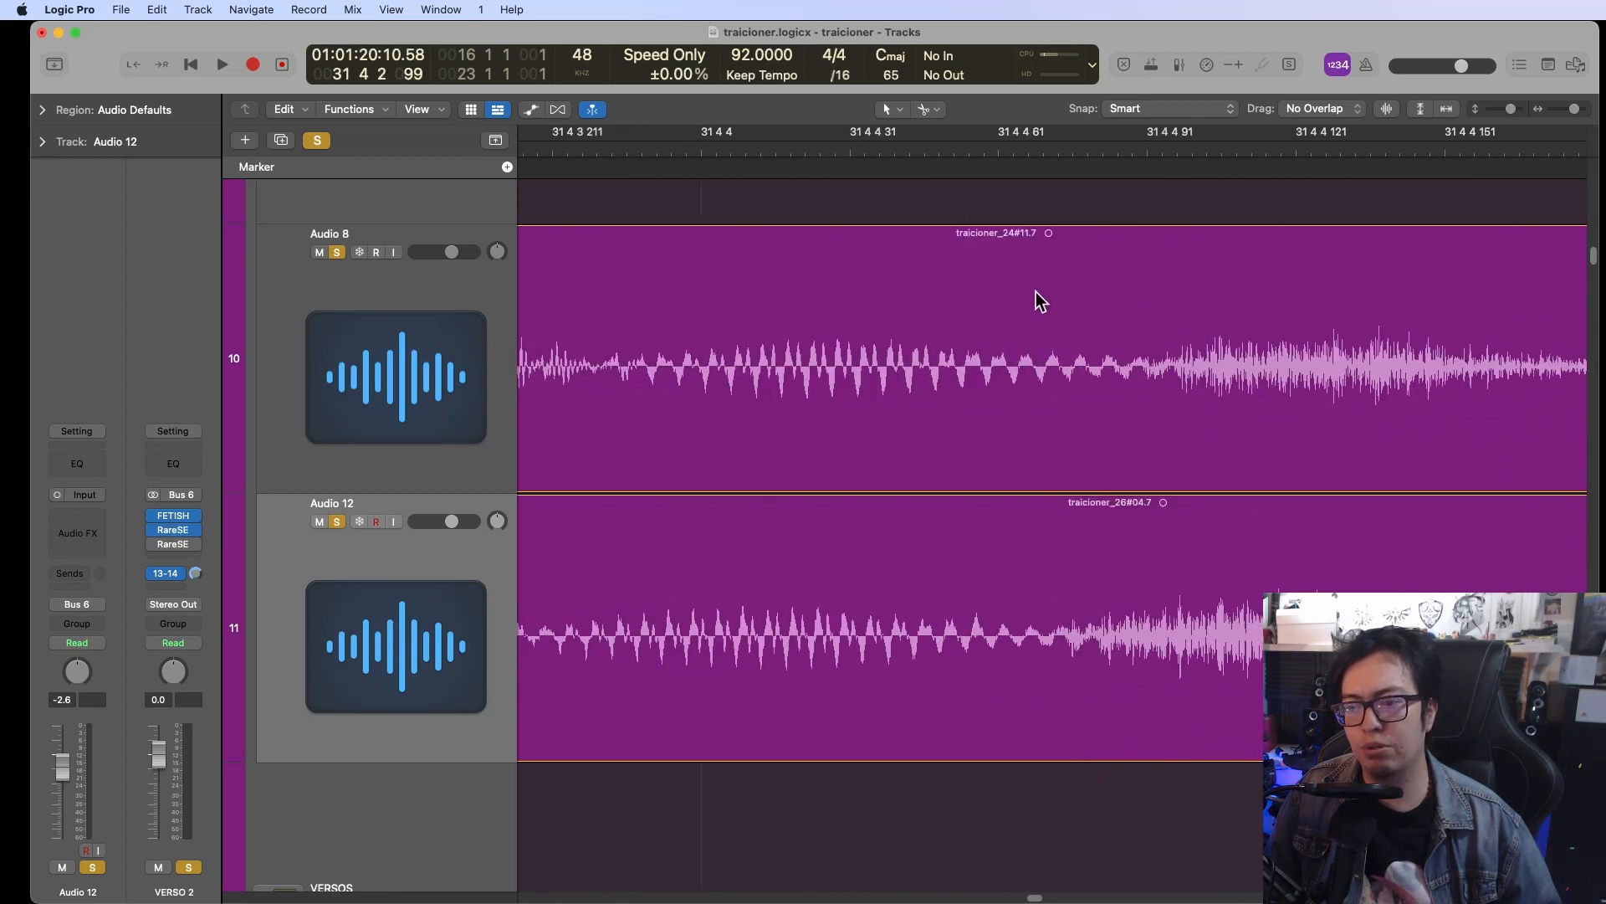
scroll(1036, 293, "down", 4)
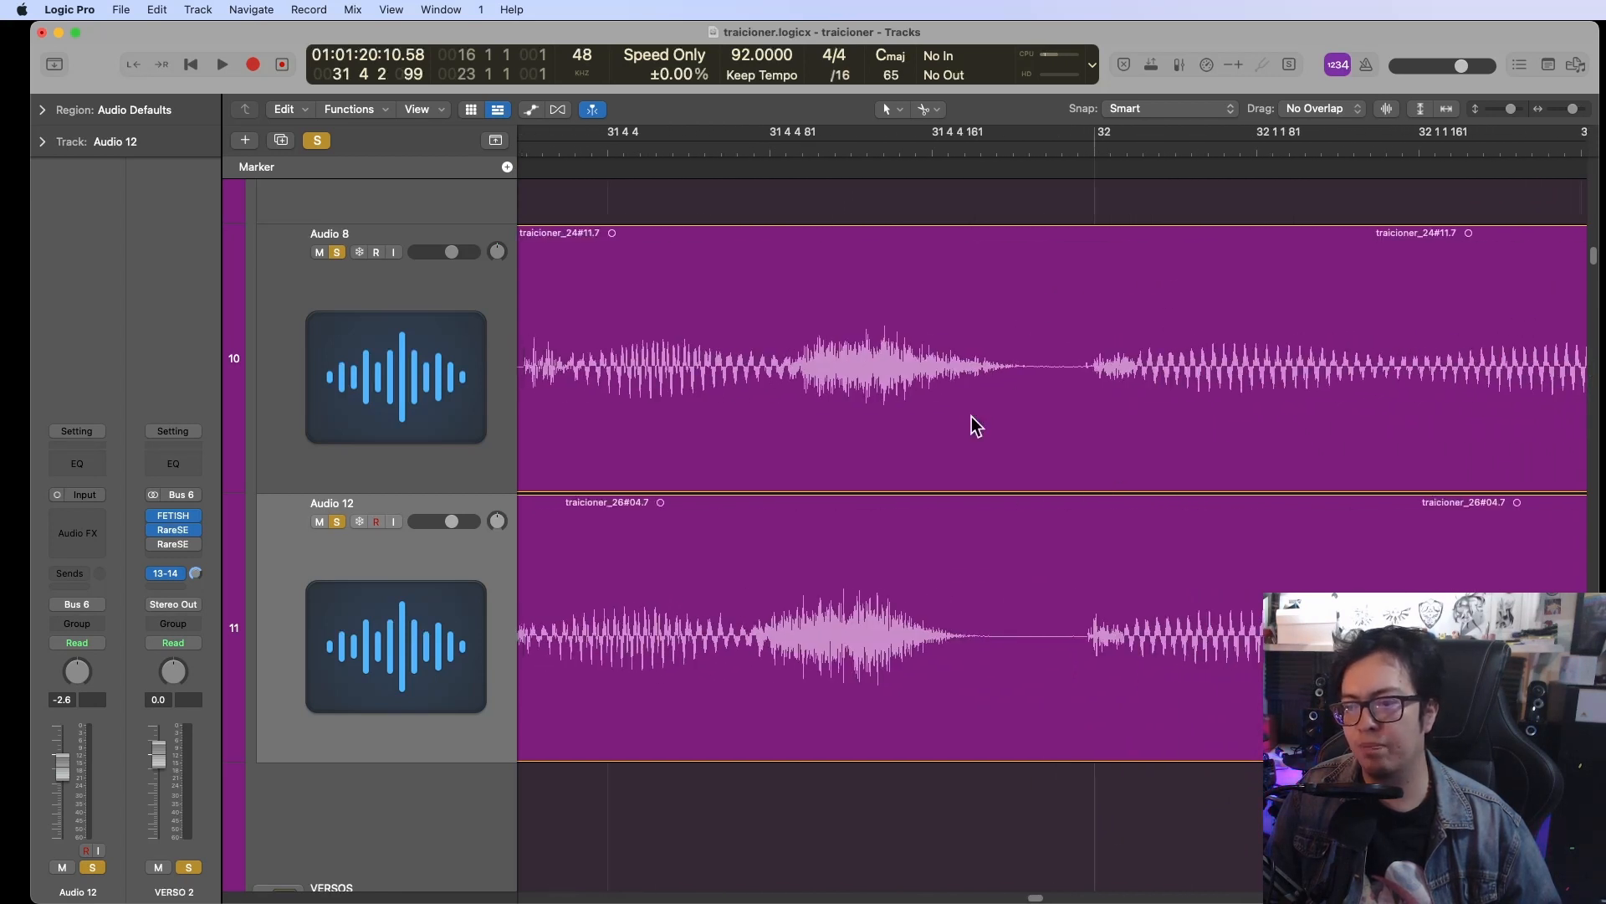
scroll(982, 405, "left", 5)
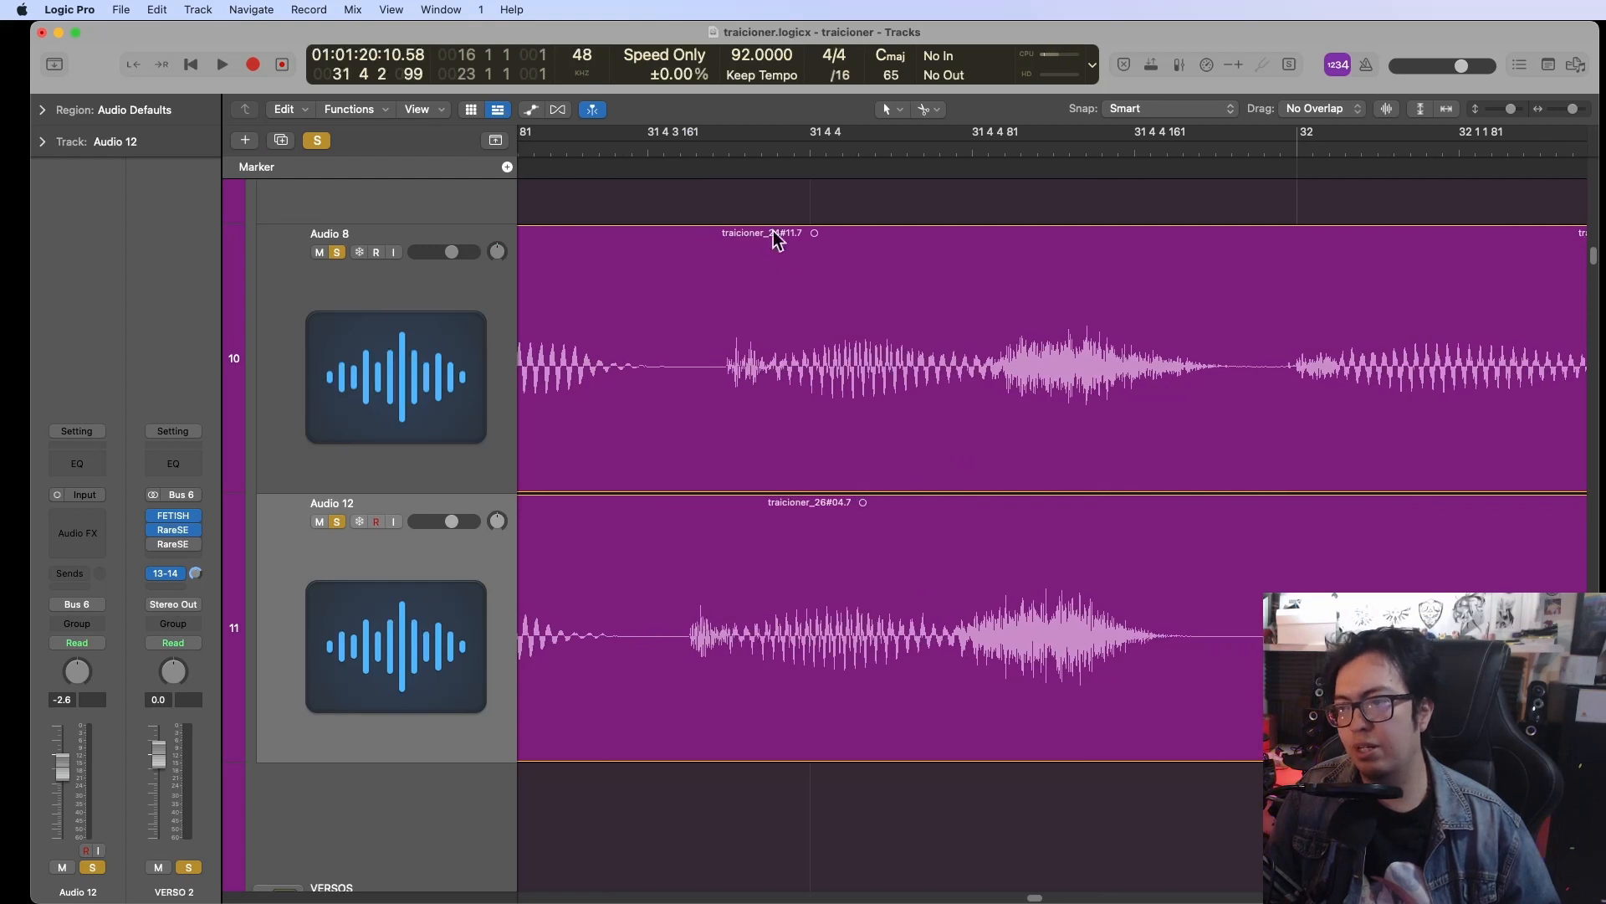
left_click_drag(759, 143, 715, 177)
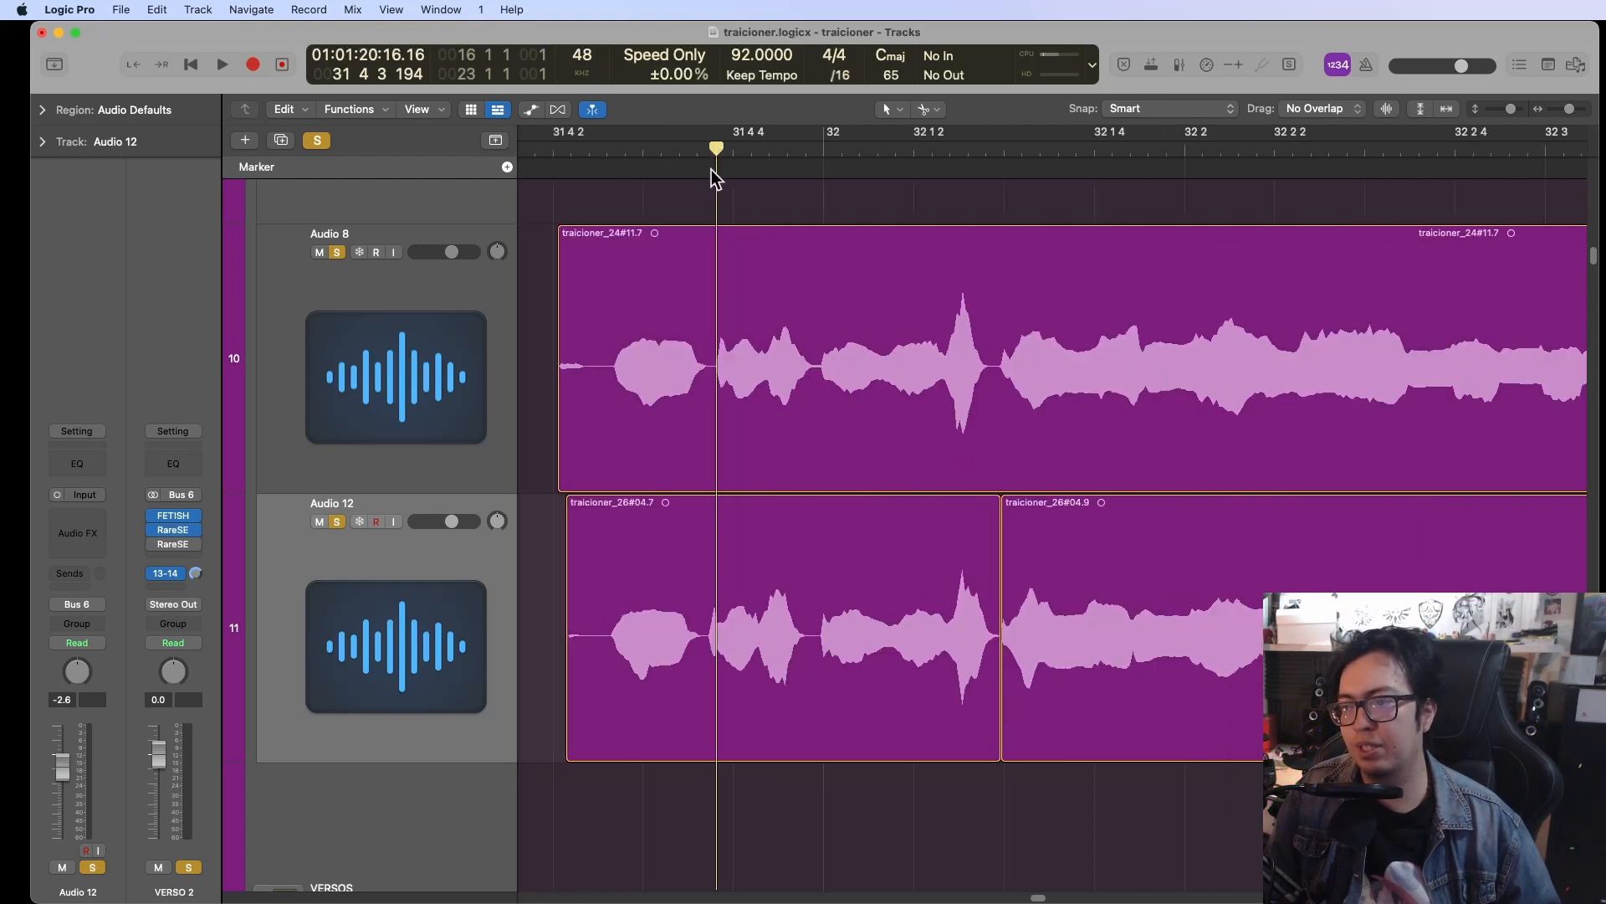
key("space")
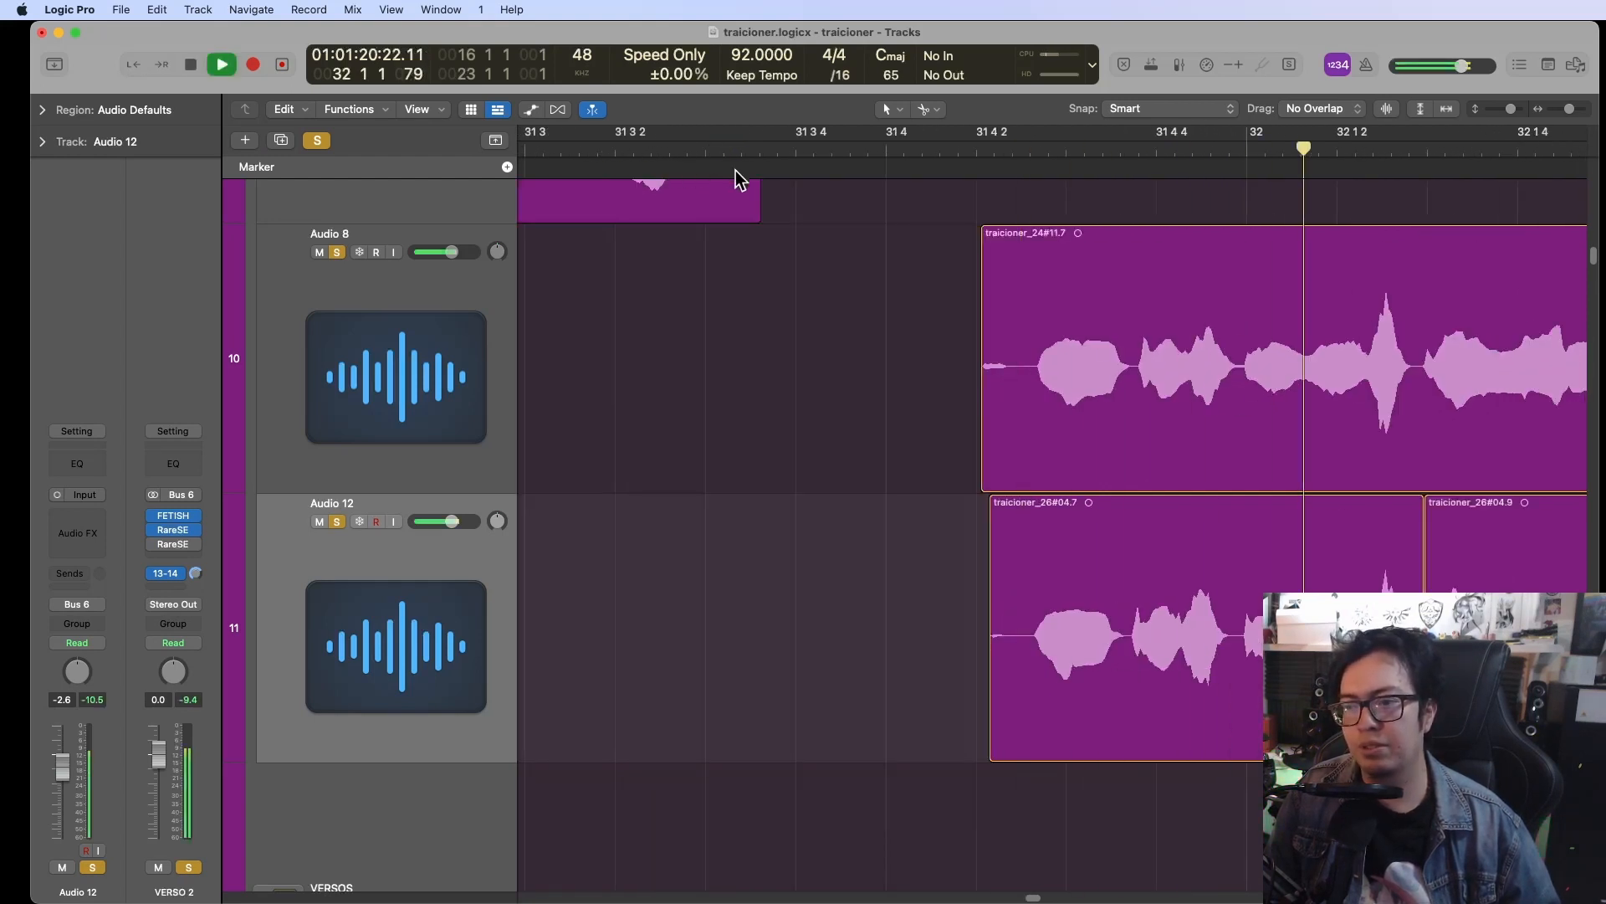
scroll(832, 280, "left", 10)
scroll(914, 229, "right", 1)
Place the playhead at 31 4 3 201, on the Audio 8 syllable's onset, as the timing reference
left_click(870, 142)
key("super+Right")
key("super+Right")
key("super+Right")
key("super+Right")
key("super+Right")
key("super+Right")
key("super+Right")
key("super+Right")
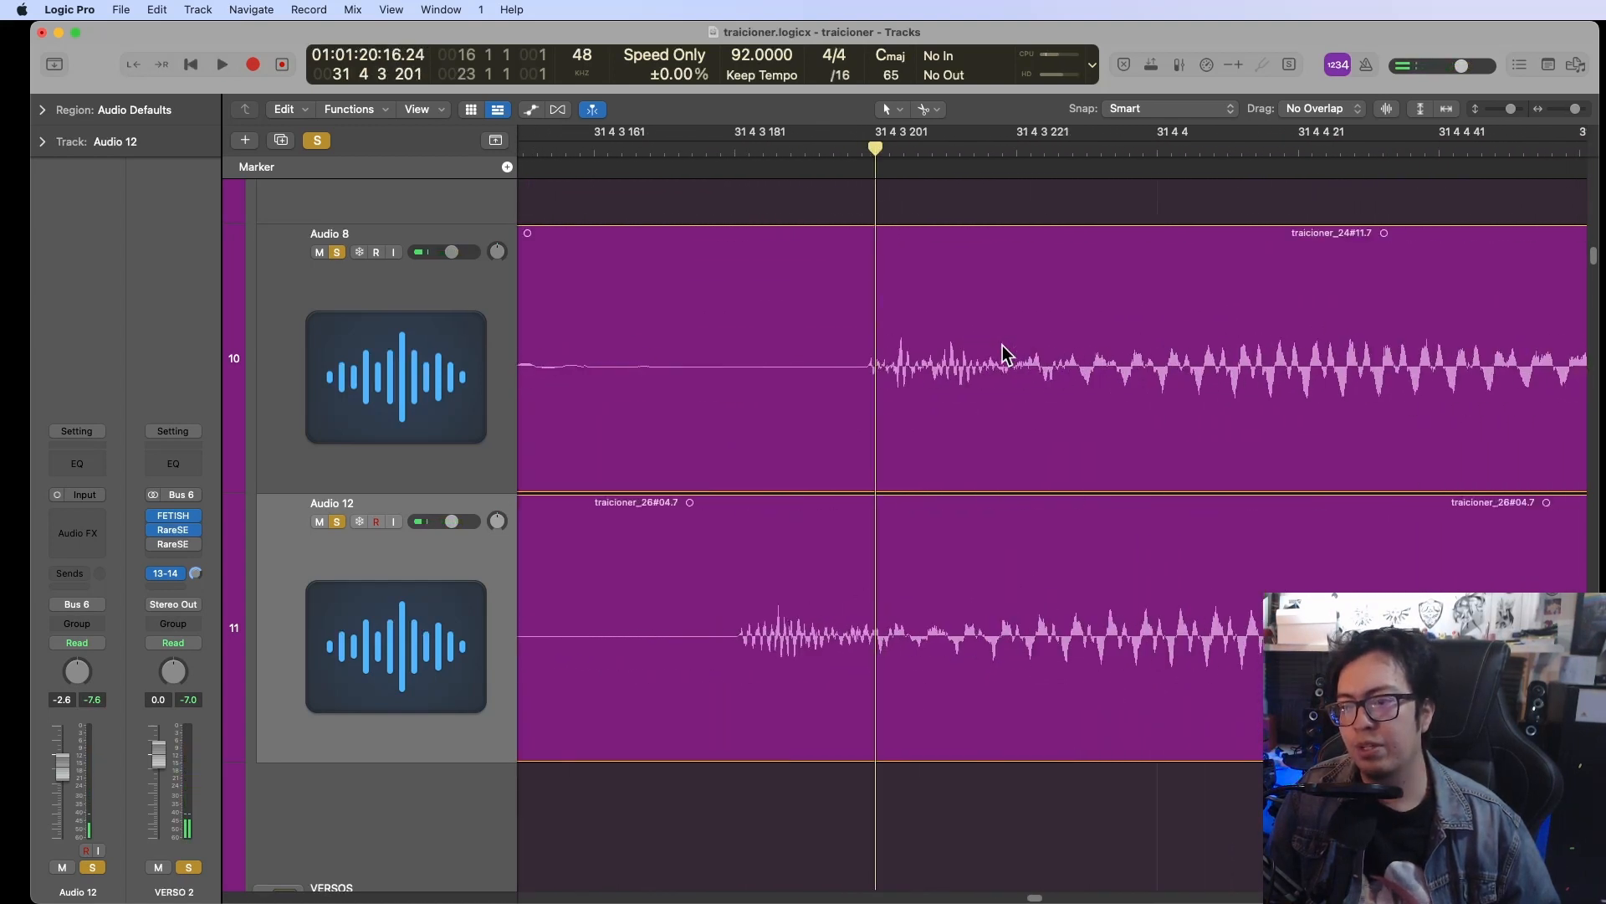
key("super+Left")
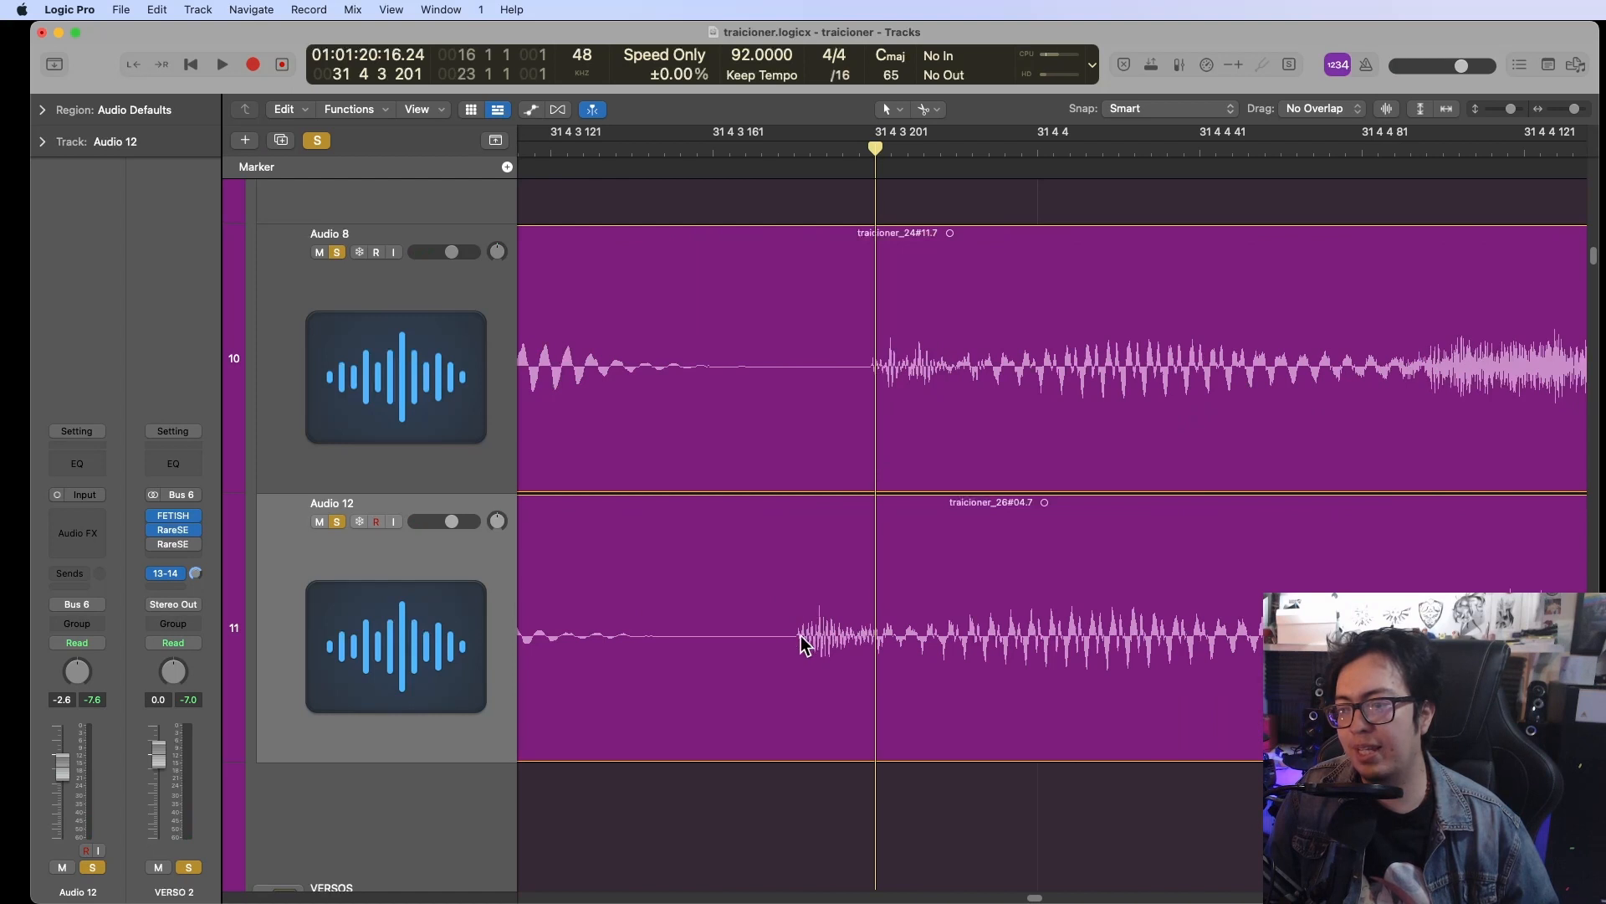
key("super+Left")
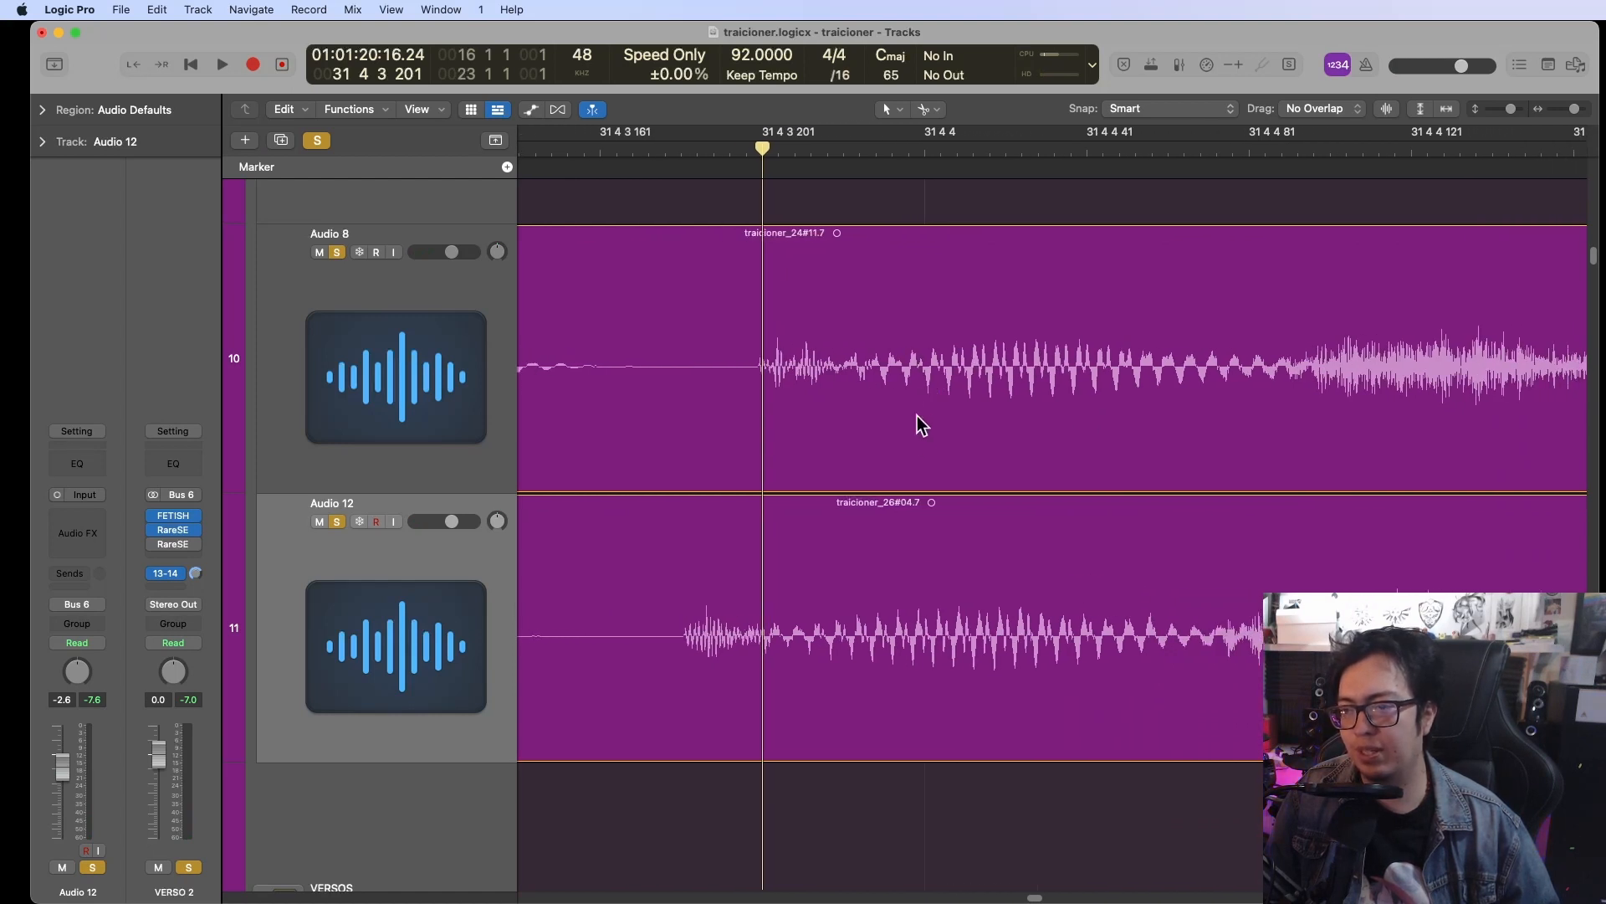
key("super+Left")
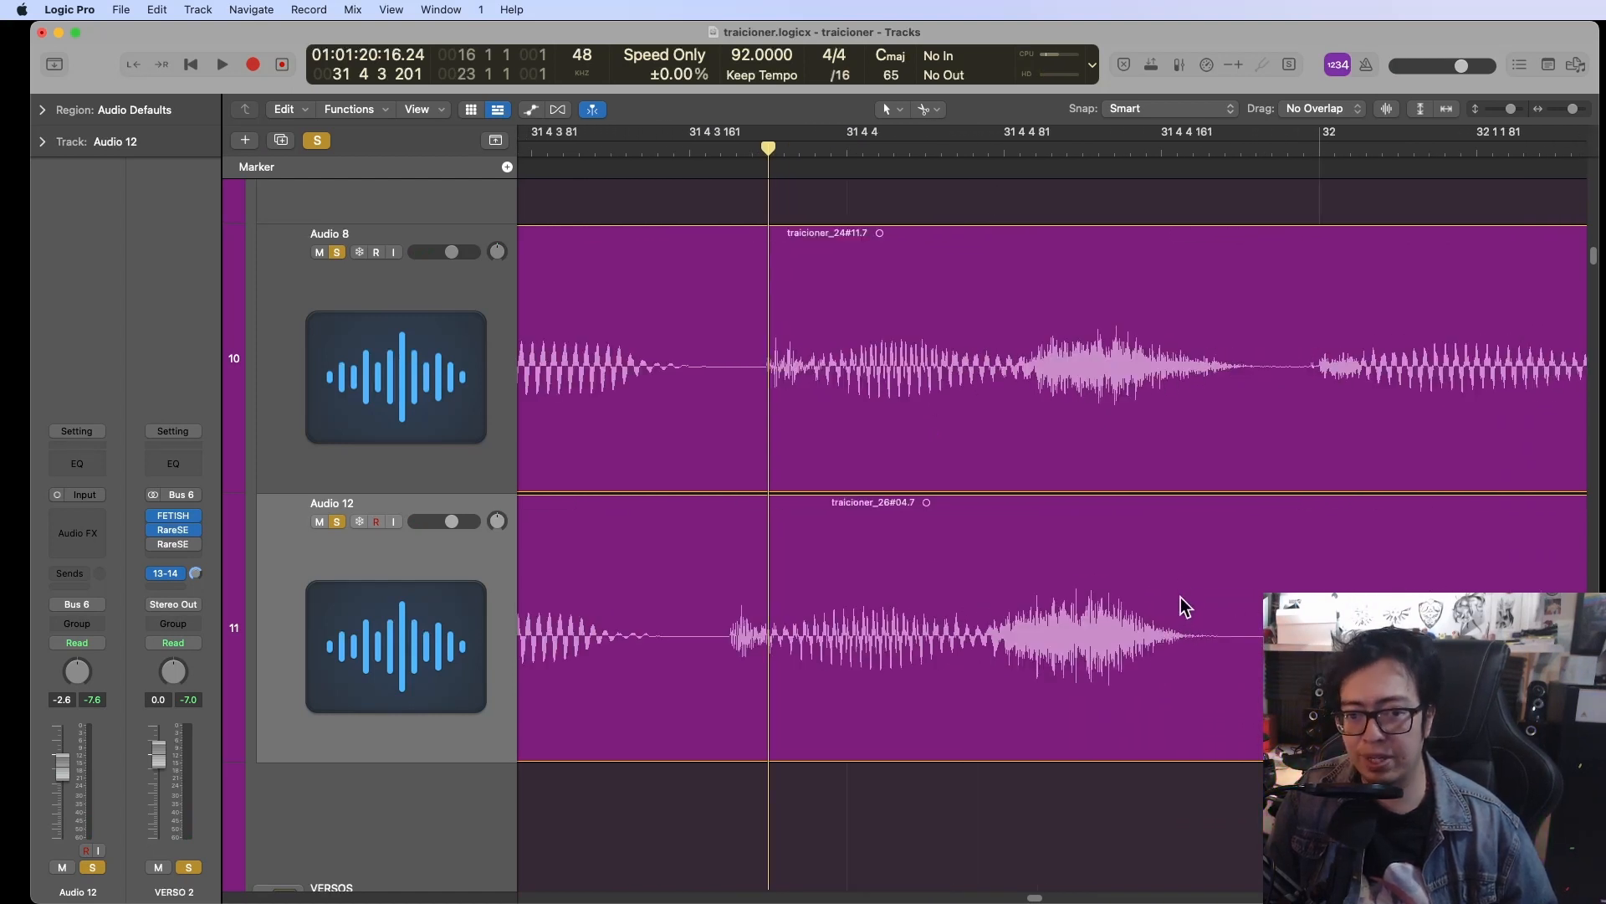
Split the Audio 12 region just after and just before the misaligned word around 31 4 4
left_click(1200, 644)
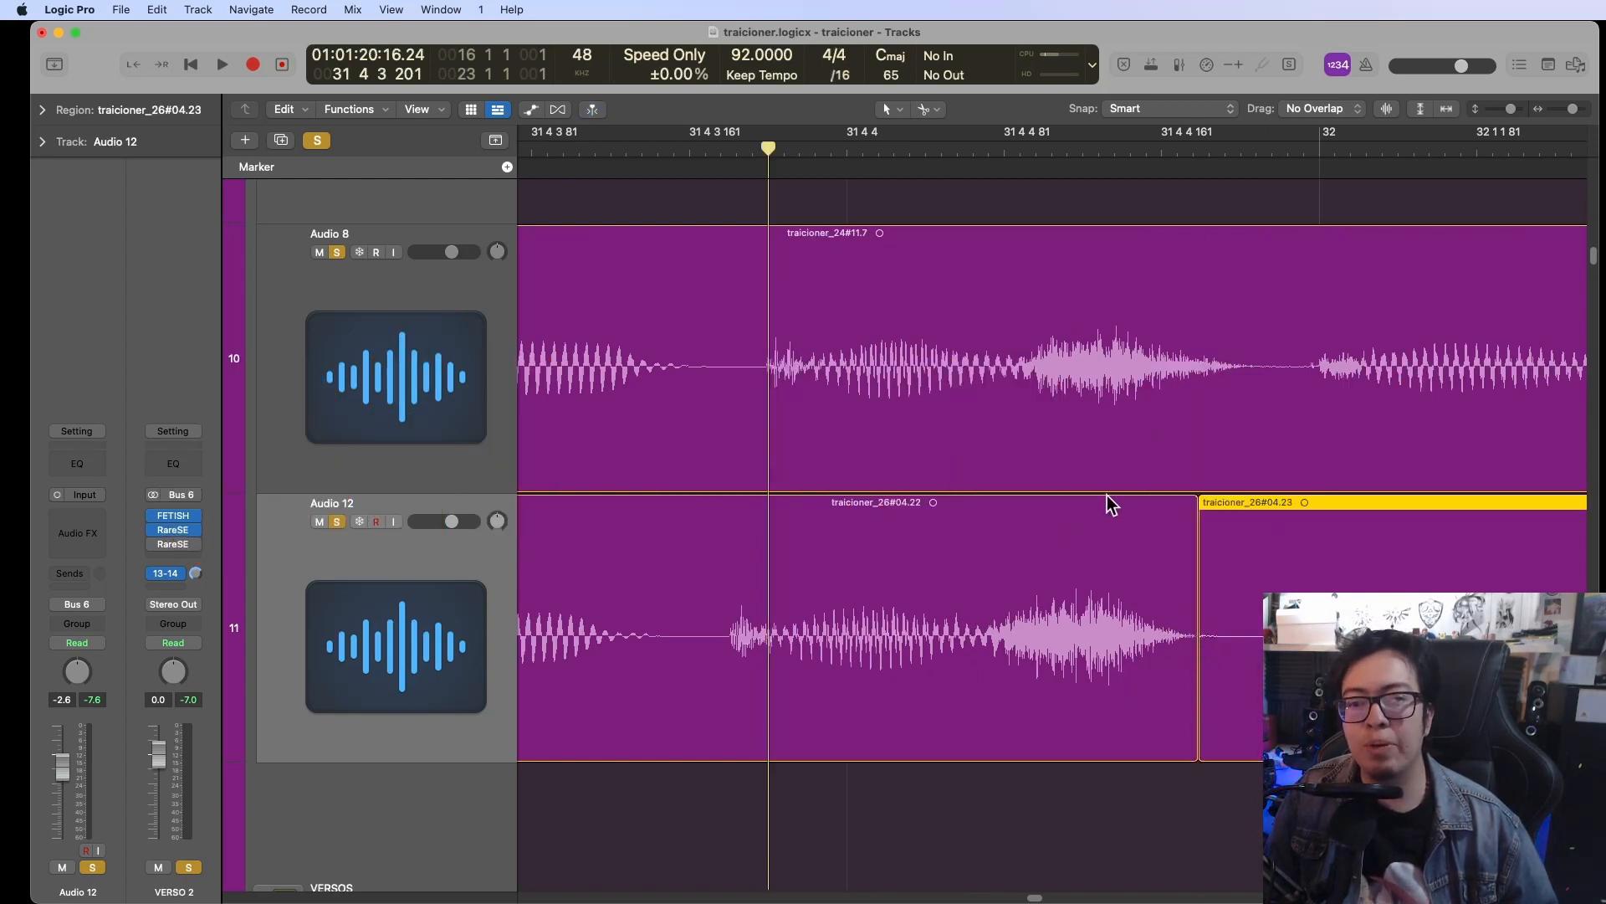
scroll(1044, 574, "right", 1)
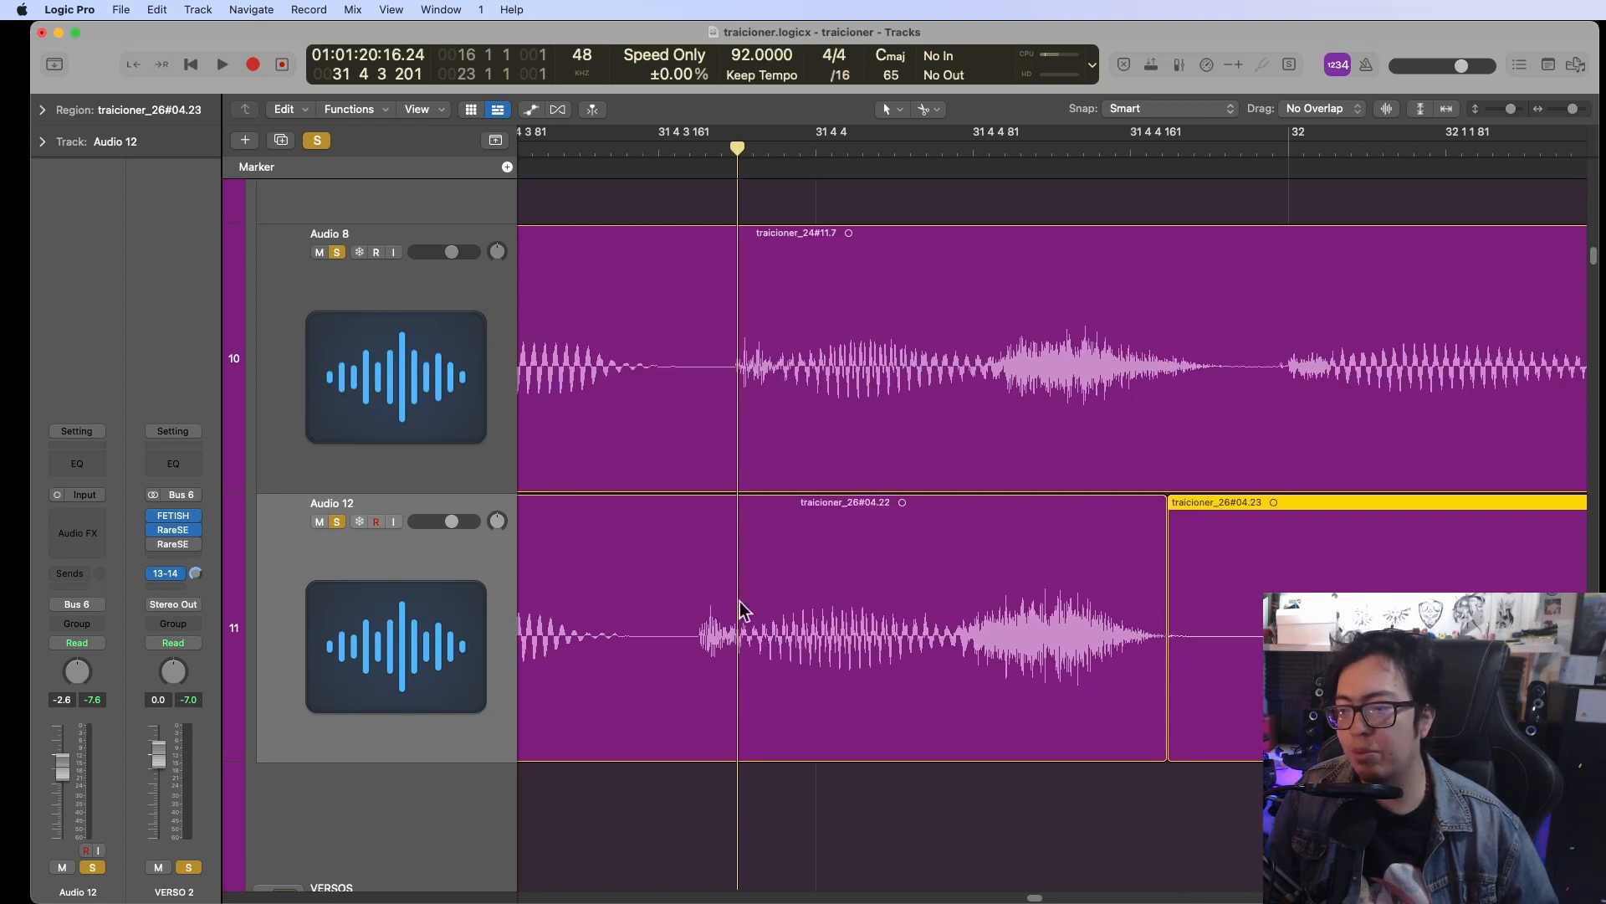
left_click(698, 644, "super")
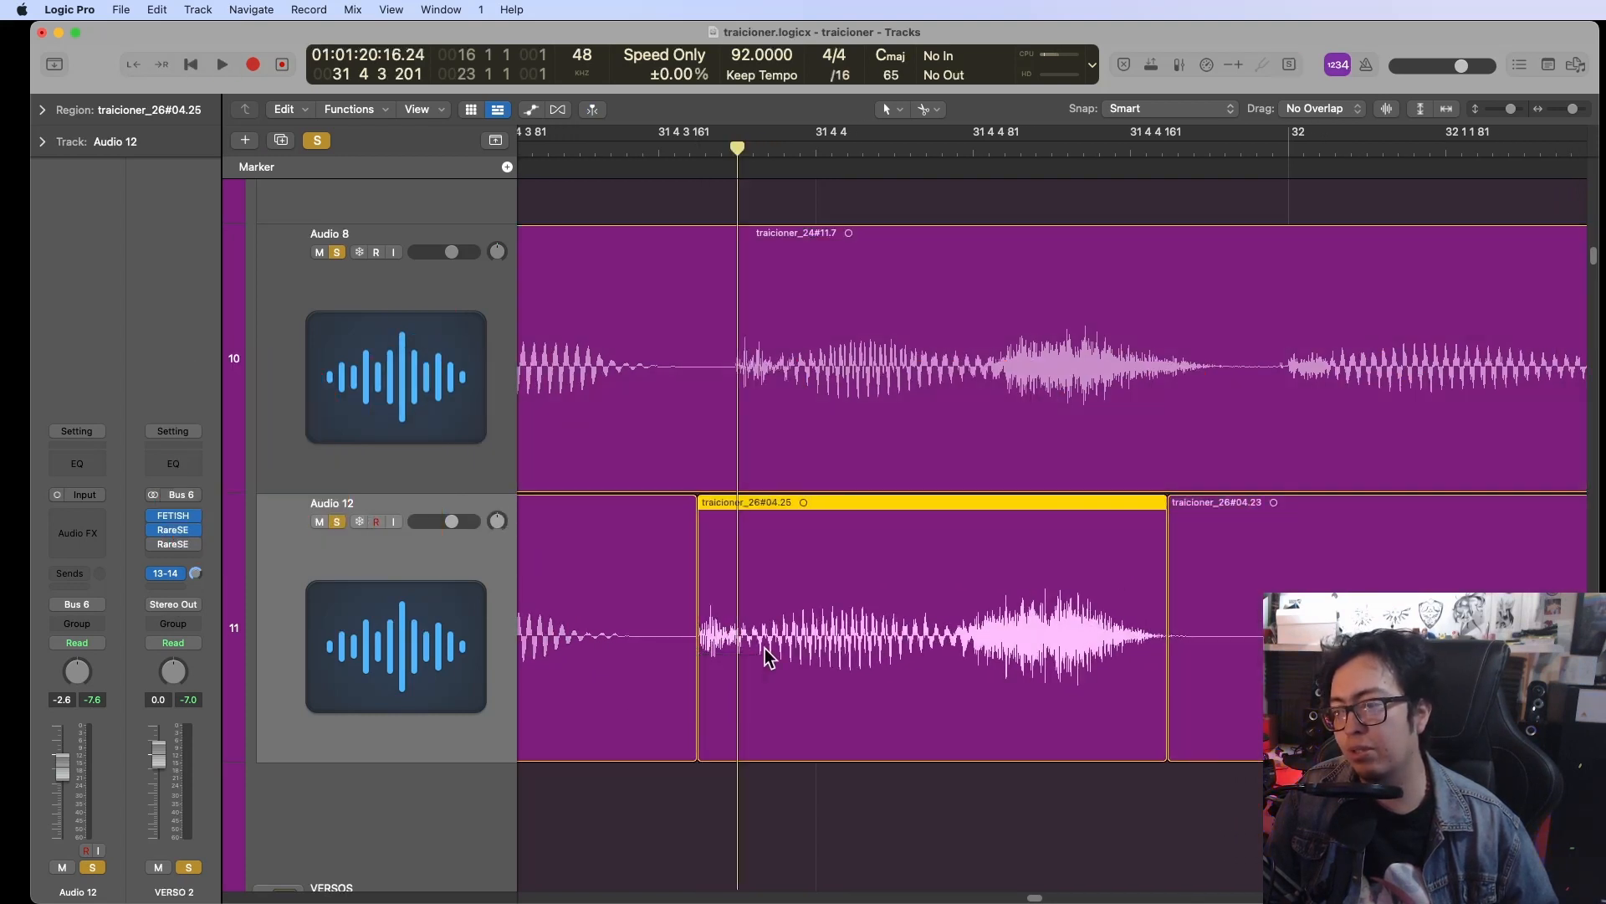
Move the isolated Audio 12 slice later so its onset lines up with the playhead at 31 4 3 201
scroll(766, 650, "up", 5)
scroll(765, 651, "down", 1)
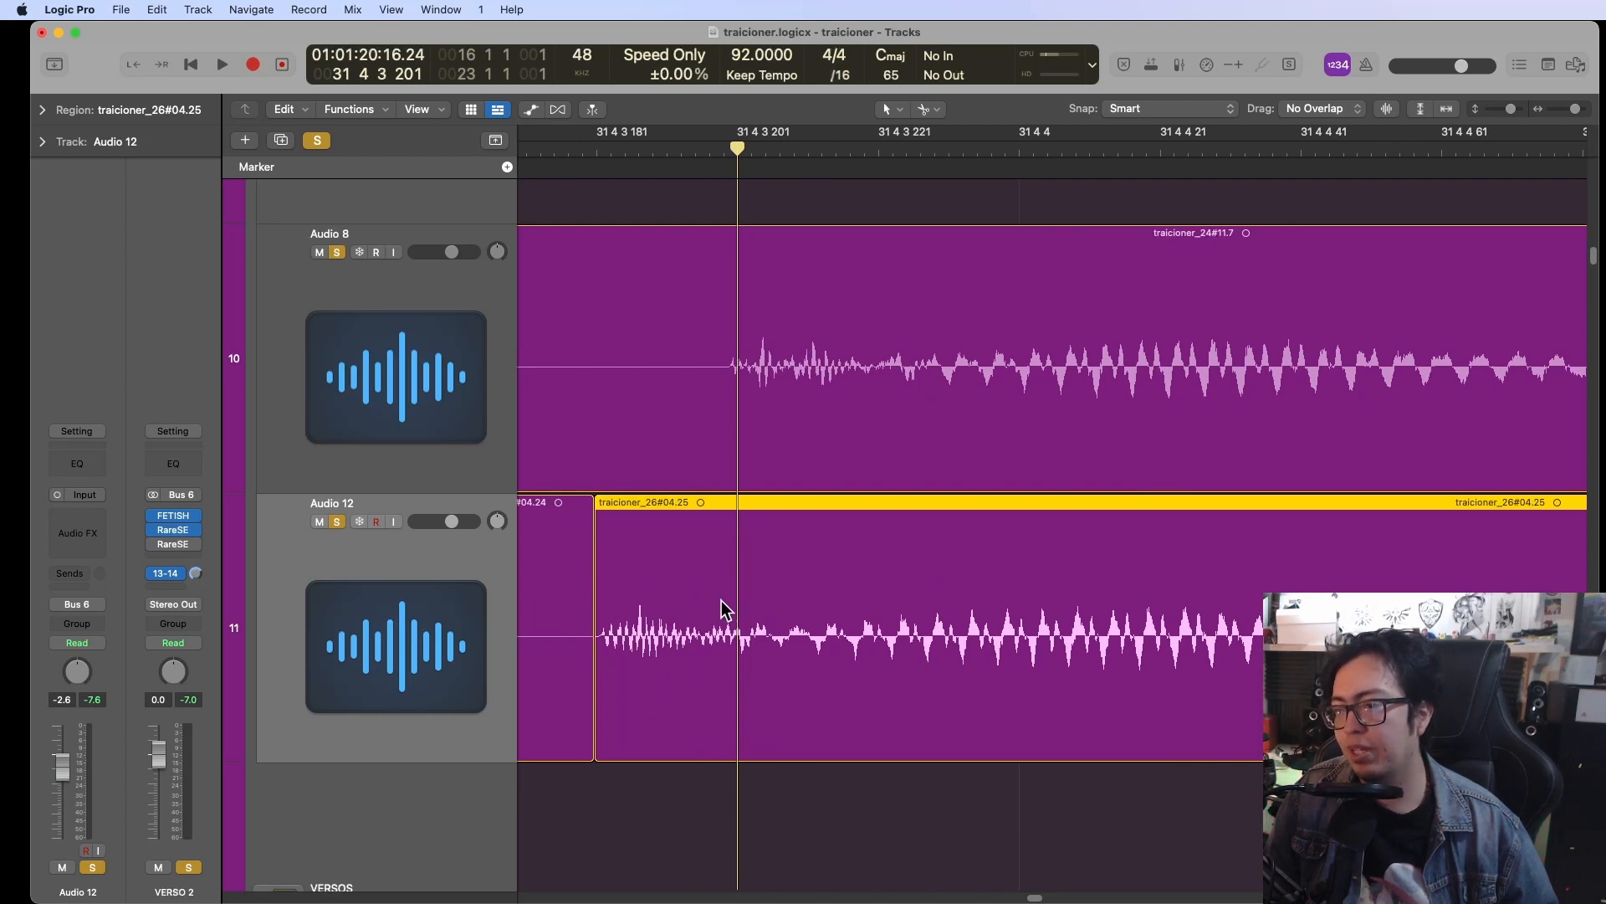
left_click_drag(722, 601, 843, 605)
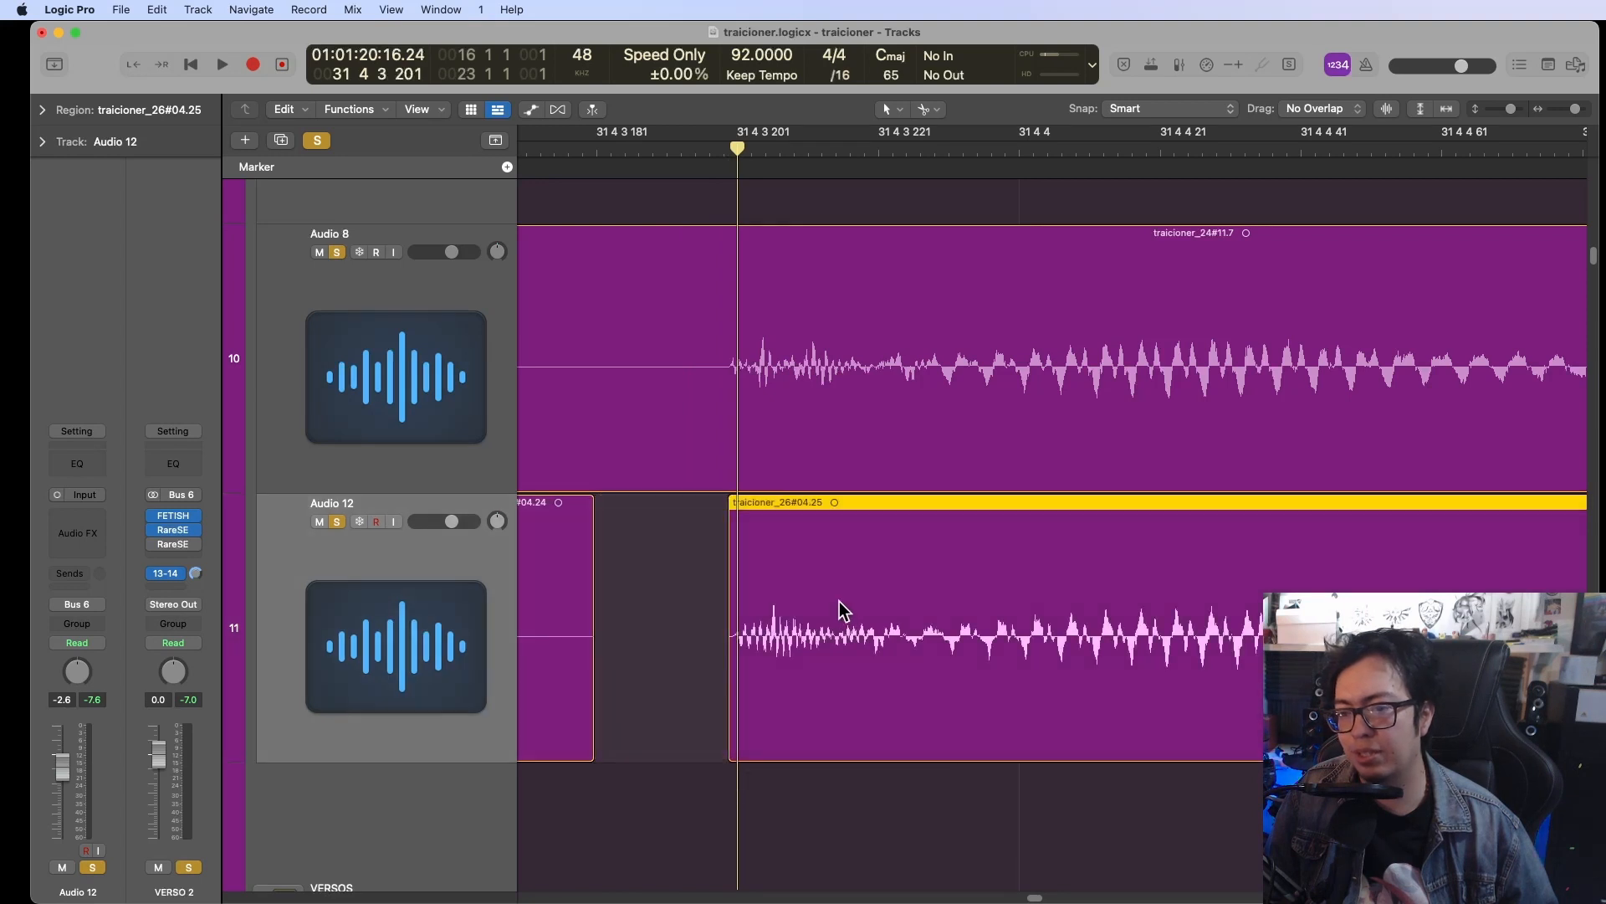
Set the playhead to 31 4 3 204 and fine-tune the Audio 12 slice's position against the Audio 8 waveform
key("super+Left")
key("super+Left")
key("super+Right")
key("super+Right")
key("super+Right")
key("super+Right")
key("super+Right")
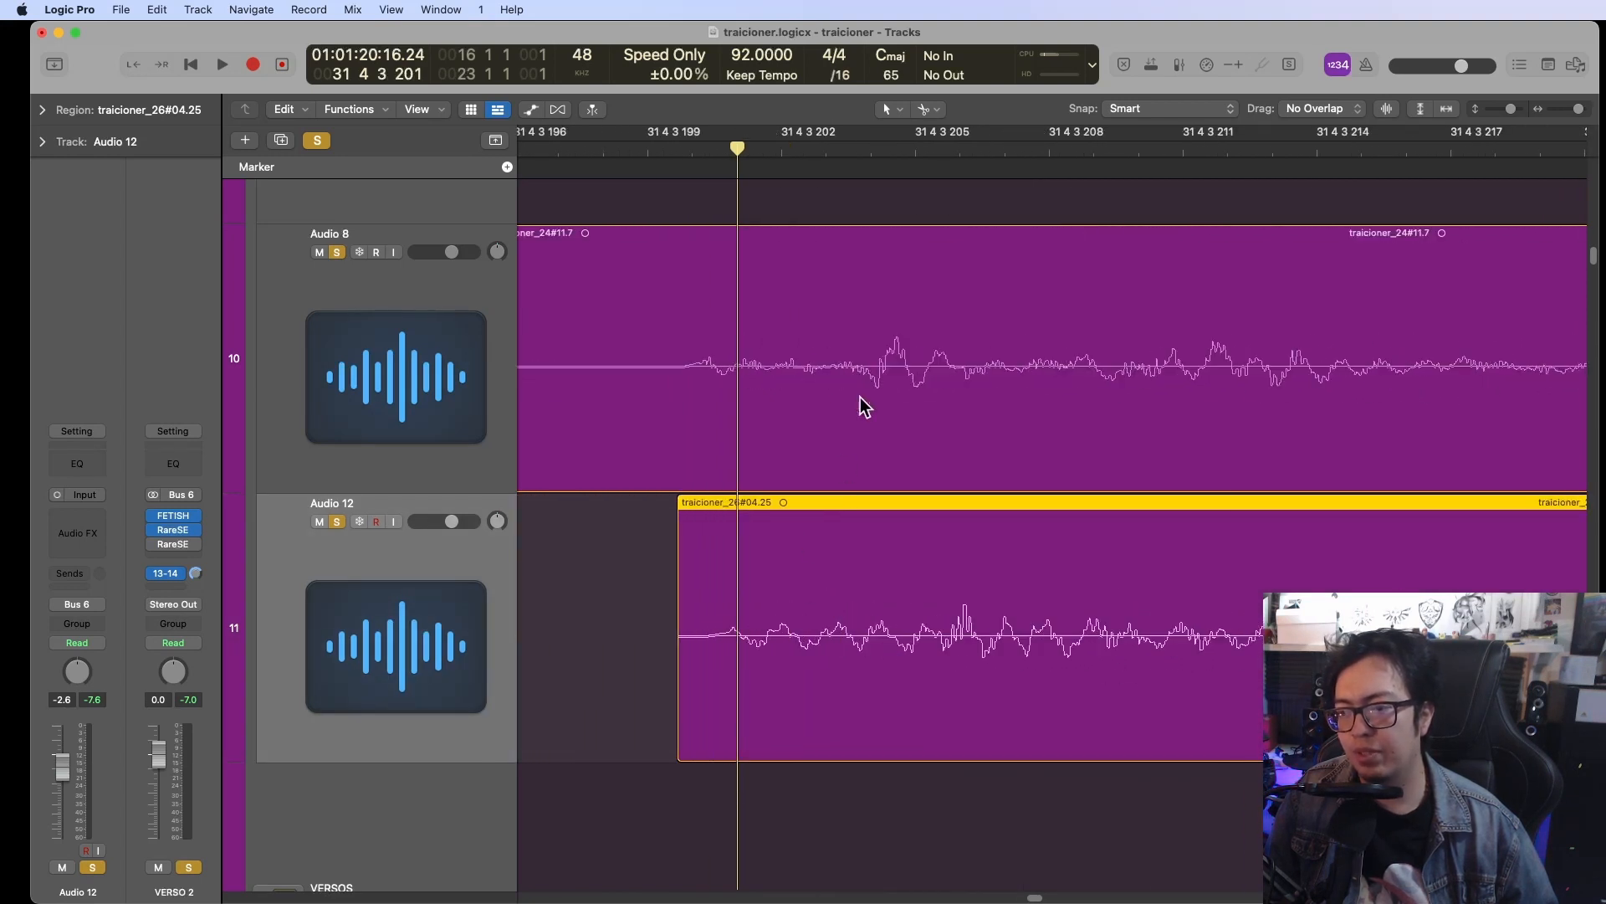
left_click(874, 149)
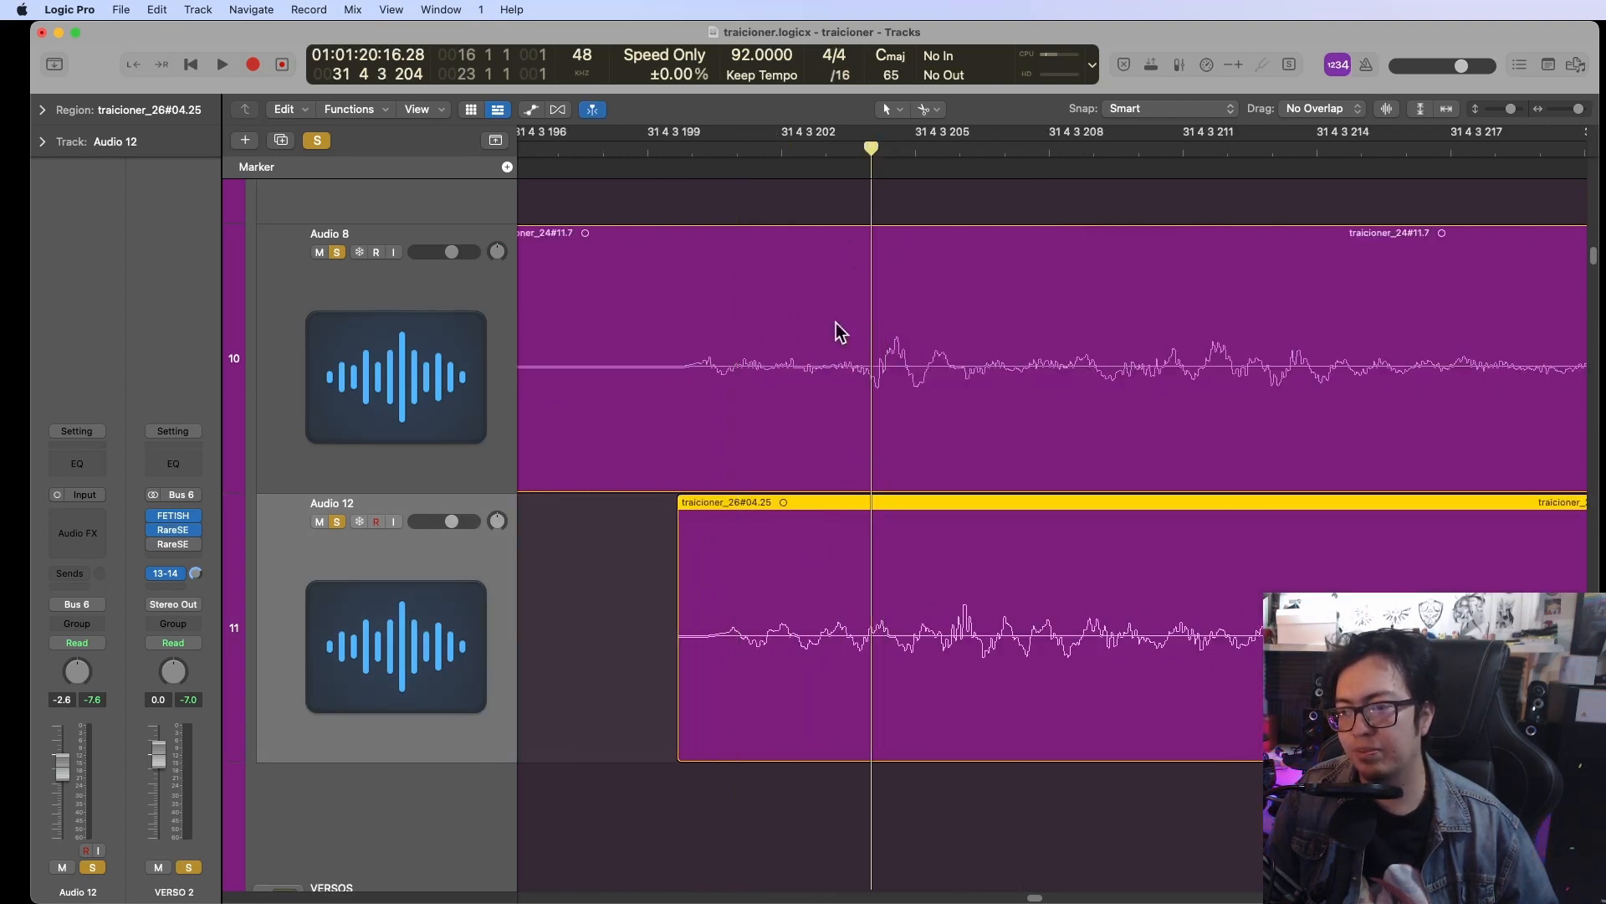
left_click_drag(845, 606, 852, 605)
Play both vocal tracks from about bar 31 3 to check the alignment of the moved slice
key("super+Left")
key("super+Left")
key("super+Left")
key("super+Left")
key("super+Left")
key("super+Left")
key("super+Left")
key("super+Left")
key("super+Left")
key("super+Left")
key("super+Left")
left_click(627, 151)
key("space")
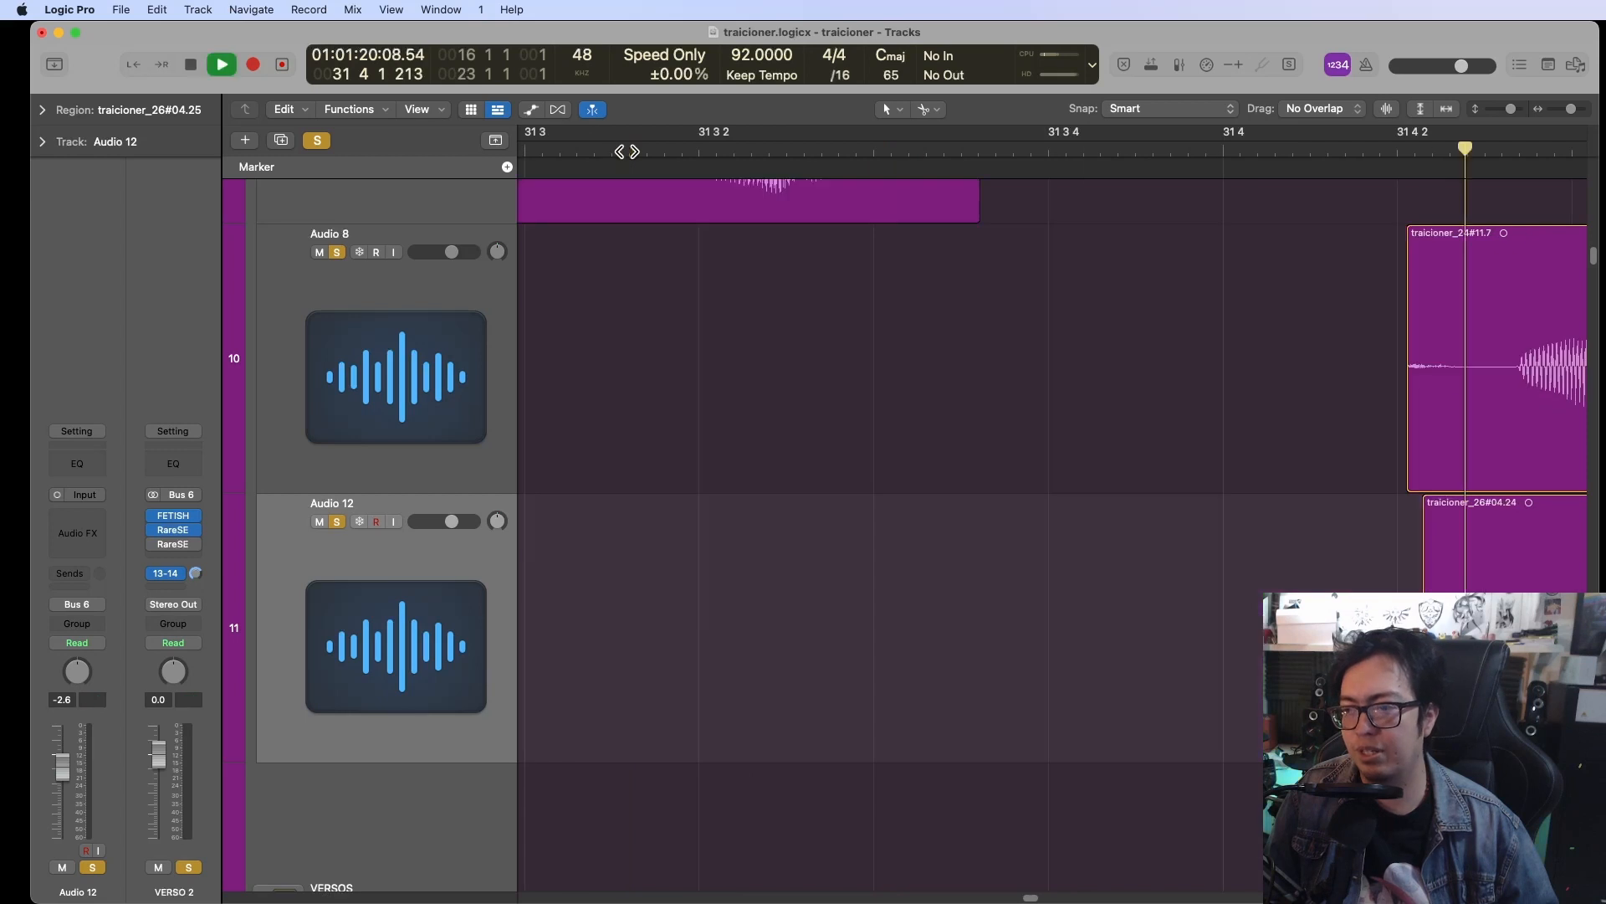
key("space")
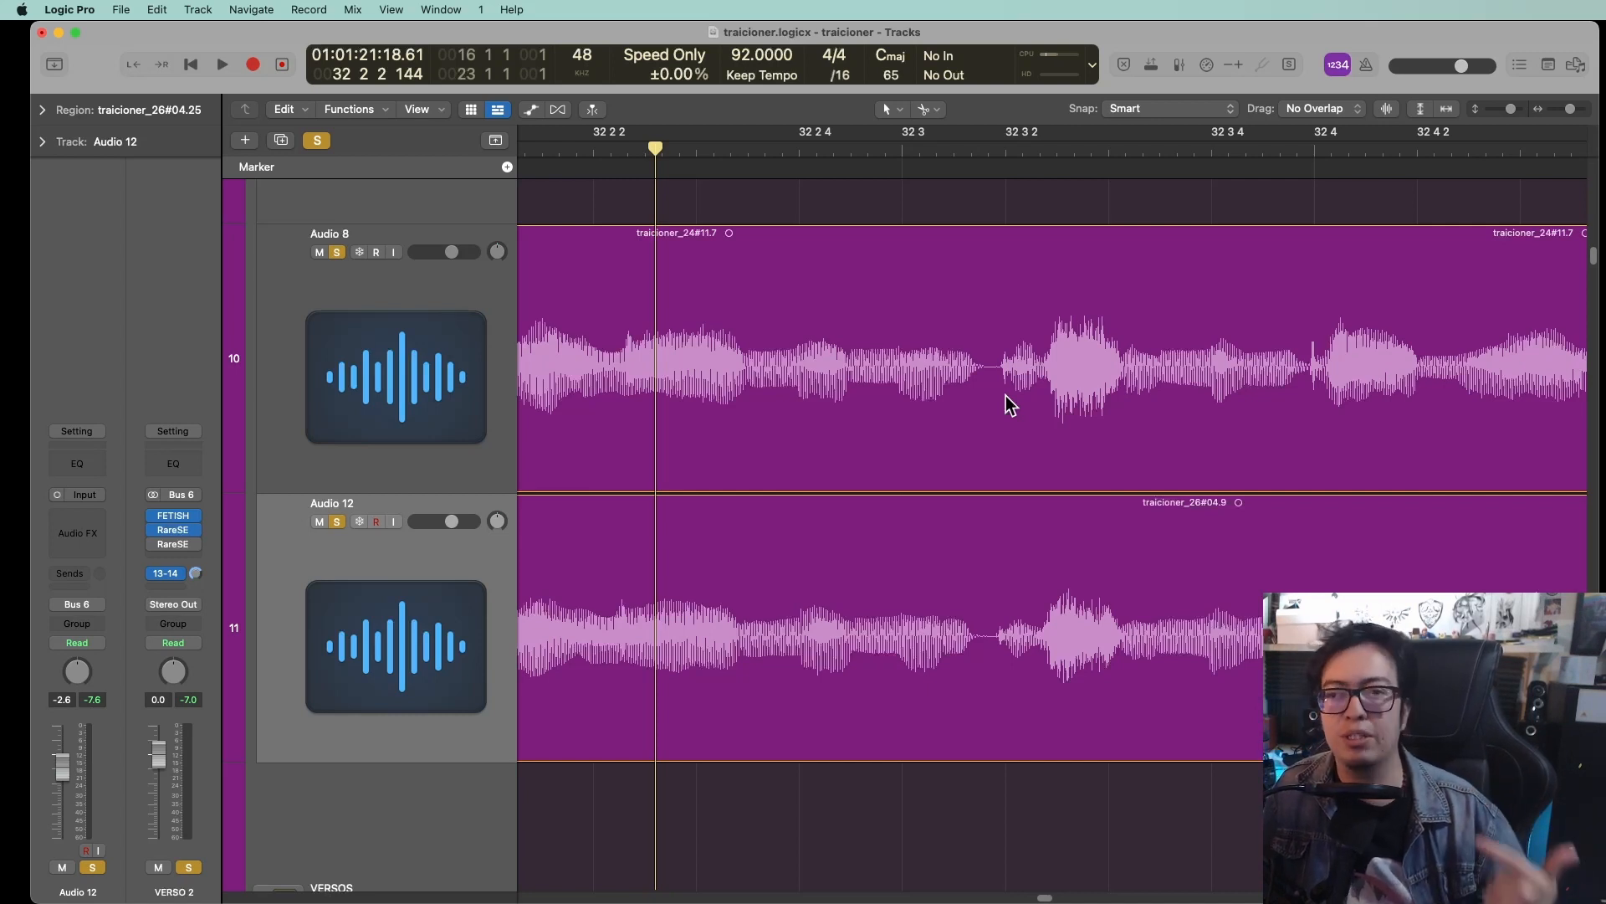
Split the Audio 12 region at the word onset just before 32 3 2 to align the new slice with Audio 8
key("super+t")
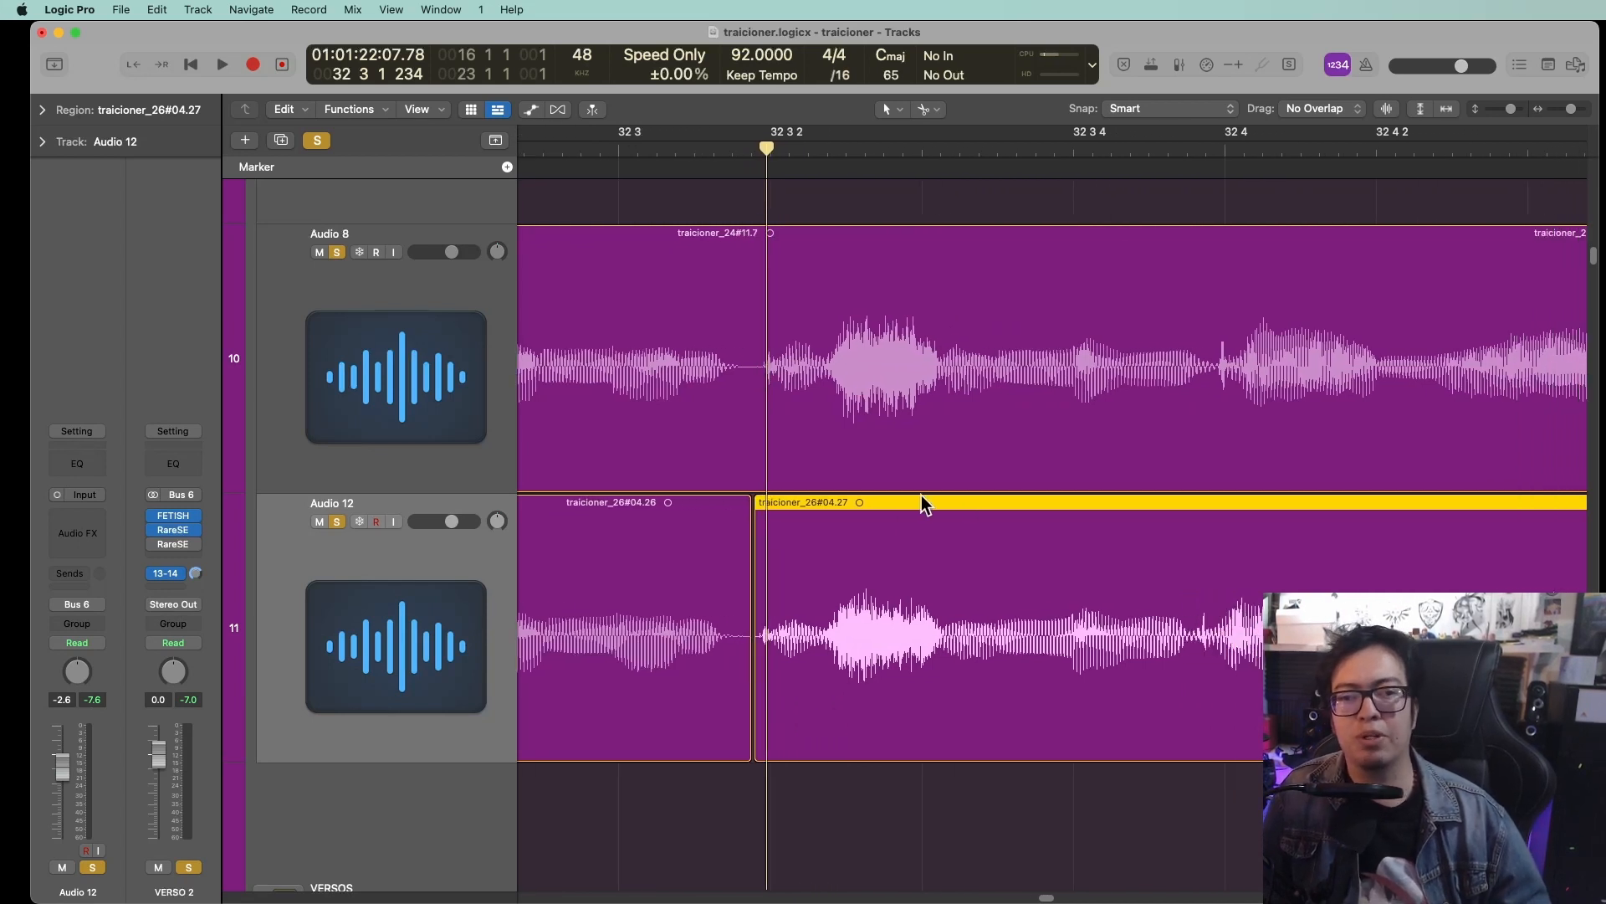
left_click(1018, 427)
left_click(1040, 670)
left_click(1035, 479)
left_click(1040, 656)
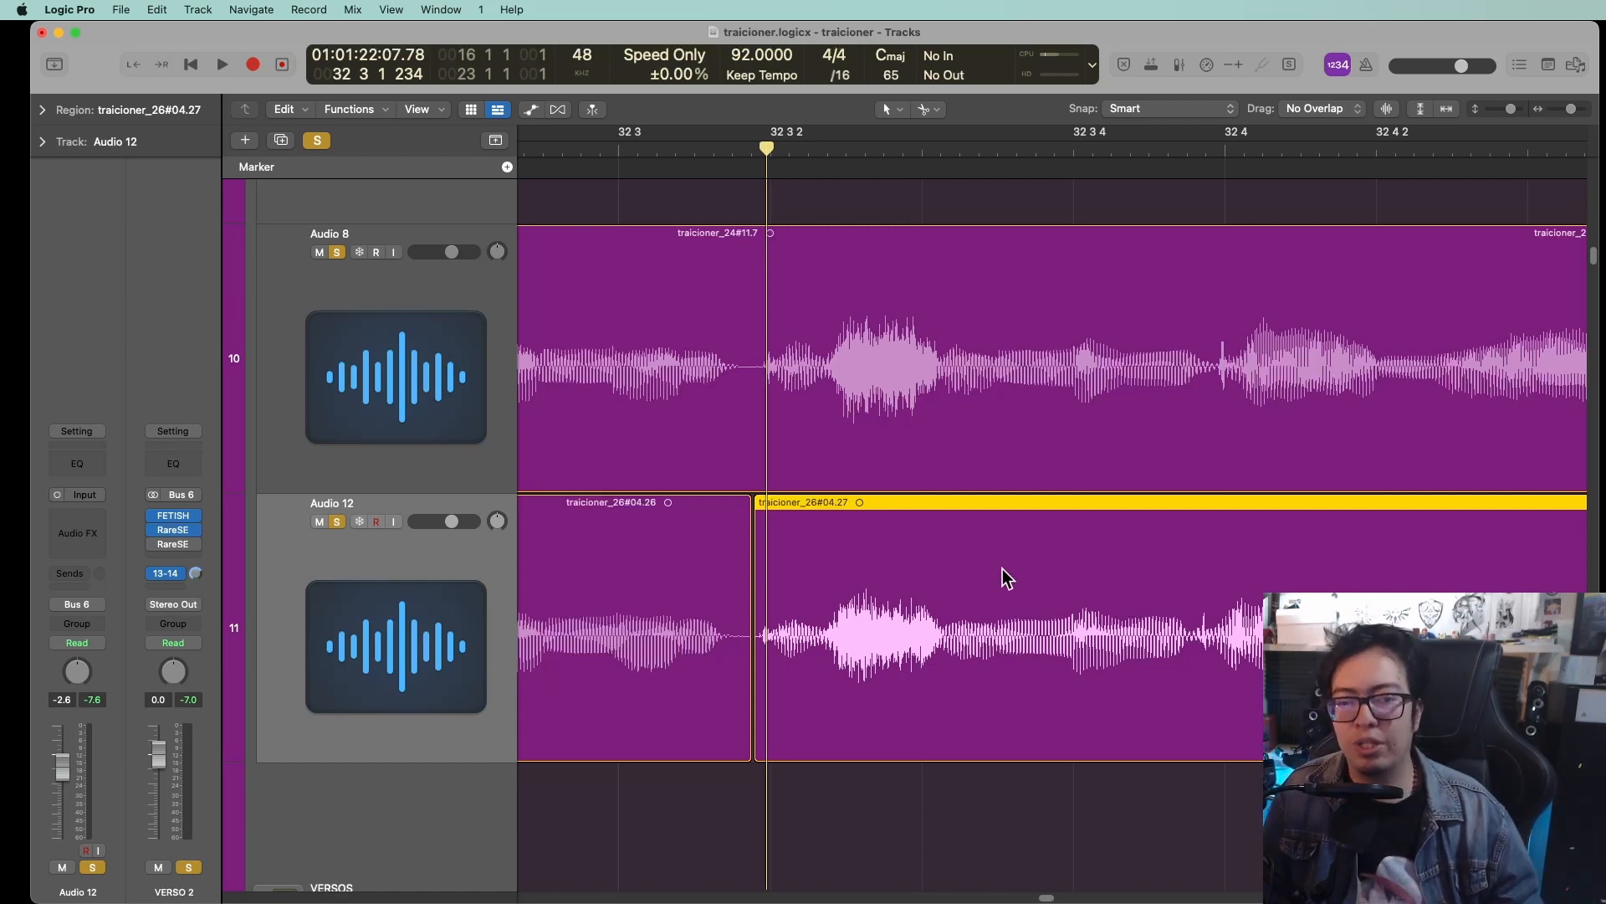
scroll(957, 545, "right", 4)
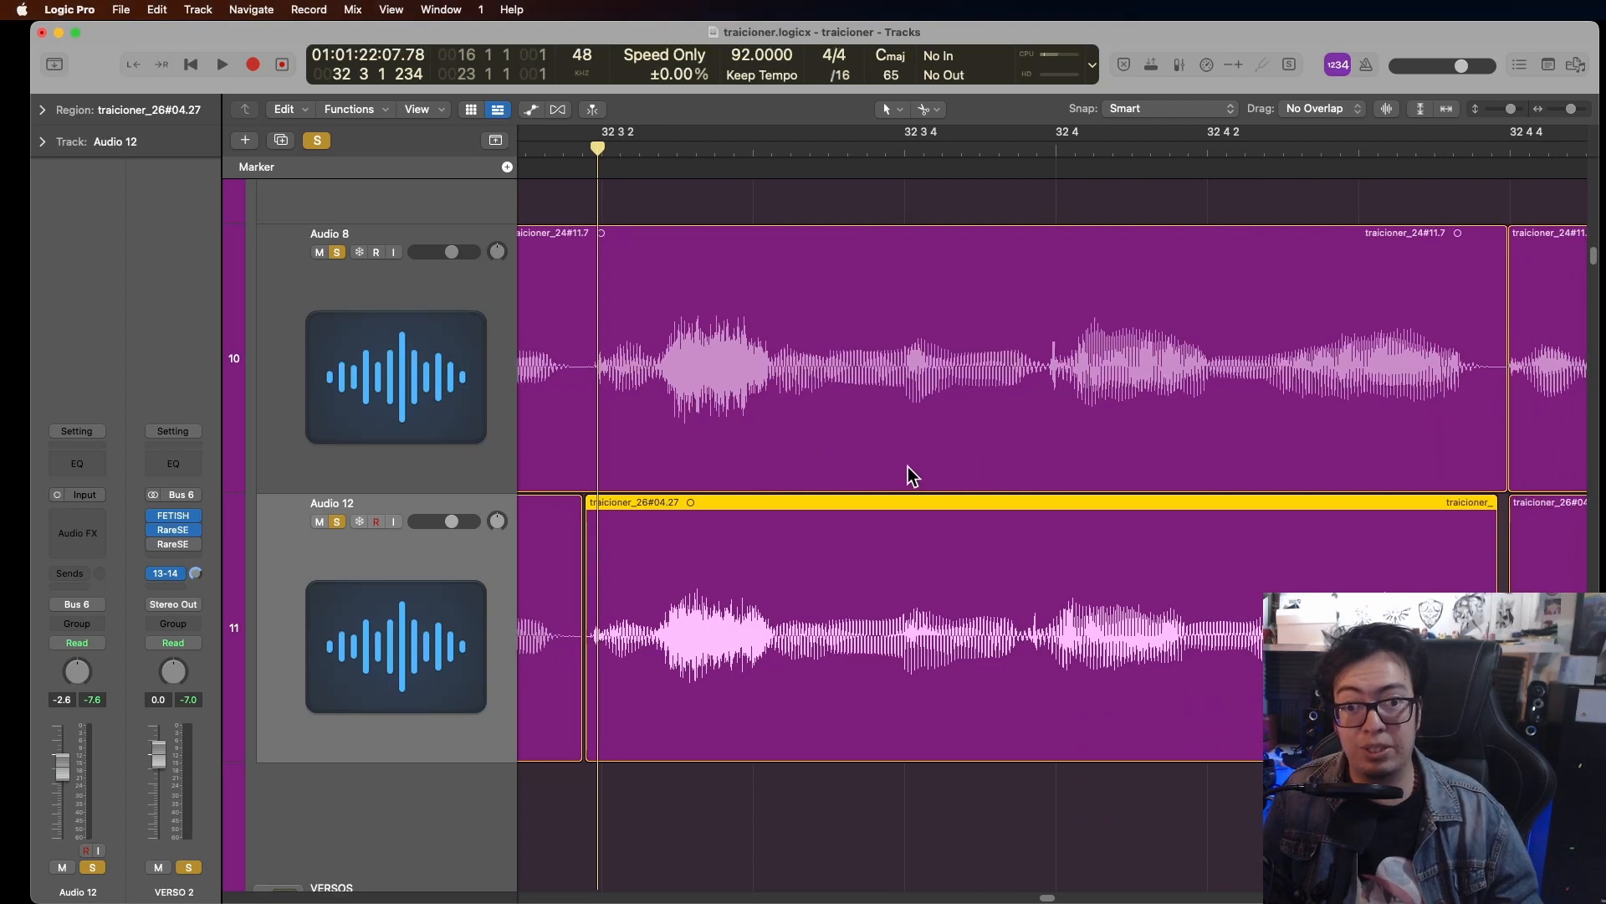
scroll(876, 475, "right", 3)
scroll(1162, 584, "right", 1)
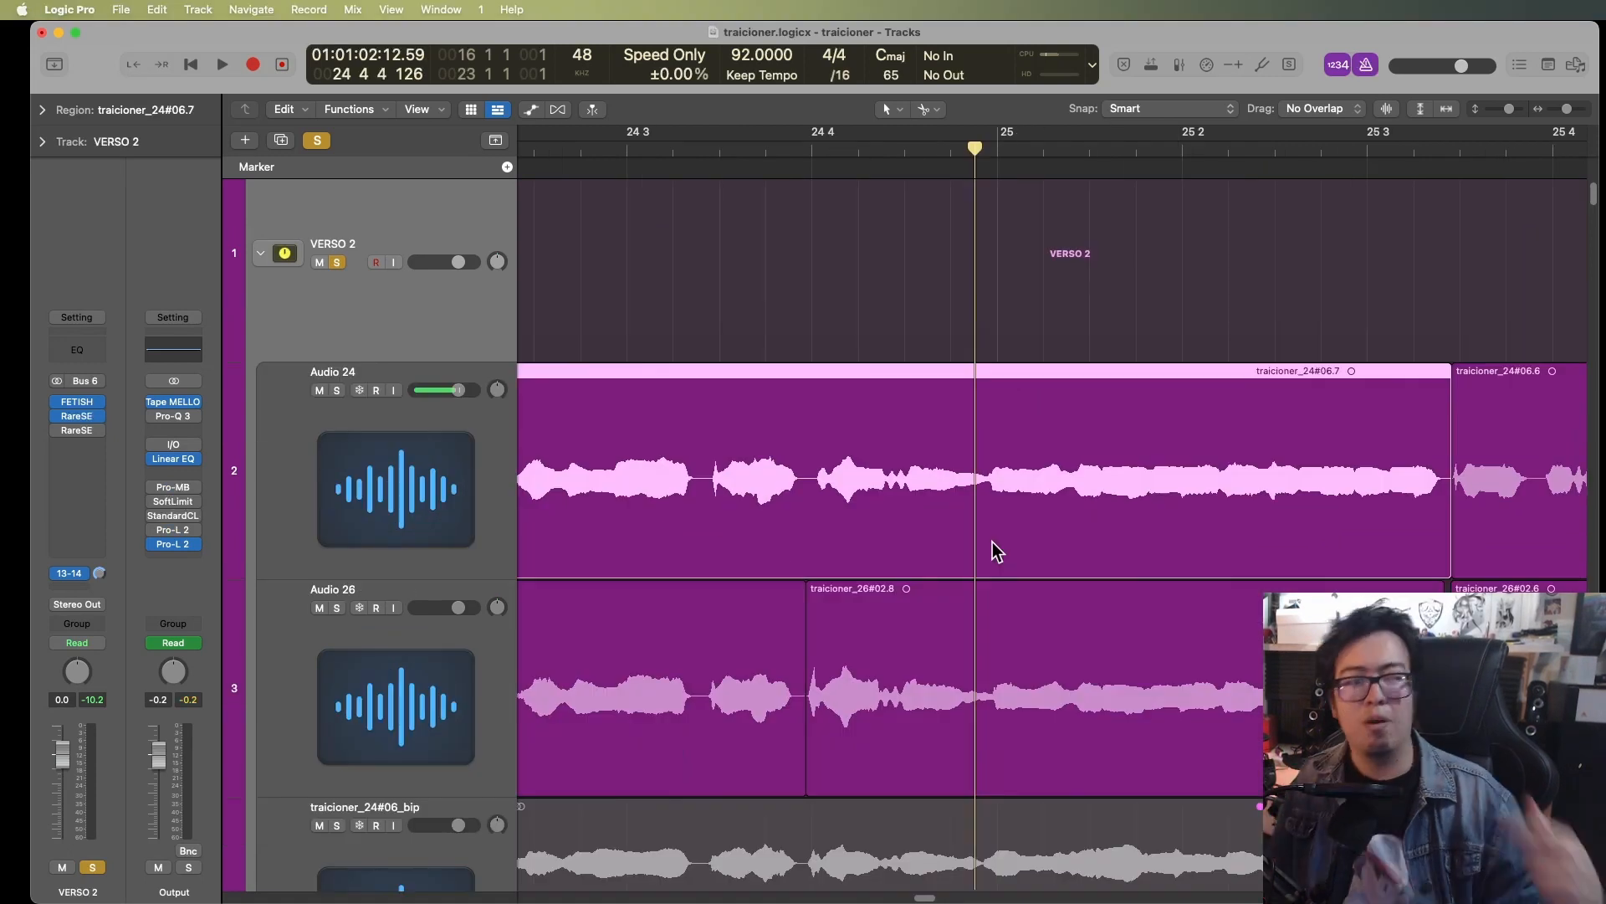
Play the VERSO 2 vocals through bar 27 and place the playhead at 27 4 1 1
scroll(991, 544, "left", 5)
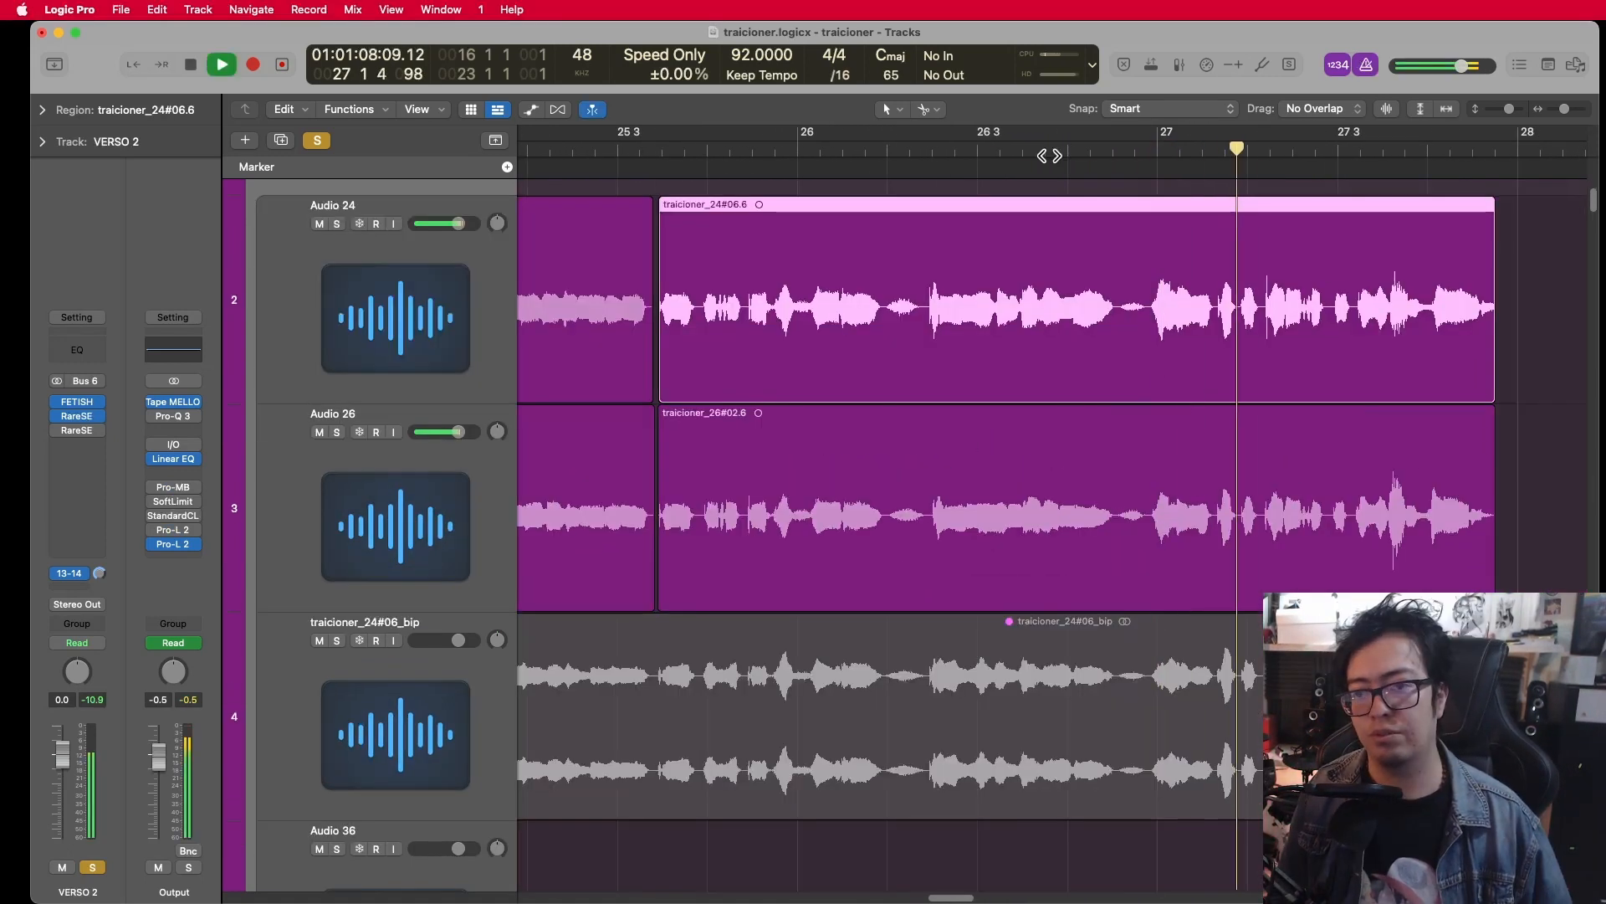
key("space")
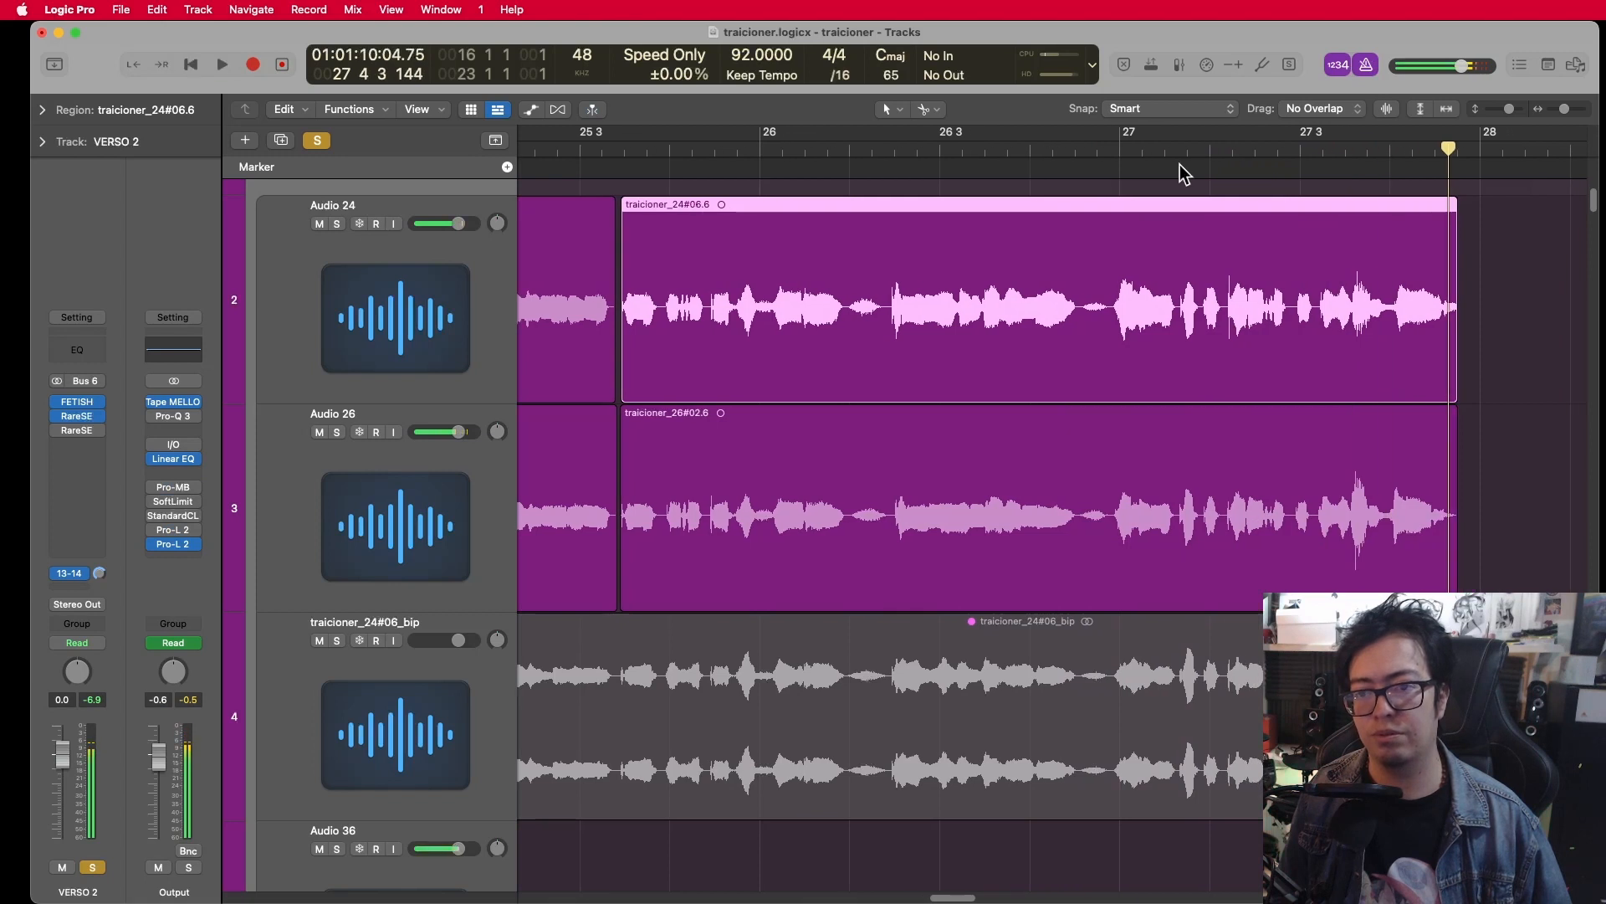
left_click_drag(1336, 152, 1370, 154)
key("super+Right")
key("super+Right")
key("super+Right")
key("super+Right")
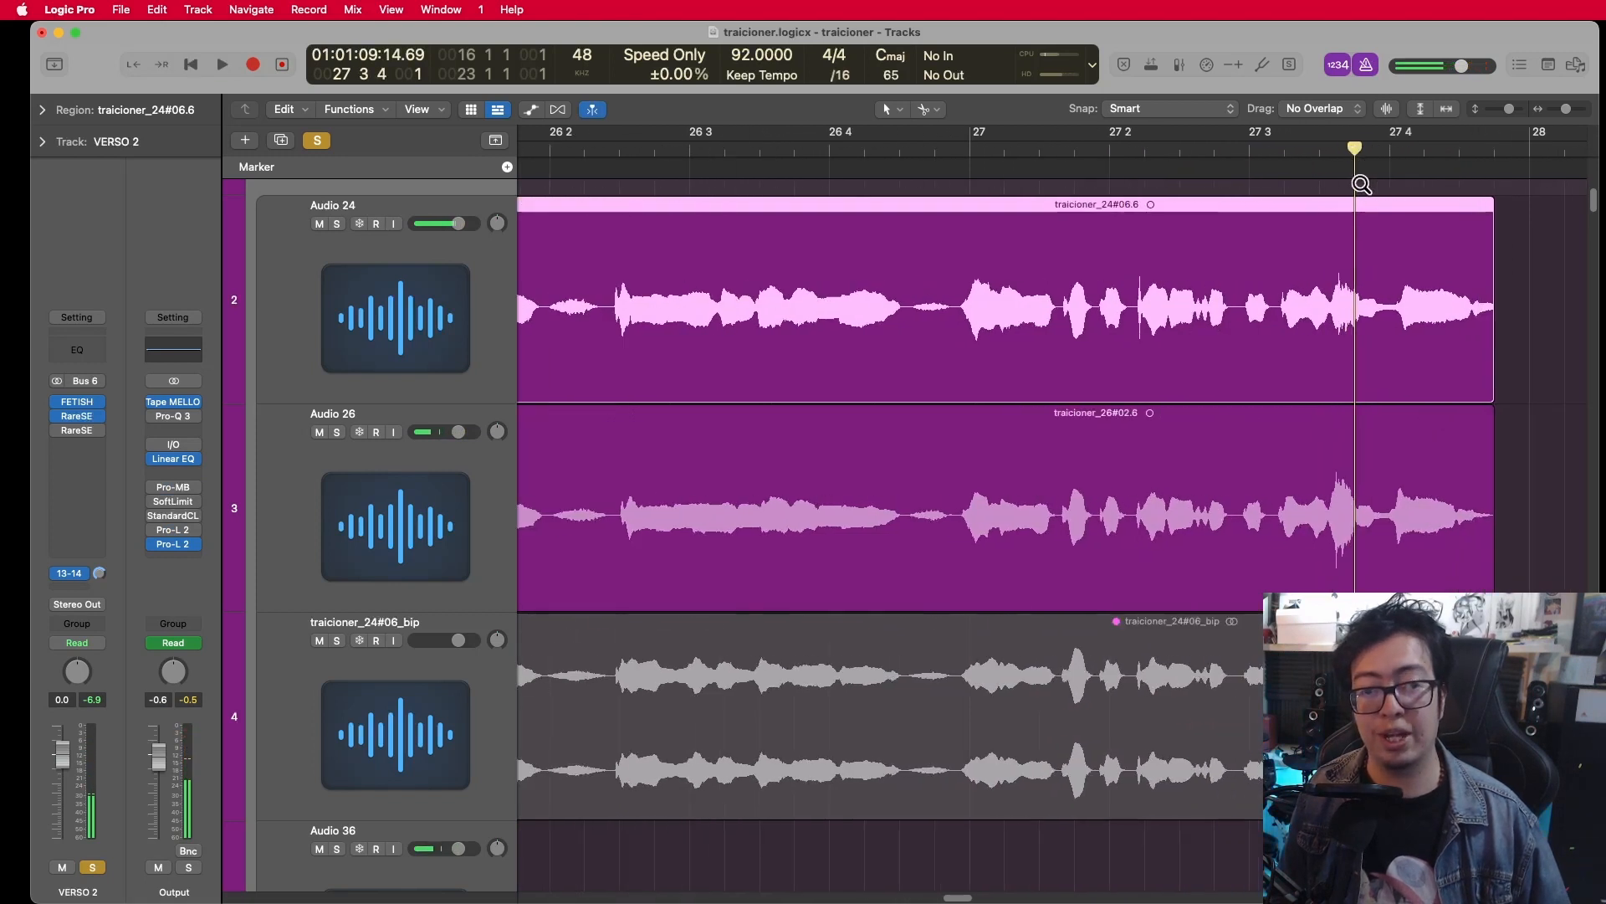
key("super+Right")
key("super+Right")
scroll(1364, 177, "right", 4)
left_click(1309, 153)
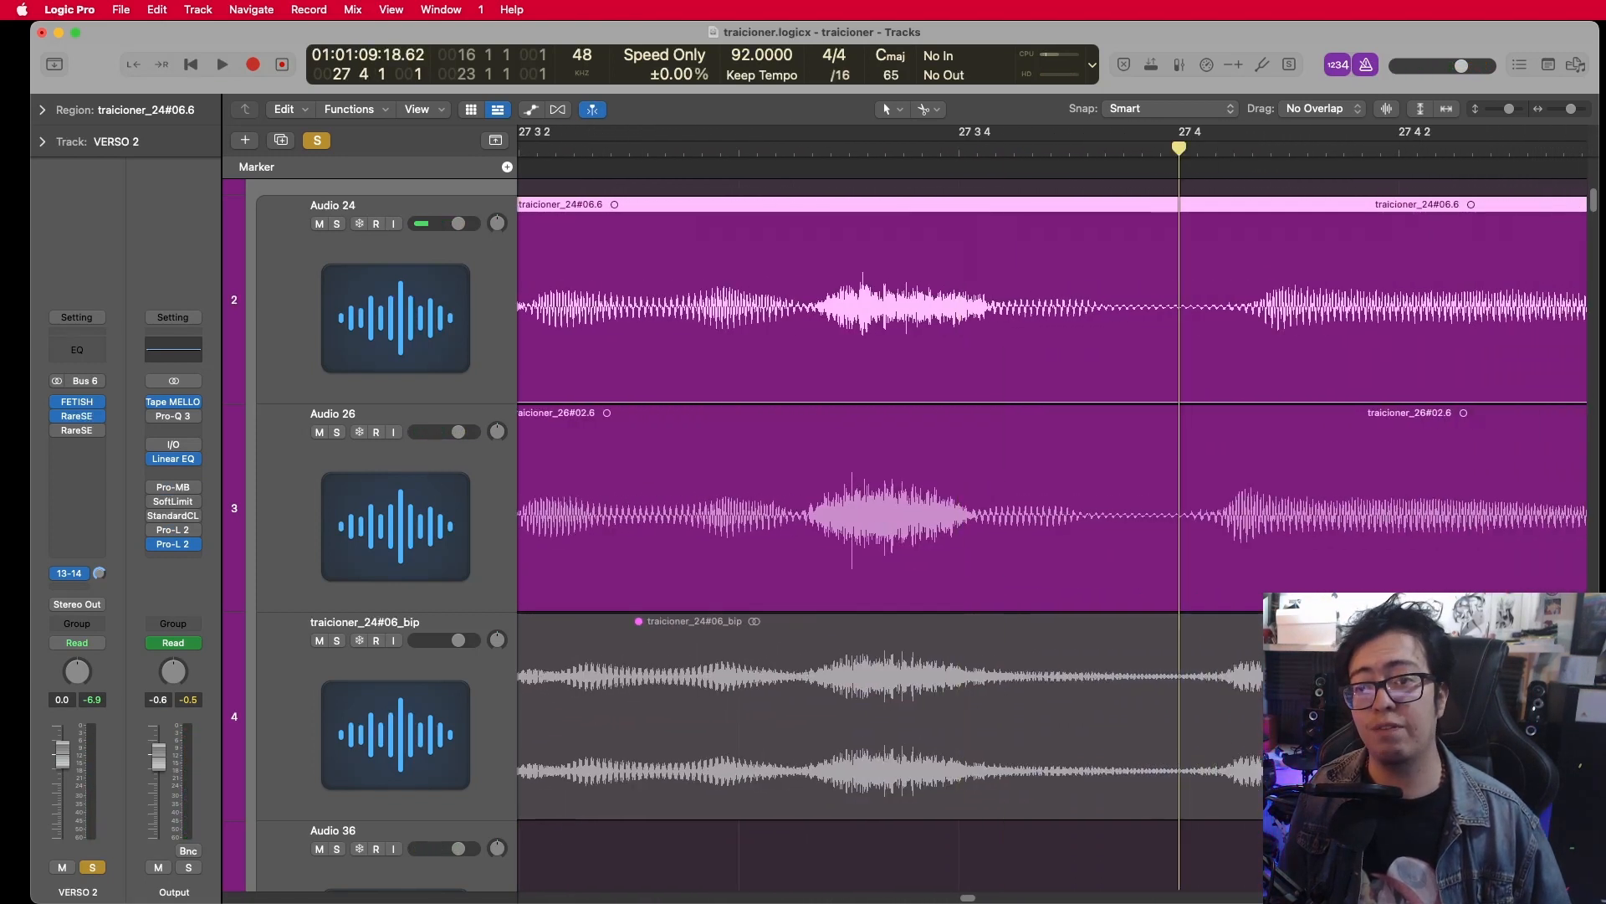
Split the Audio 26 region at 27 4 1 30 and the Audio 24 region at the onset of its last word
key("super+Down")
key("super+Down")
key("super+Down")
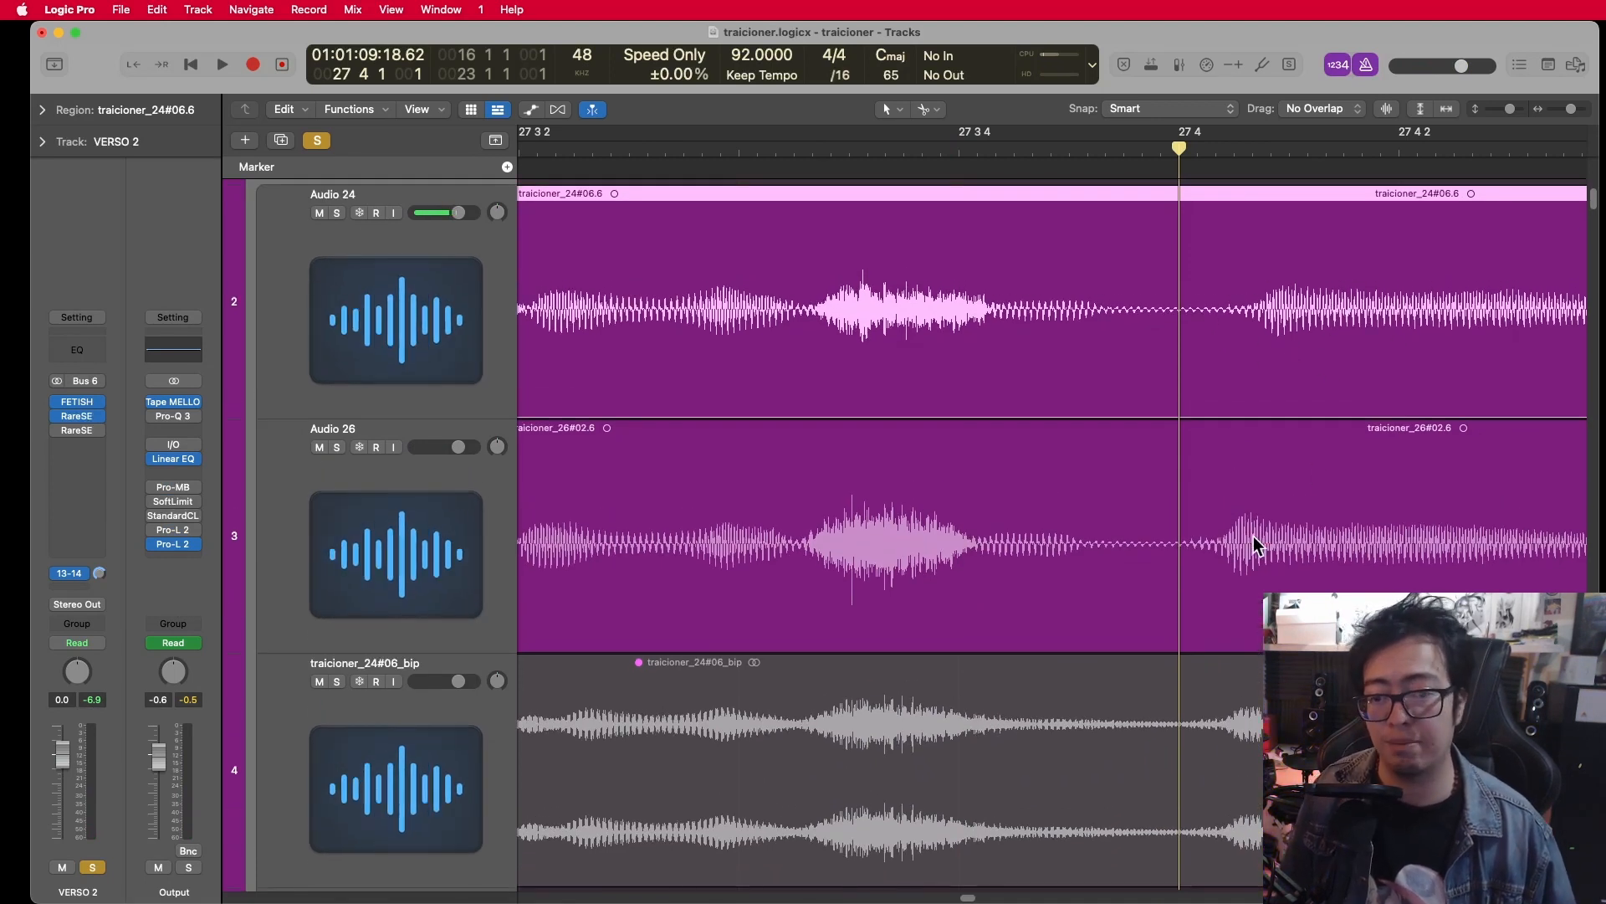
scroll(1253, 535, "down", 4)
scroll(1253, 535, "up", 4)
scroll(1166, 456, "down", 5)
scroll(1188, 373, "left", 1)
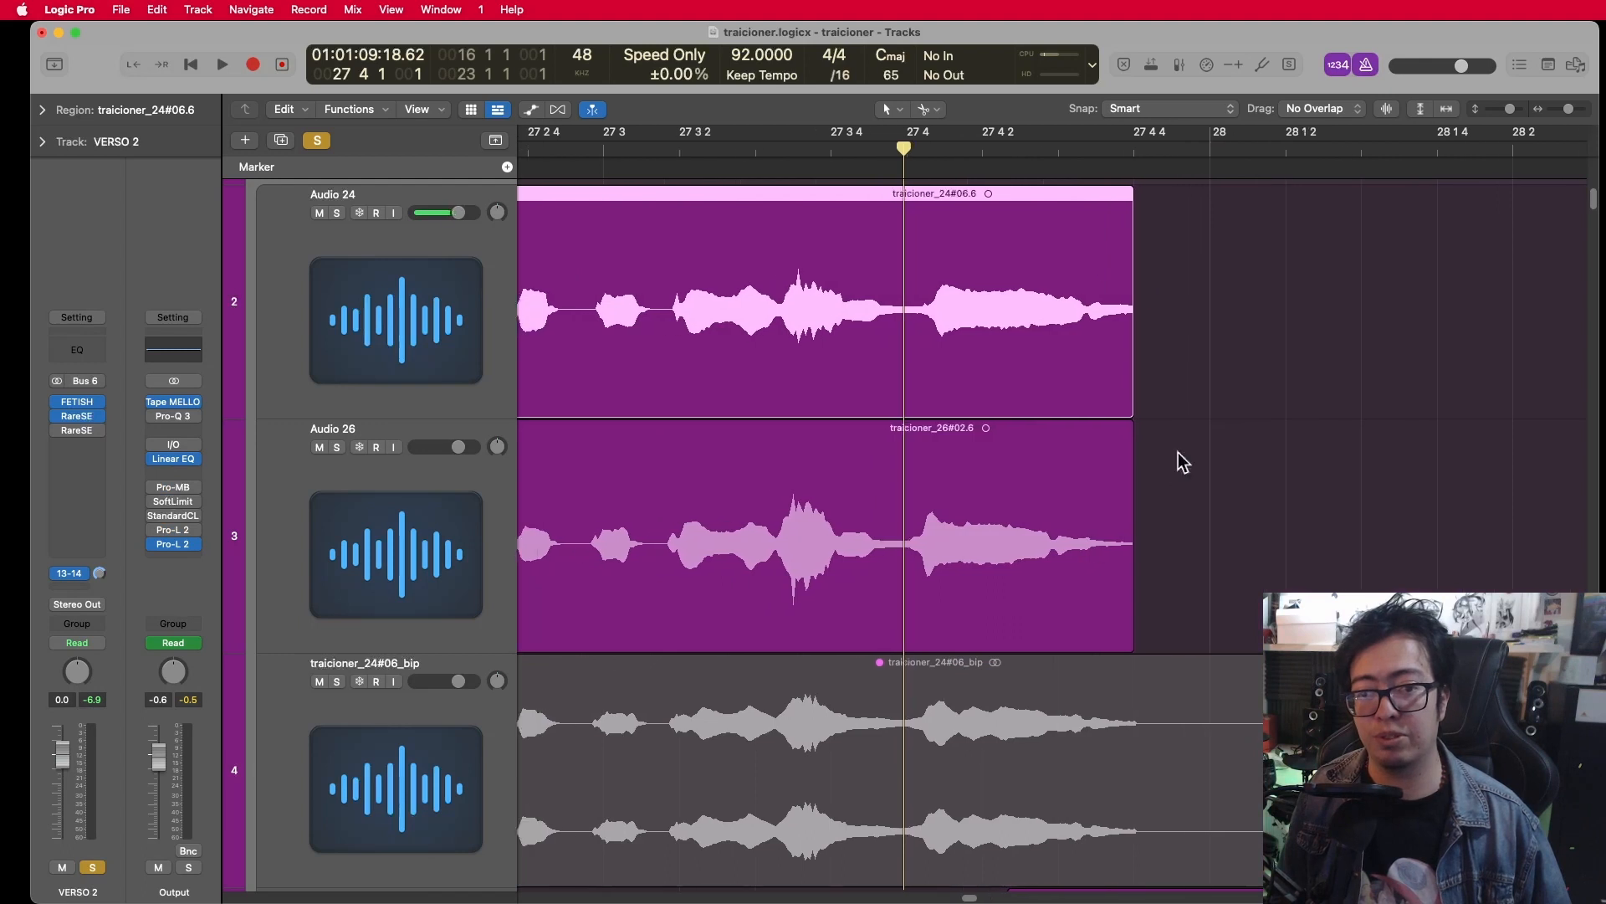
scroll(1141, 369, "up", 2)
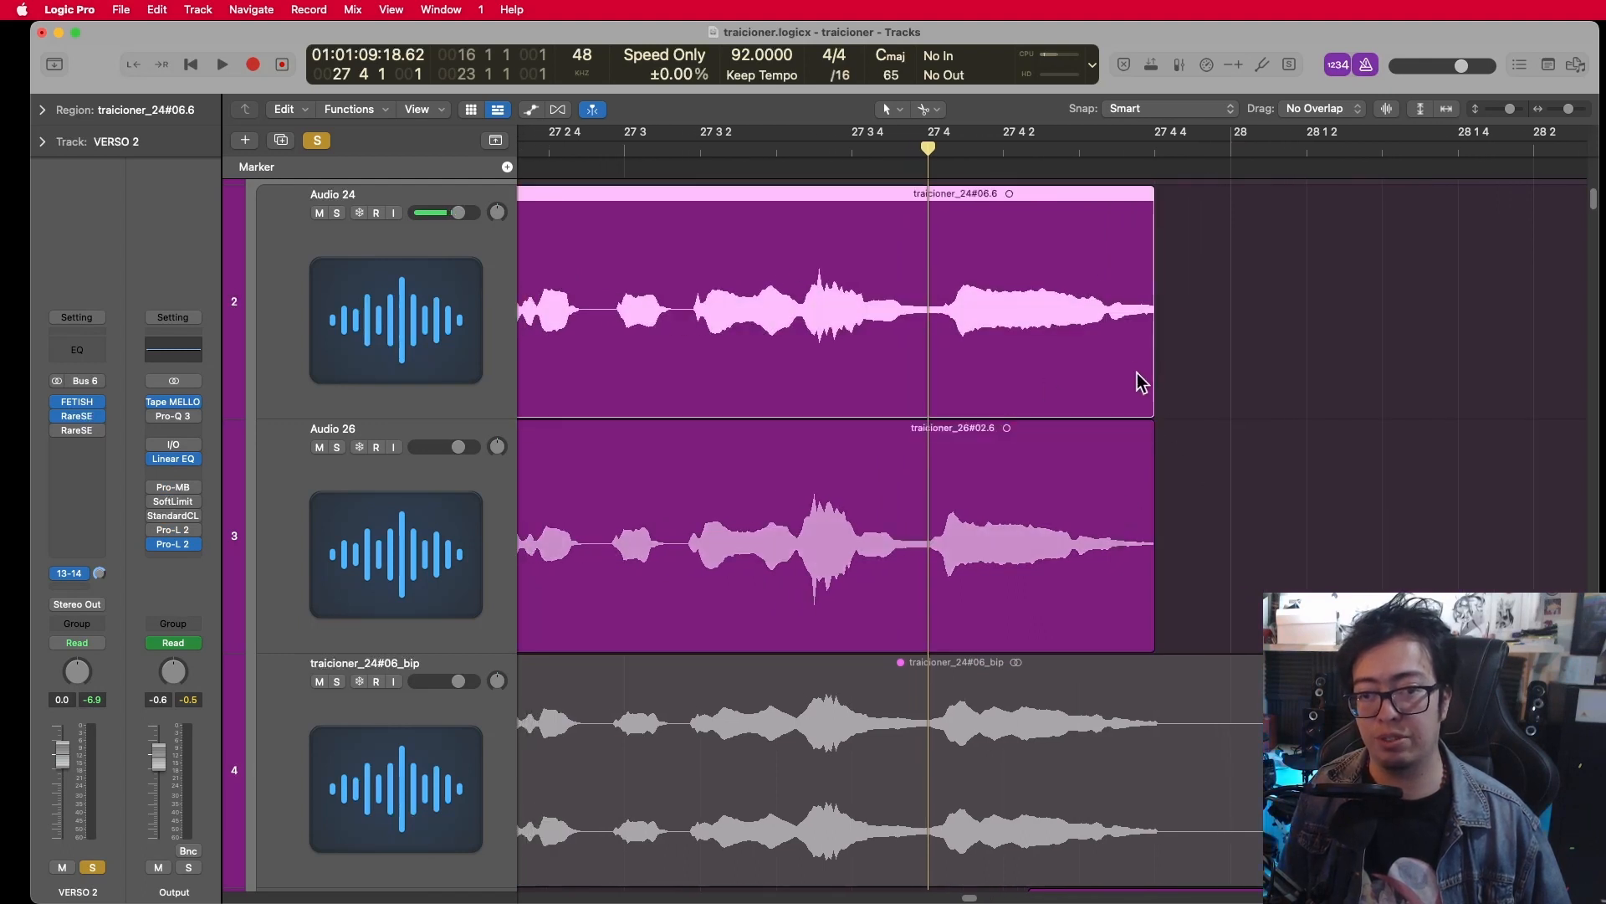
scroll(1183, 499, "up", 5)
scroll(1126, 531, "left", 1)
left_click(1081, 548)
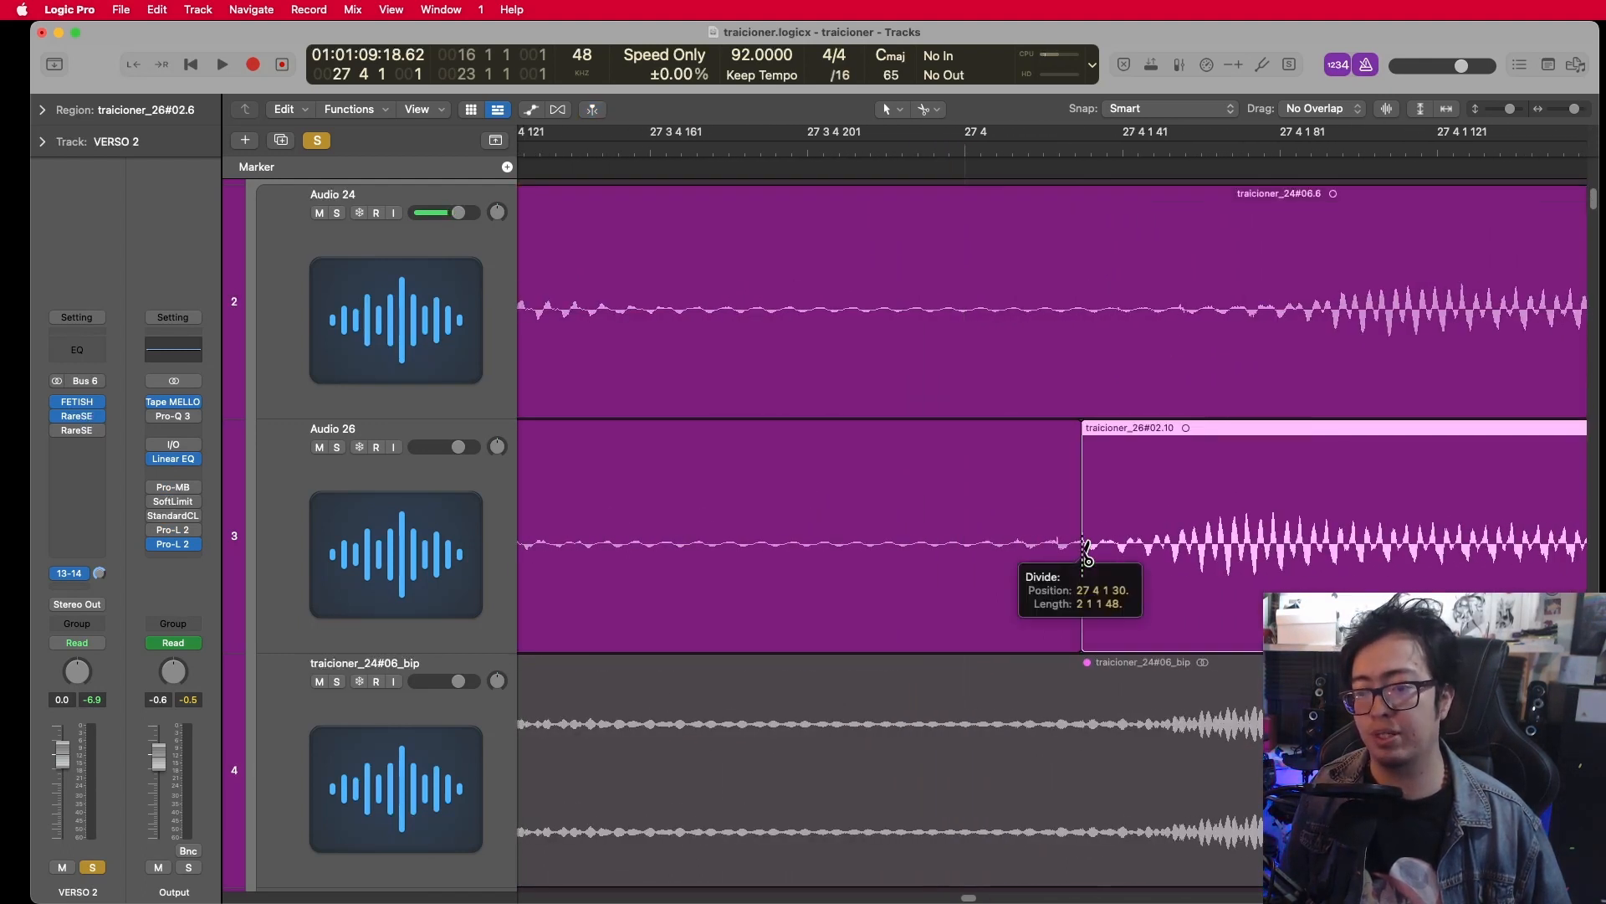
scroll(1299, 318, "left", 1)
left_click(1300, 318)
scroll(1237, 414, "down", 4)
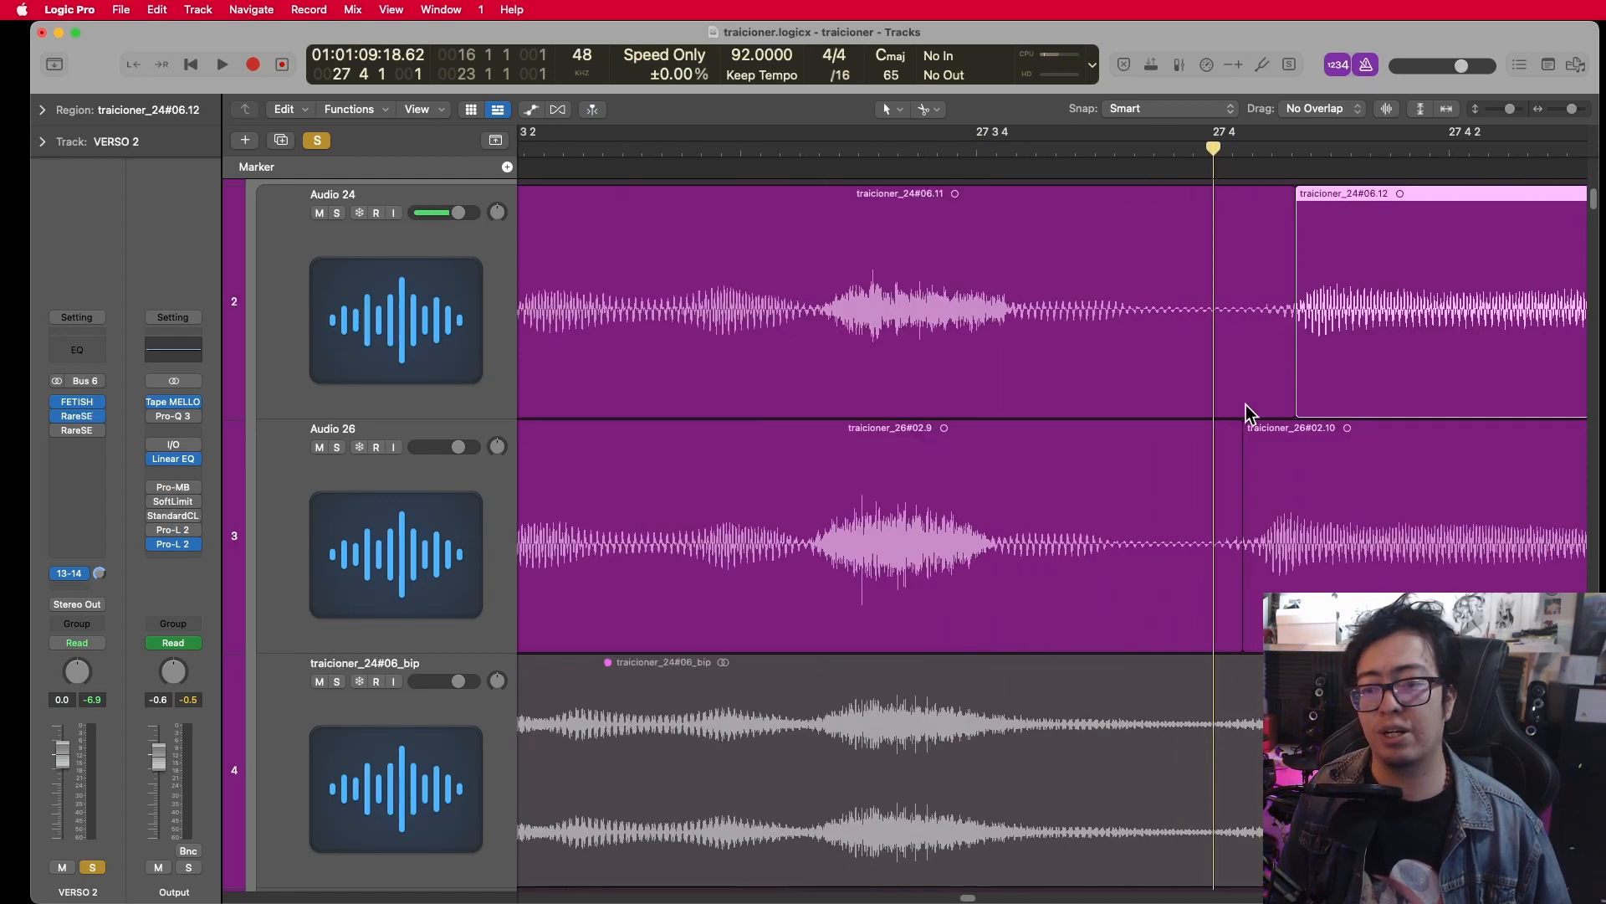
Adjust the Audio 24 cut to 27 4 1 82 and move the slice after it earlier to start at 27 4 1 1
left_click_drag(1298, 233, 1292, 228)
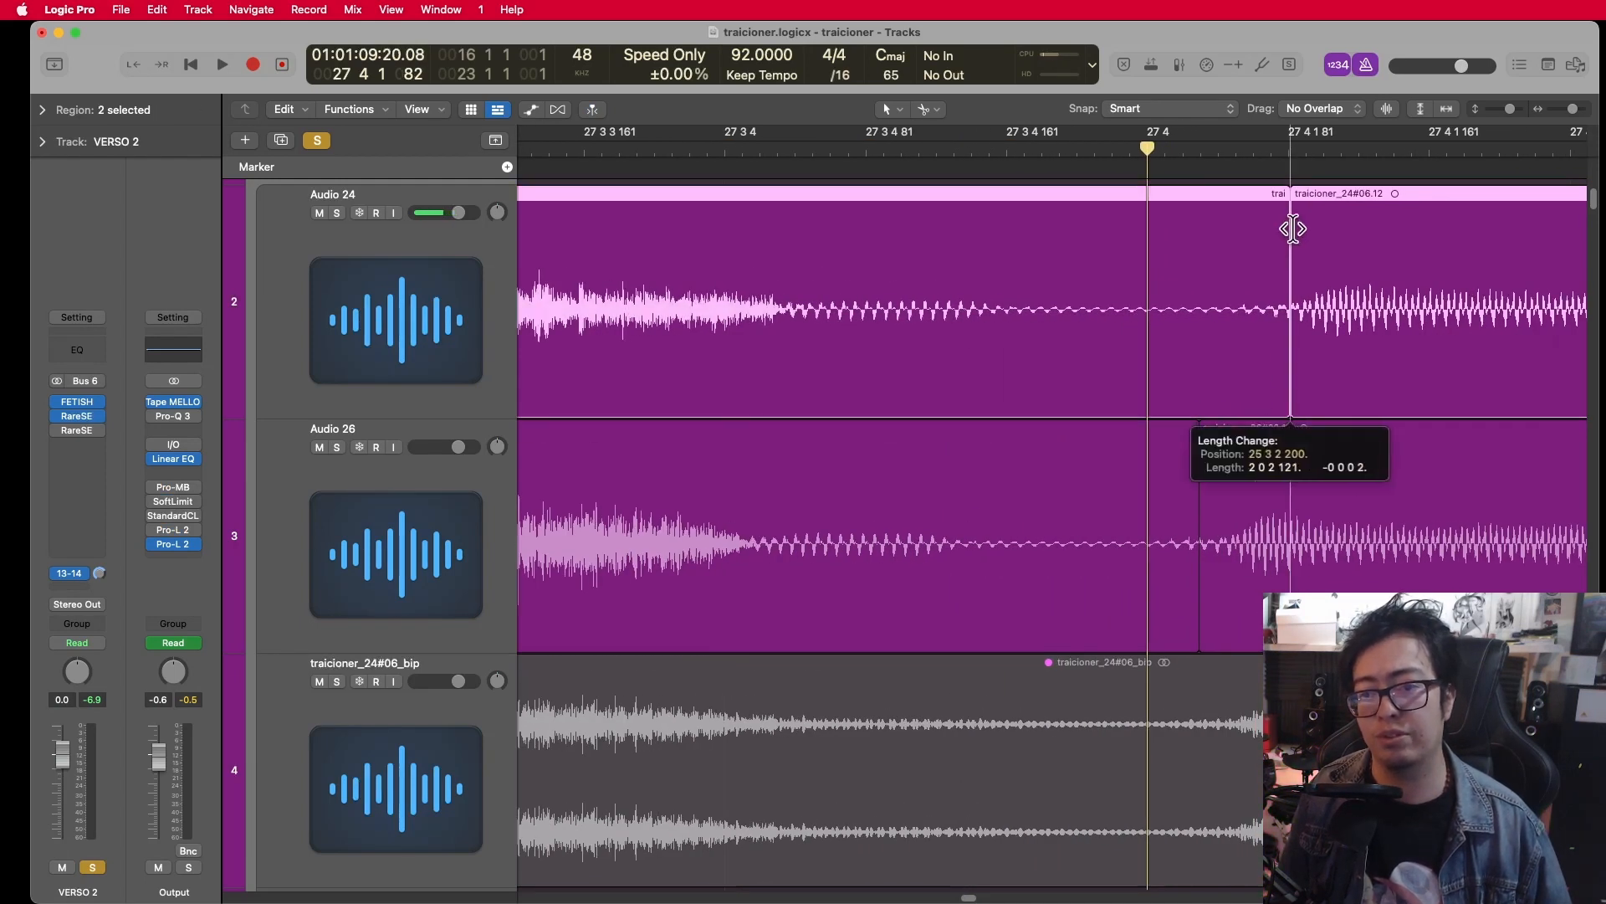
left_click_drag(1430, 318, 1280, 329)
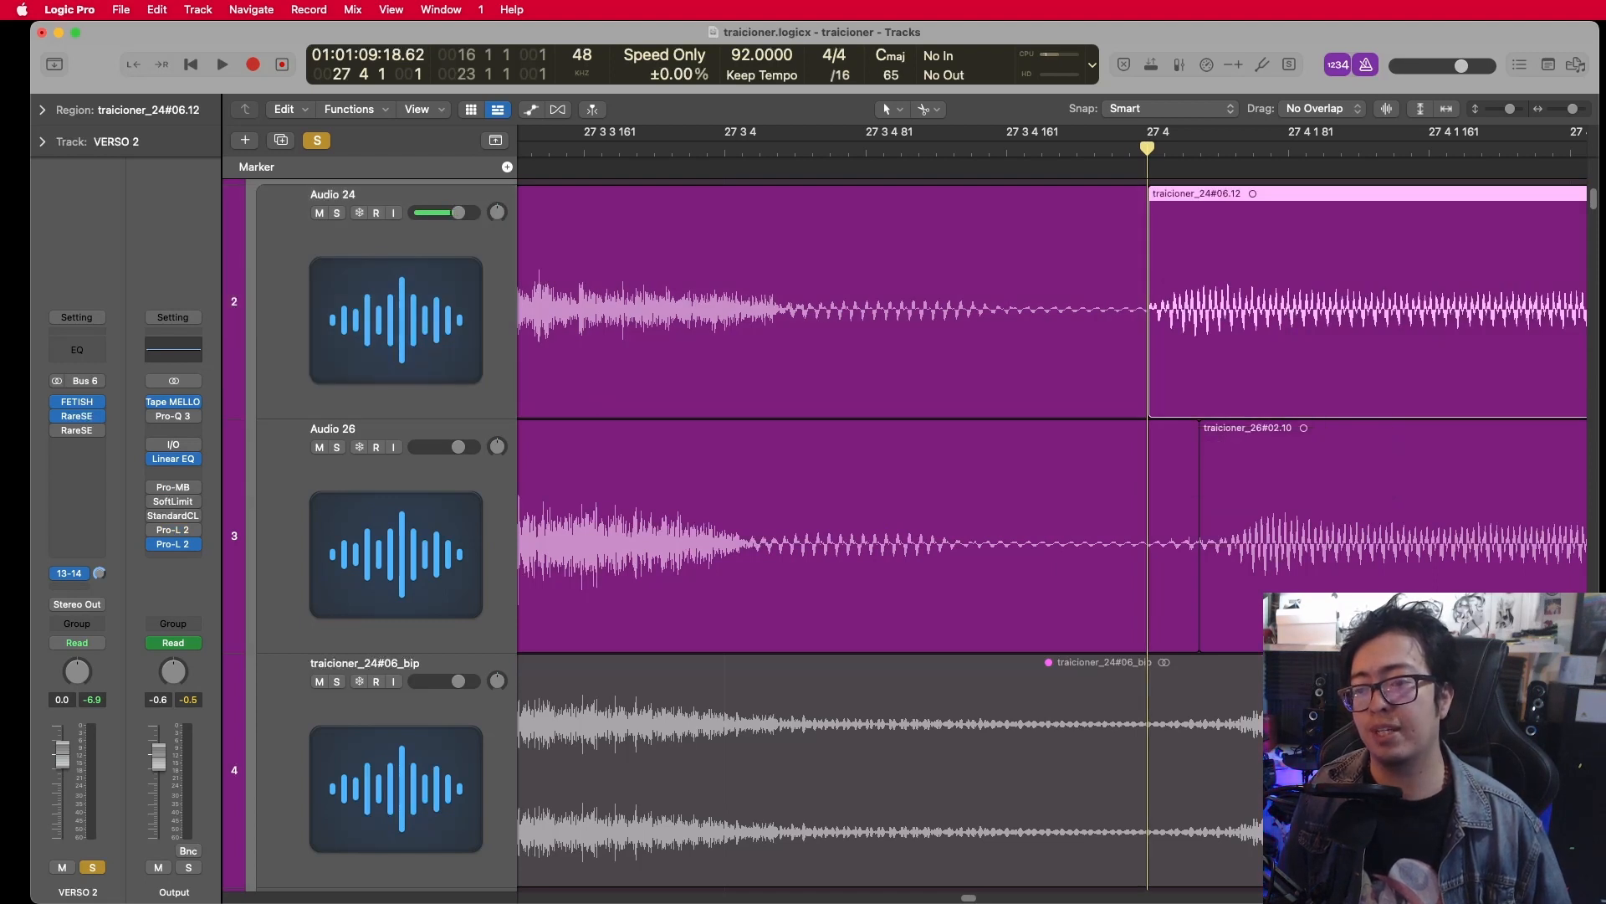
Move the last-word slices on Audio 24 and Audio 26 earlier so both vocal onsets line up at 27 4 1 1
left_click_drag(1242, 328, 1223, 333)
left_click_drag(1360, 515, 1268, 519)
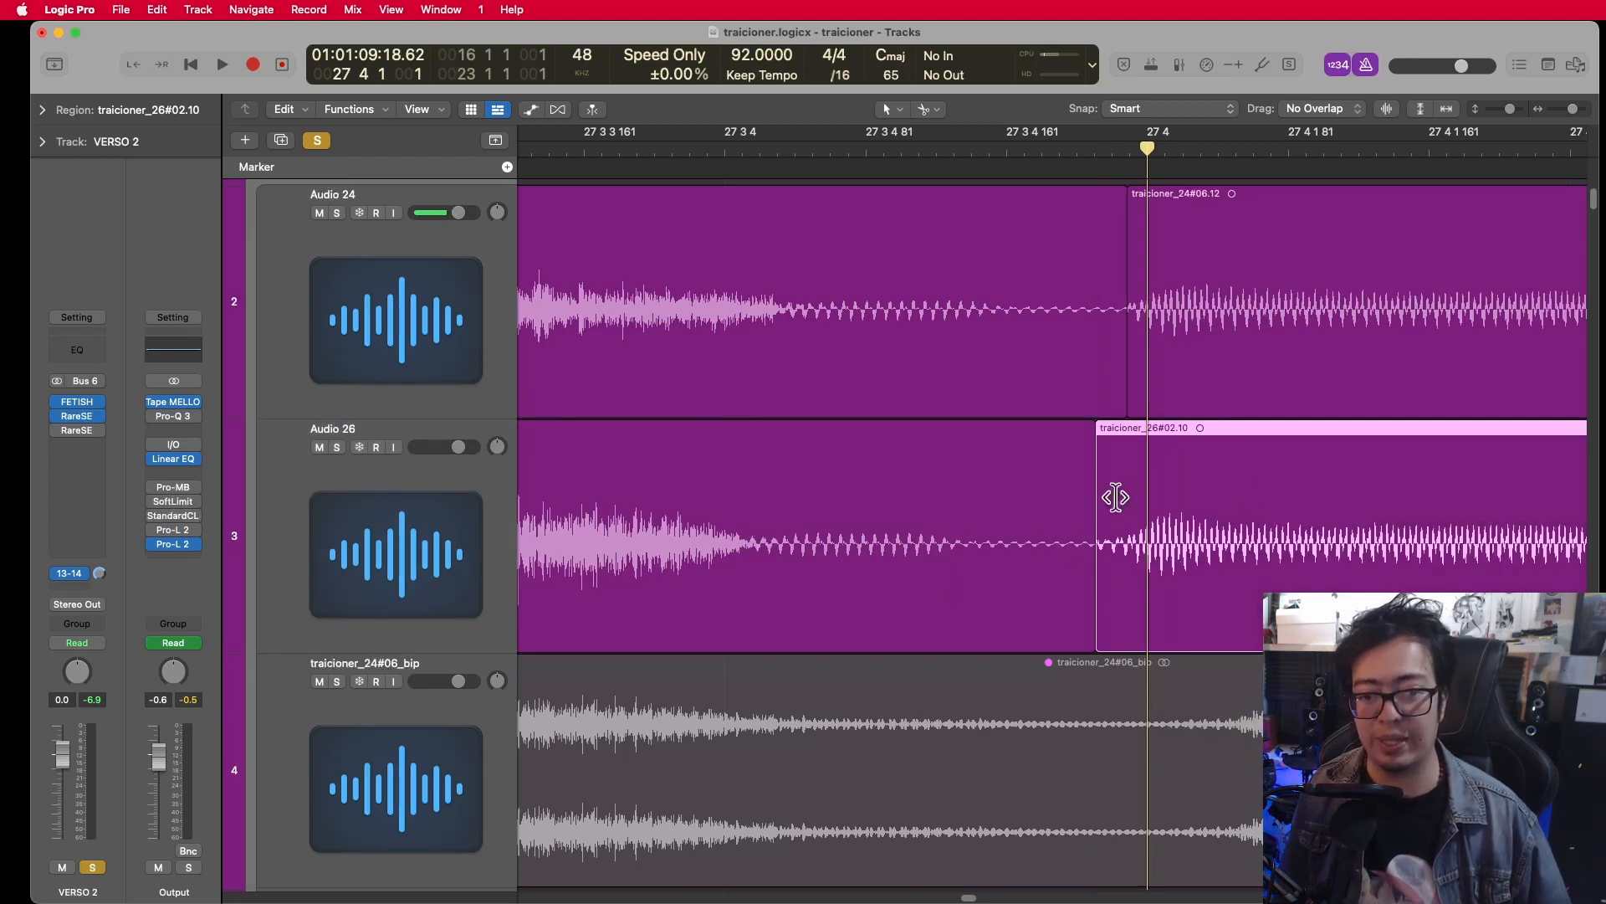
Play the realigned takes through bar 27 to check the timing of the last word
key("super+Left")
key("super+Left")
key("super+Left")
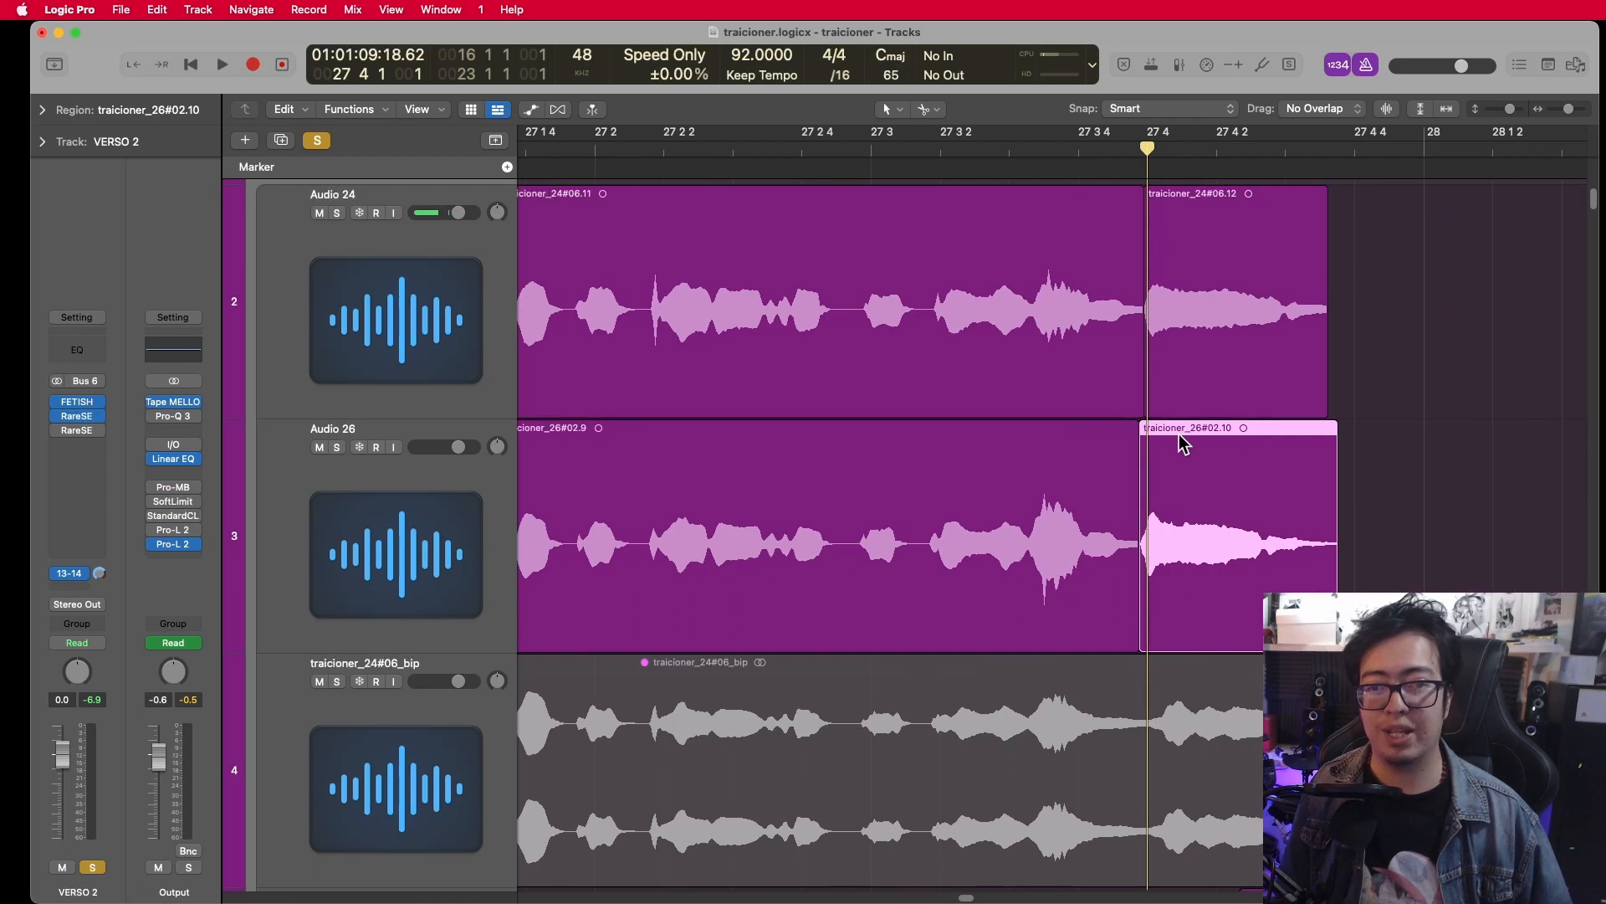
left_click(795, 145)
key("space")
left_click(799, 149)
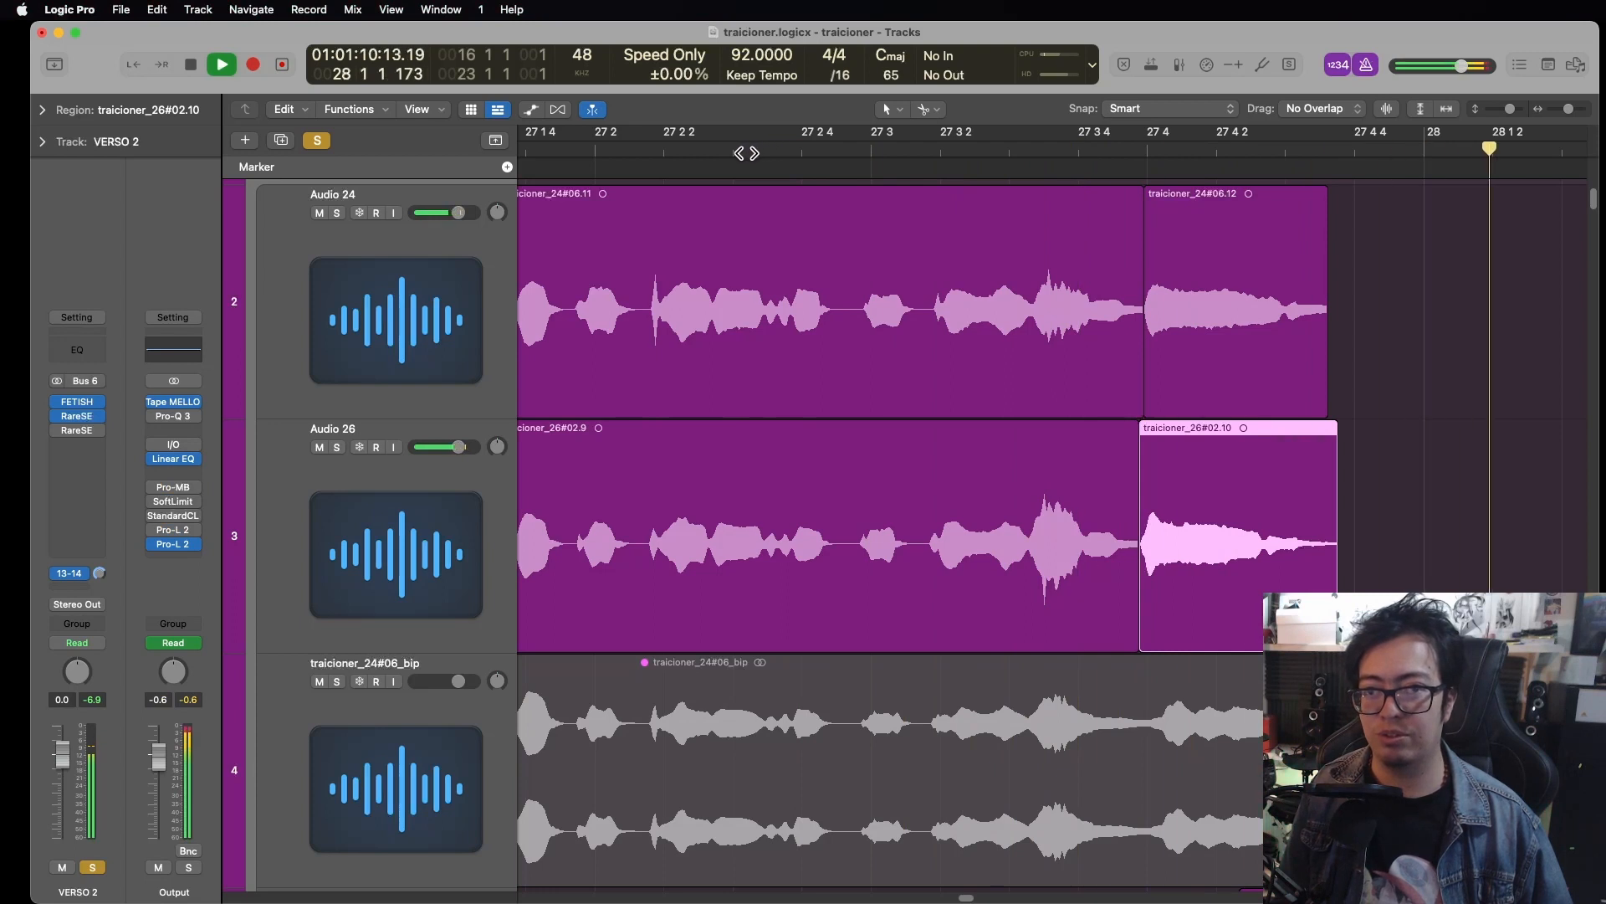
key("space")
key("super+Left")
key("super+Left")
key("super+Left")
scroll(756, 205, "left", 7)
left_click(741, 150)
key("space")
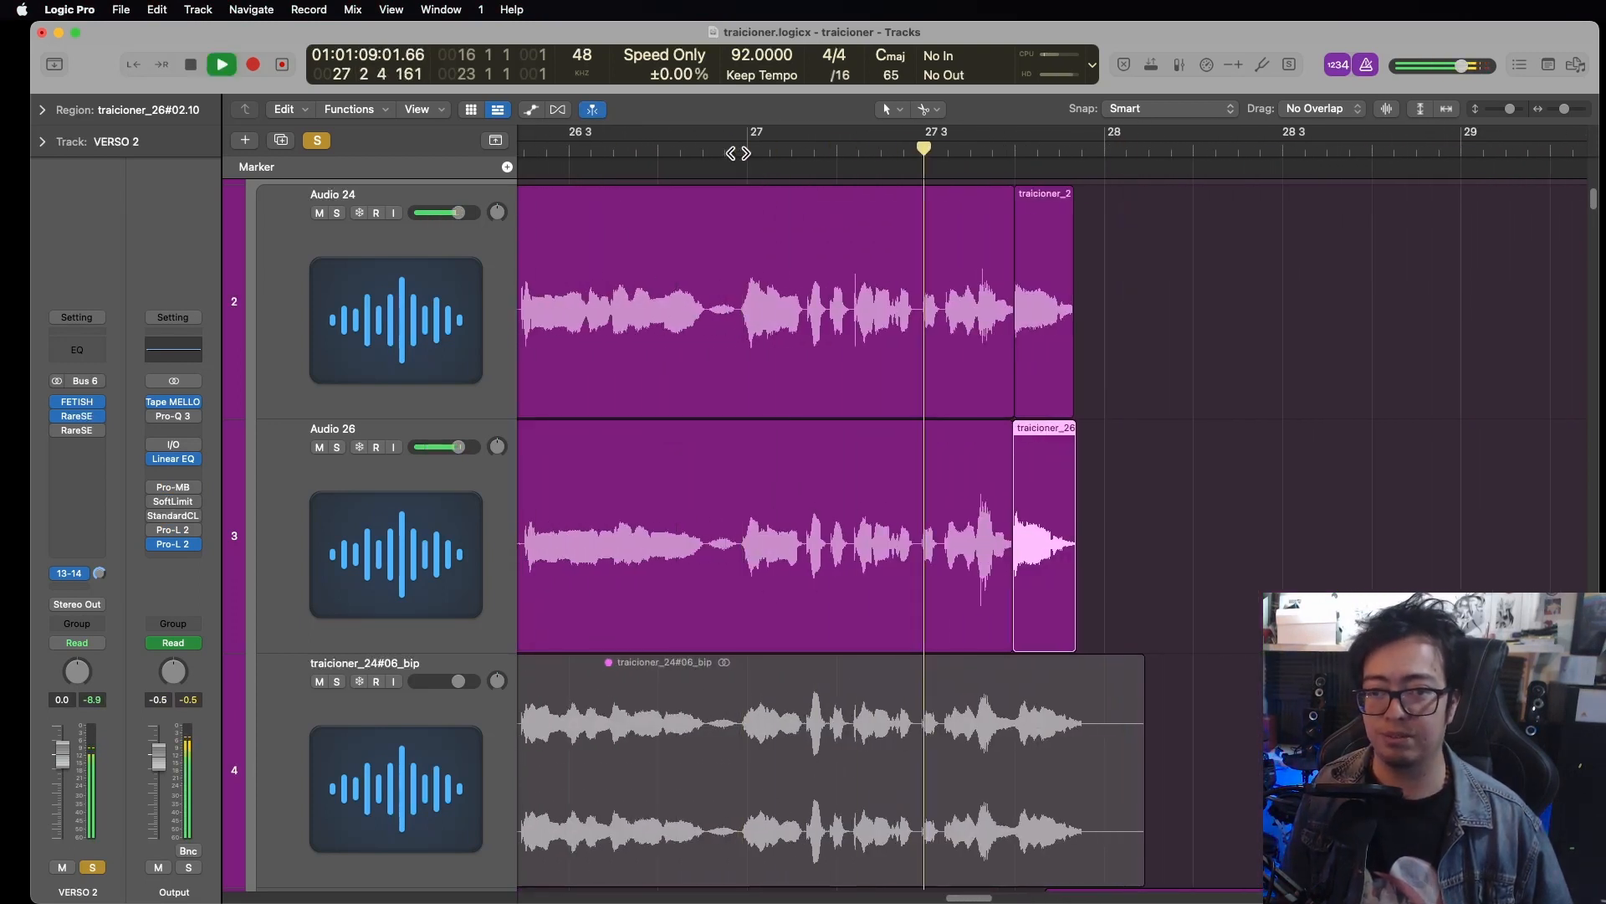
key("space")
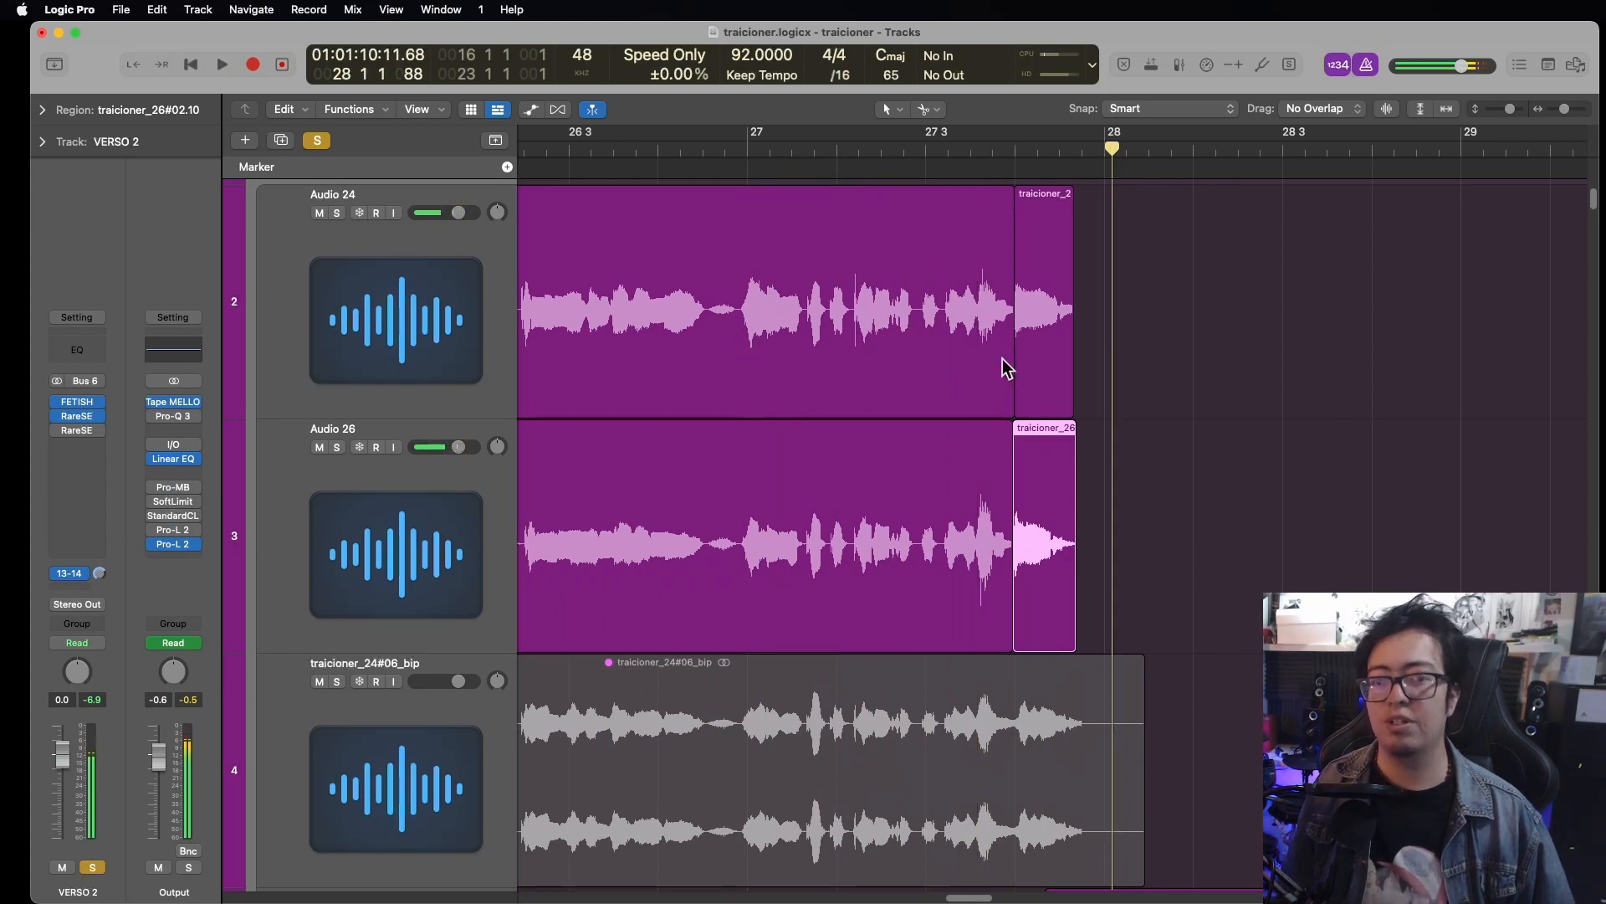
Extend the start of the last-word slice on Audio 24 earlier and move it later together with the Audio 26 slice by 15 ticks
scroll(1016, 362, "up", 15)
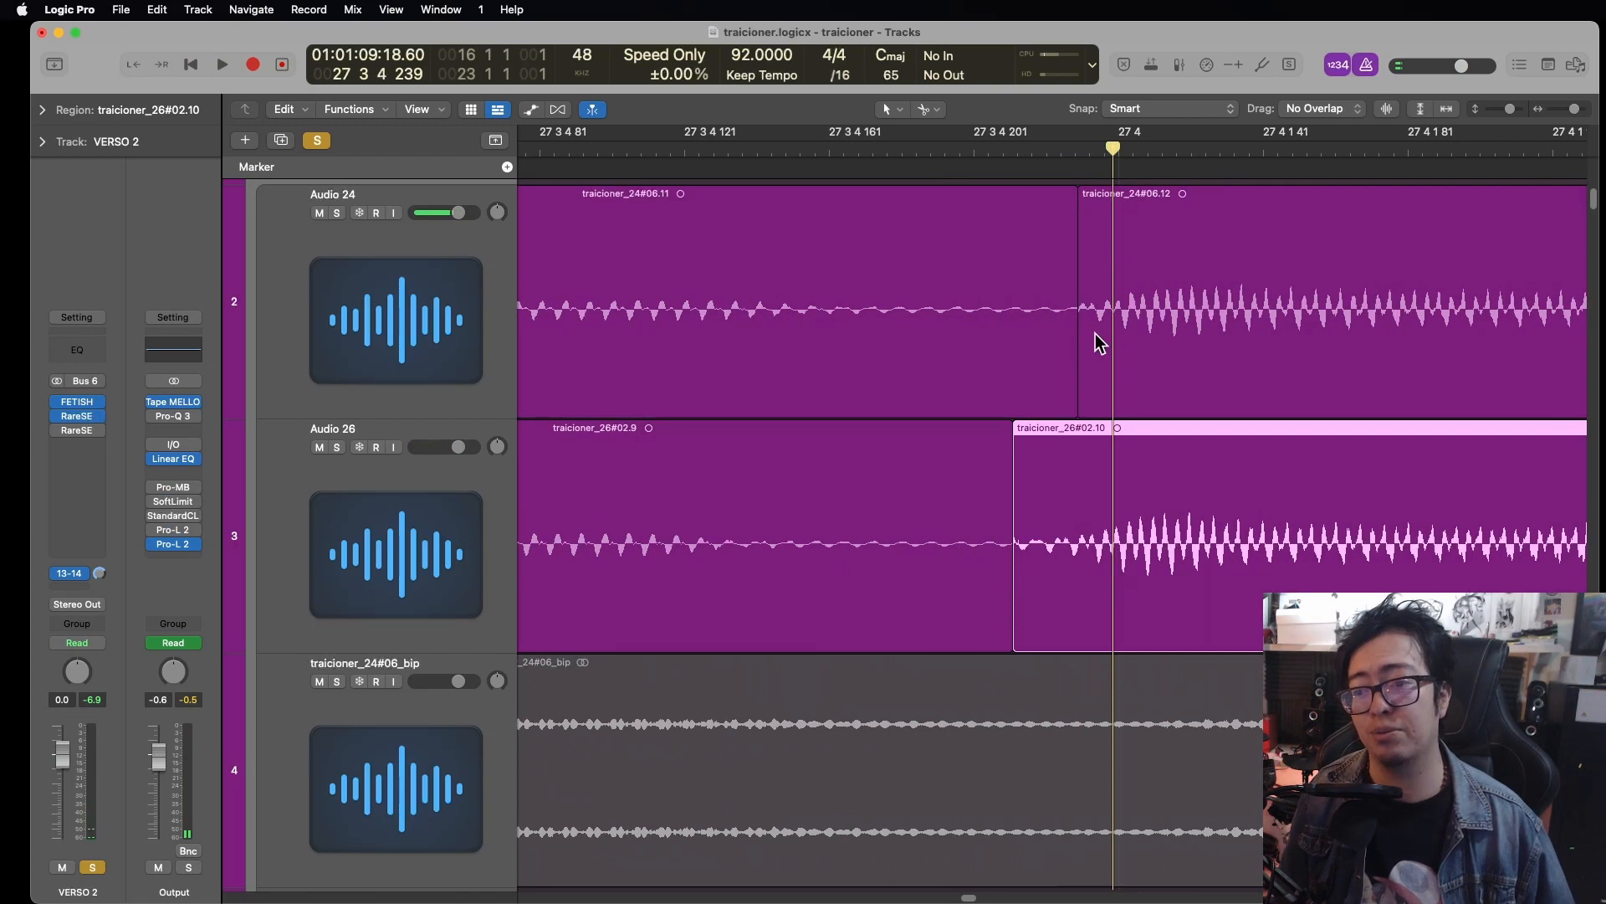
left_click_drag(1075, 340, 990, 377)
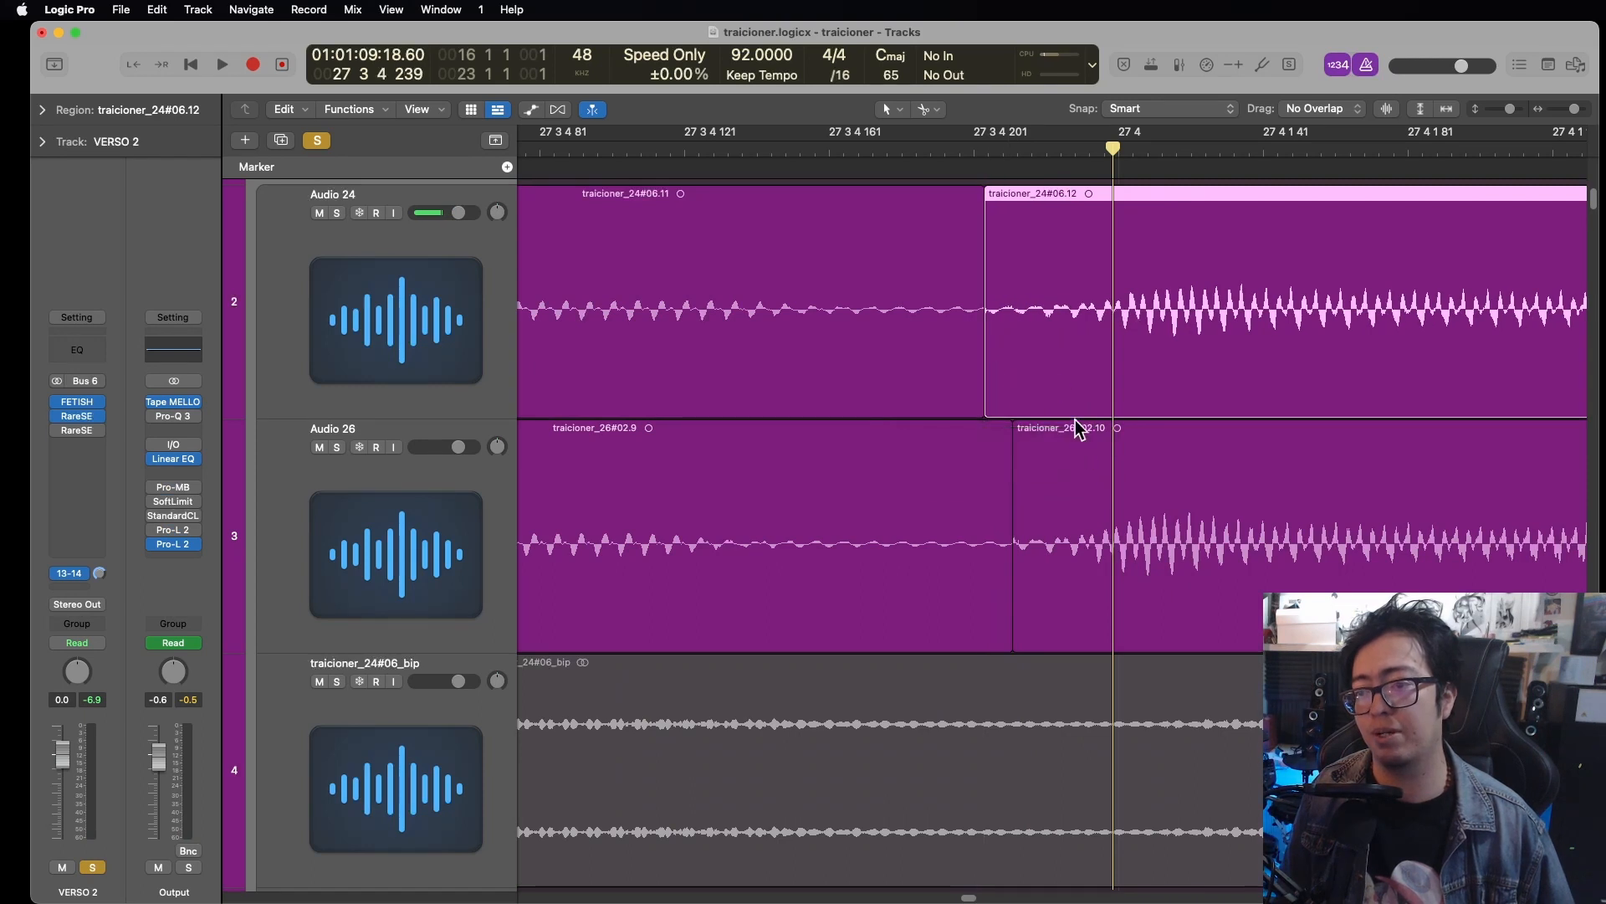
left_click(1101, 502)
left_click(1122, 394, "shift")
left_click_drag(1122, 395, 1171, 390)
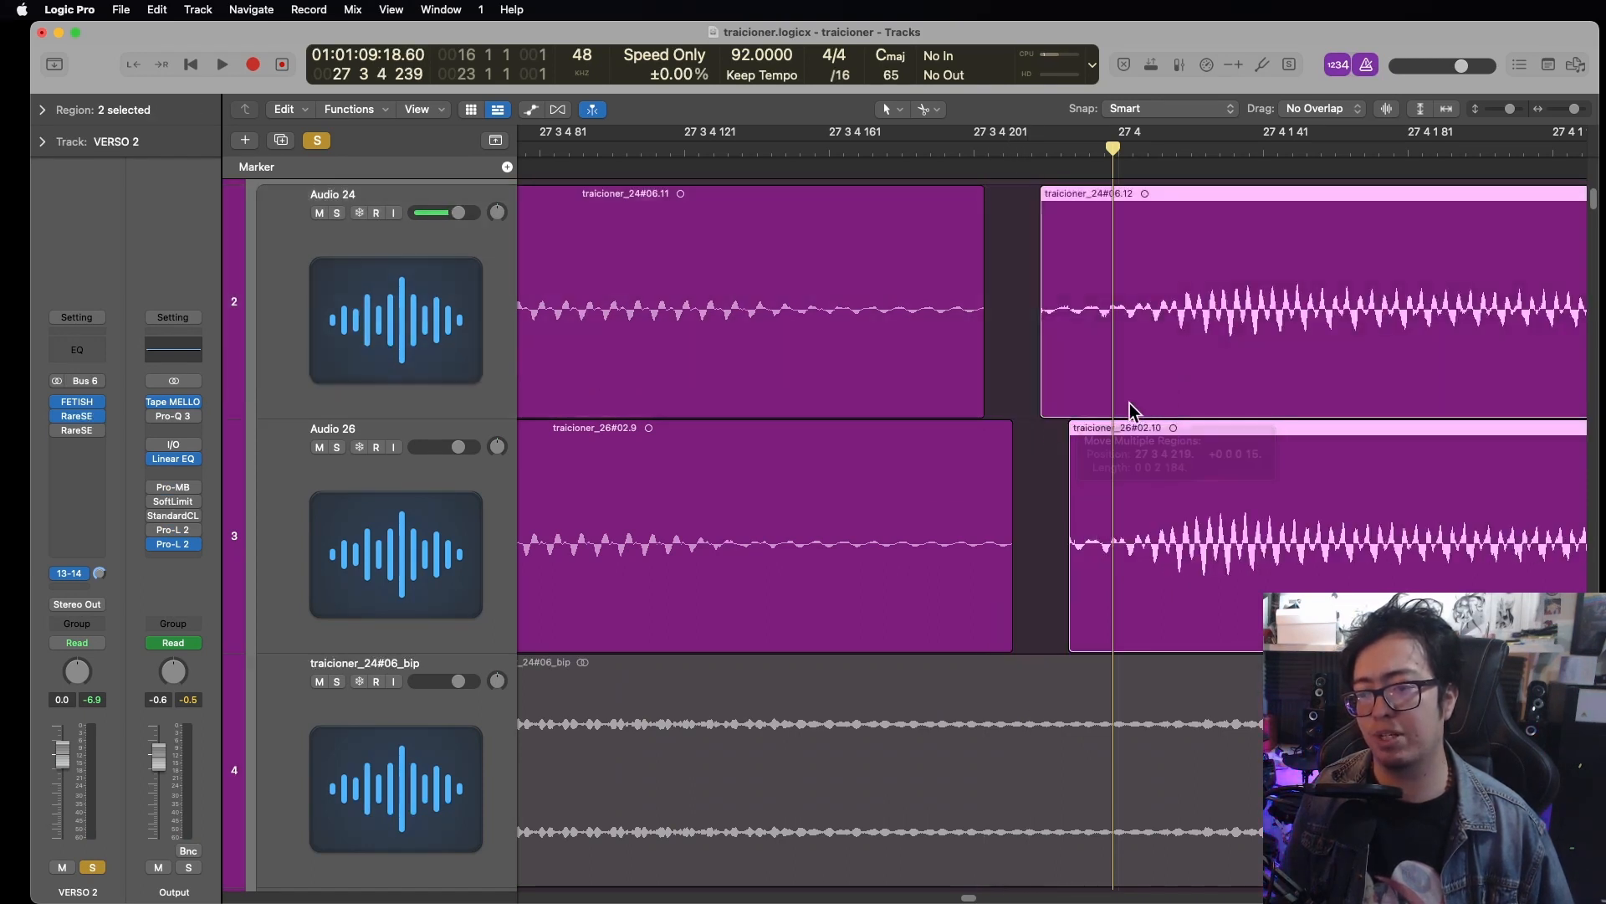
Close the gaps before the last-word slices by extending the ends of the preceding Audio 24 and Audio 26 regions
left_click(989, 398)
left_click_drag(982, 389, 1044, 387)
left_click_drag(1006, 609, 1078, 610)
left_click_drag(1062, 525, 1063, 525)
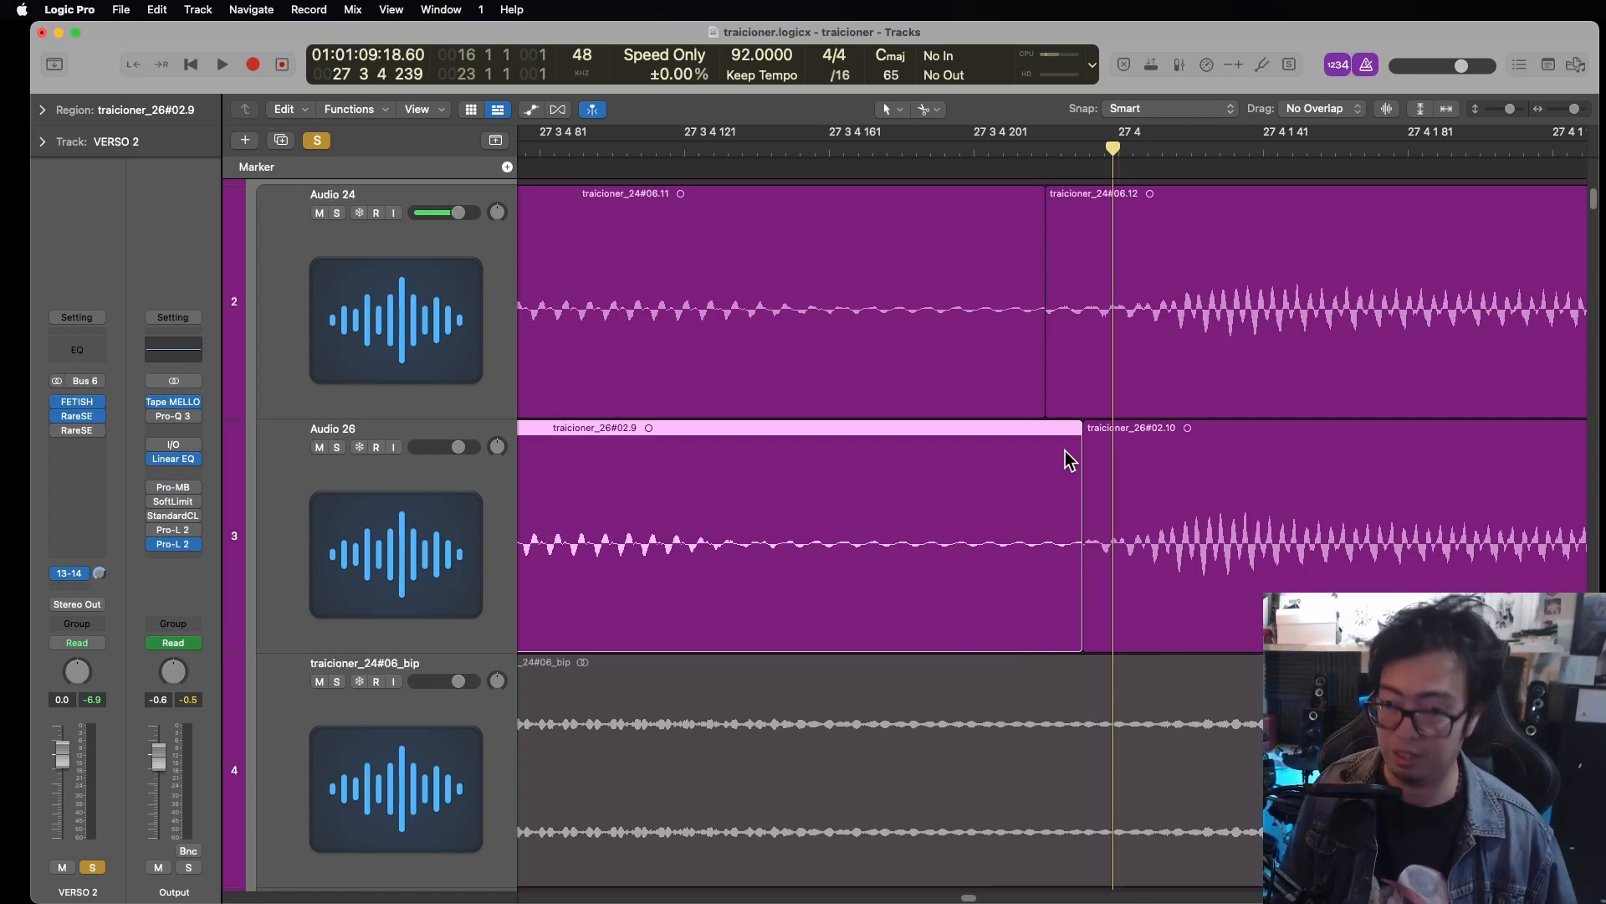
Add crossfades with the Fade tool over the cuts just before 27 4 on Audio 24 and Audio 26
key("t")
key("a")
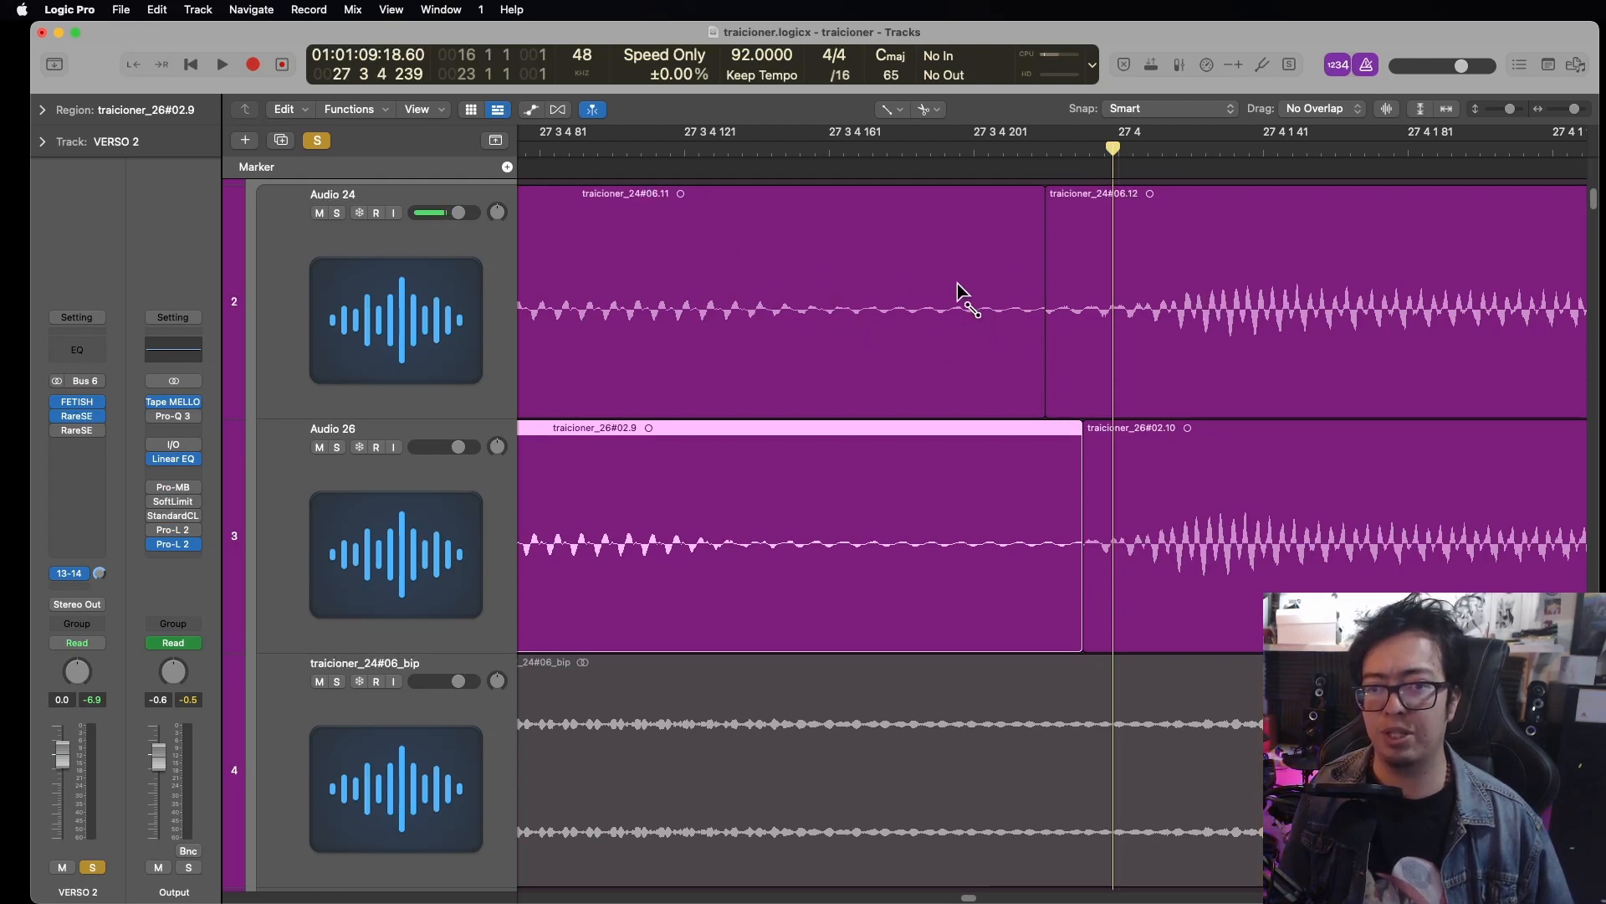
left_click_drag(802, 306, 1143, 334)
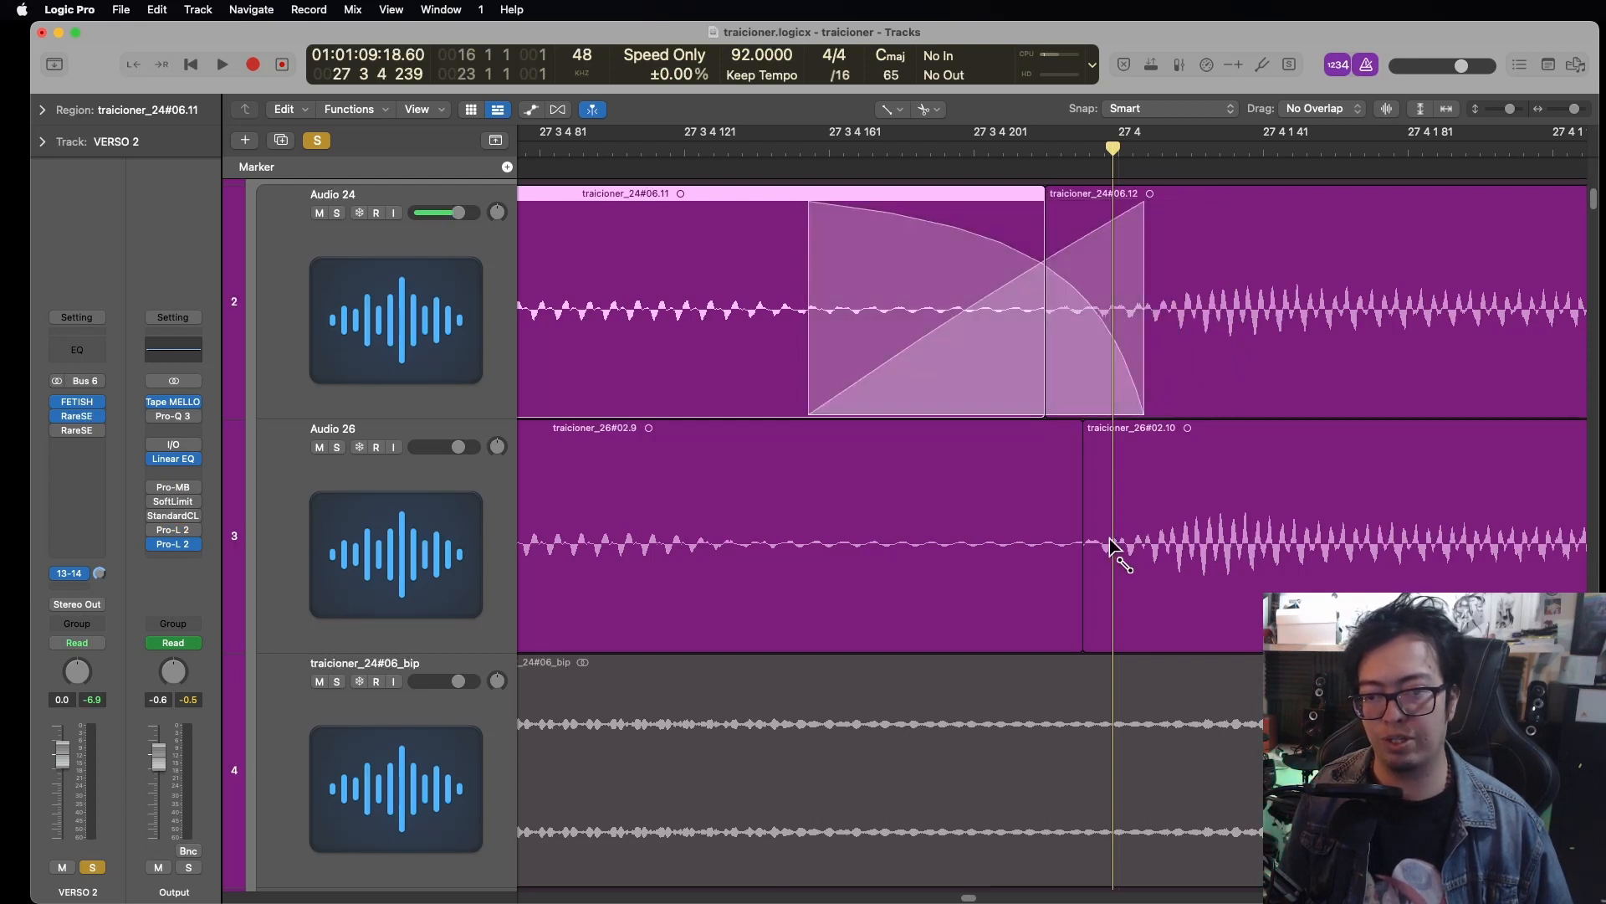
left_click_drag(1112, 546, 875, 549)
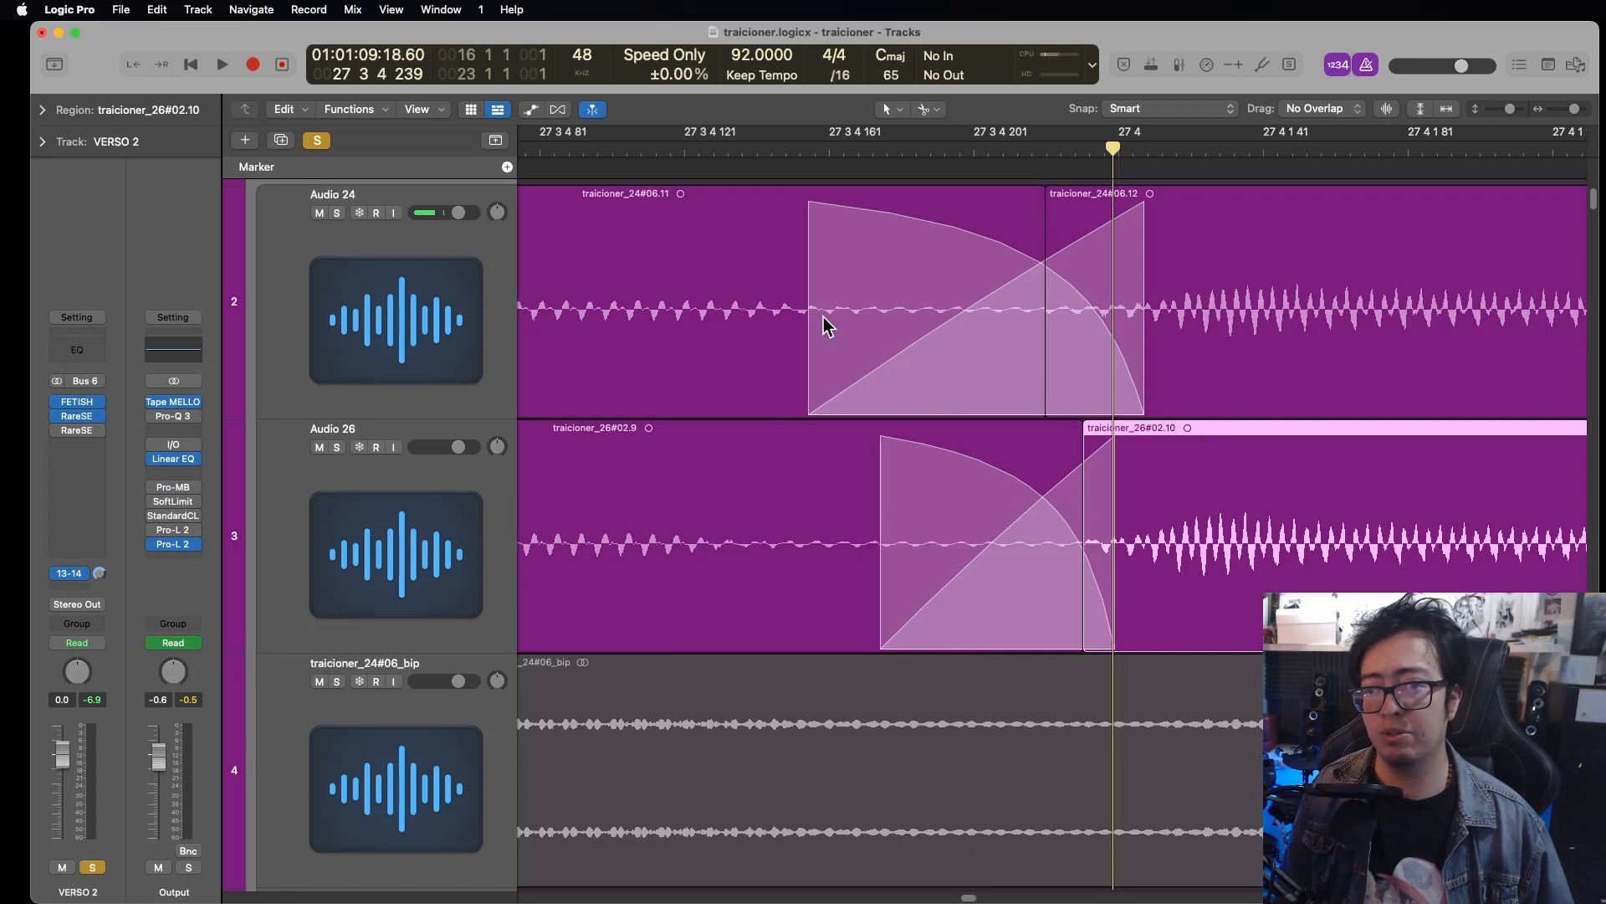
Play the crossfaded takes from bar 27 to the end of the phrase to check the transitions
key("super+Up")
key("super+Up")
key("super+Left")
key("super+Left")
key("super+Left")
key("super+Left")
key("super+Left")
key("comma")
key("comma")
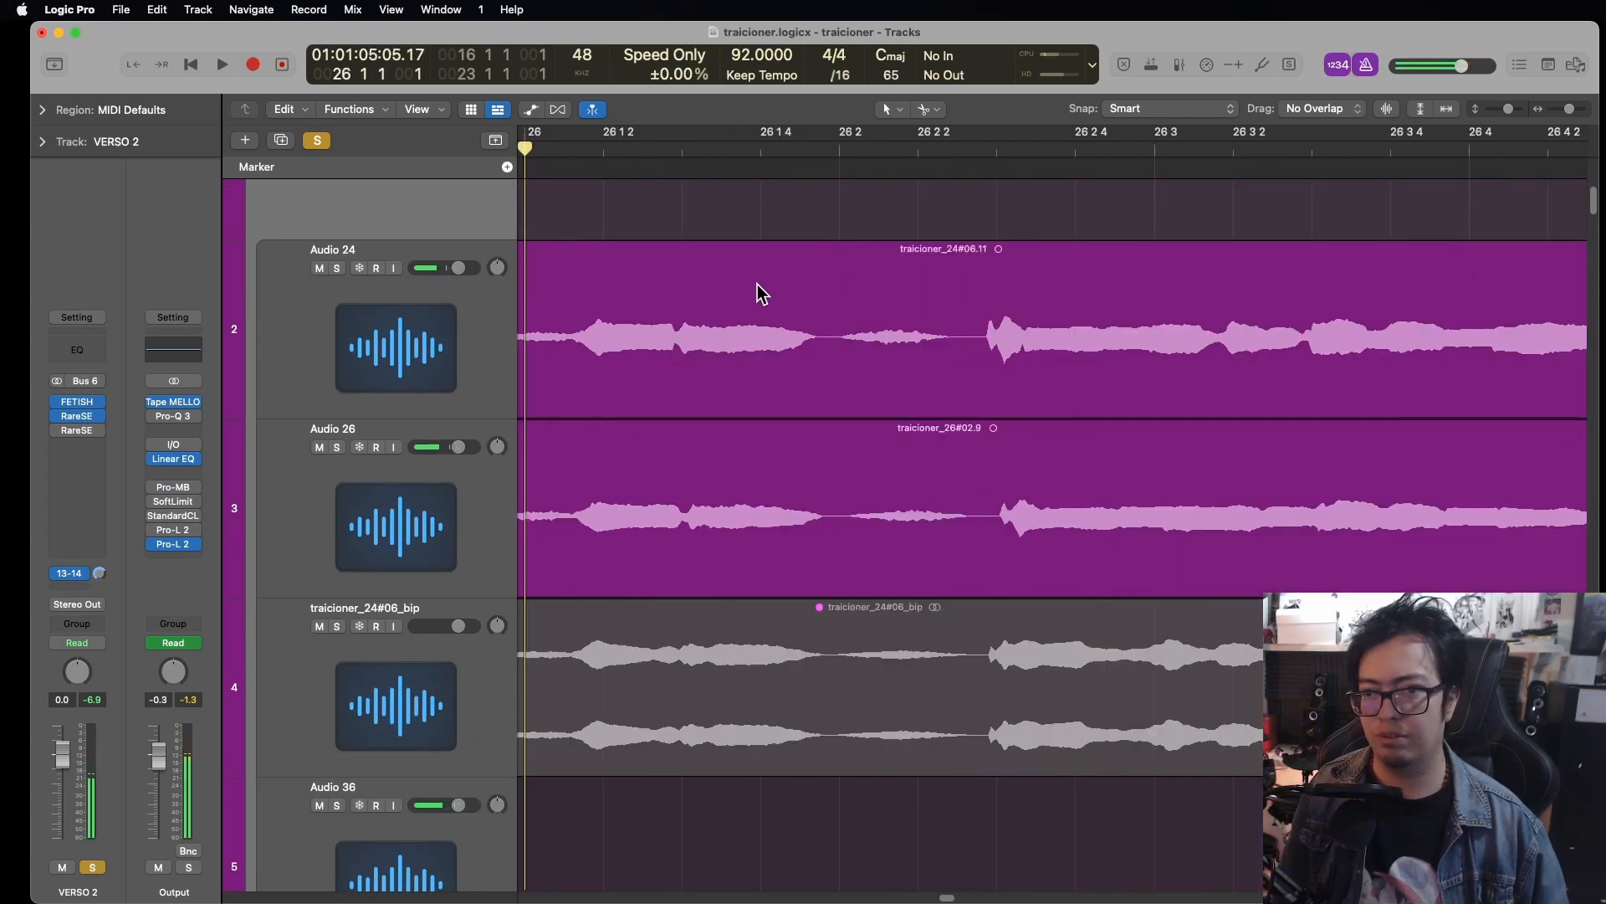
key("period")
key("space")
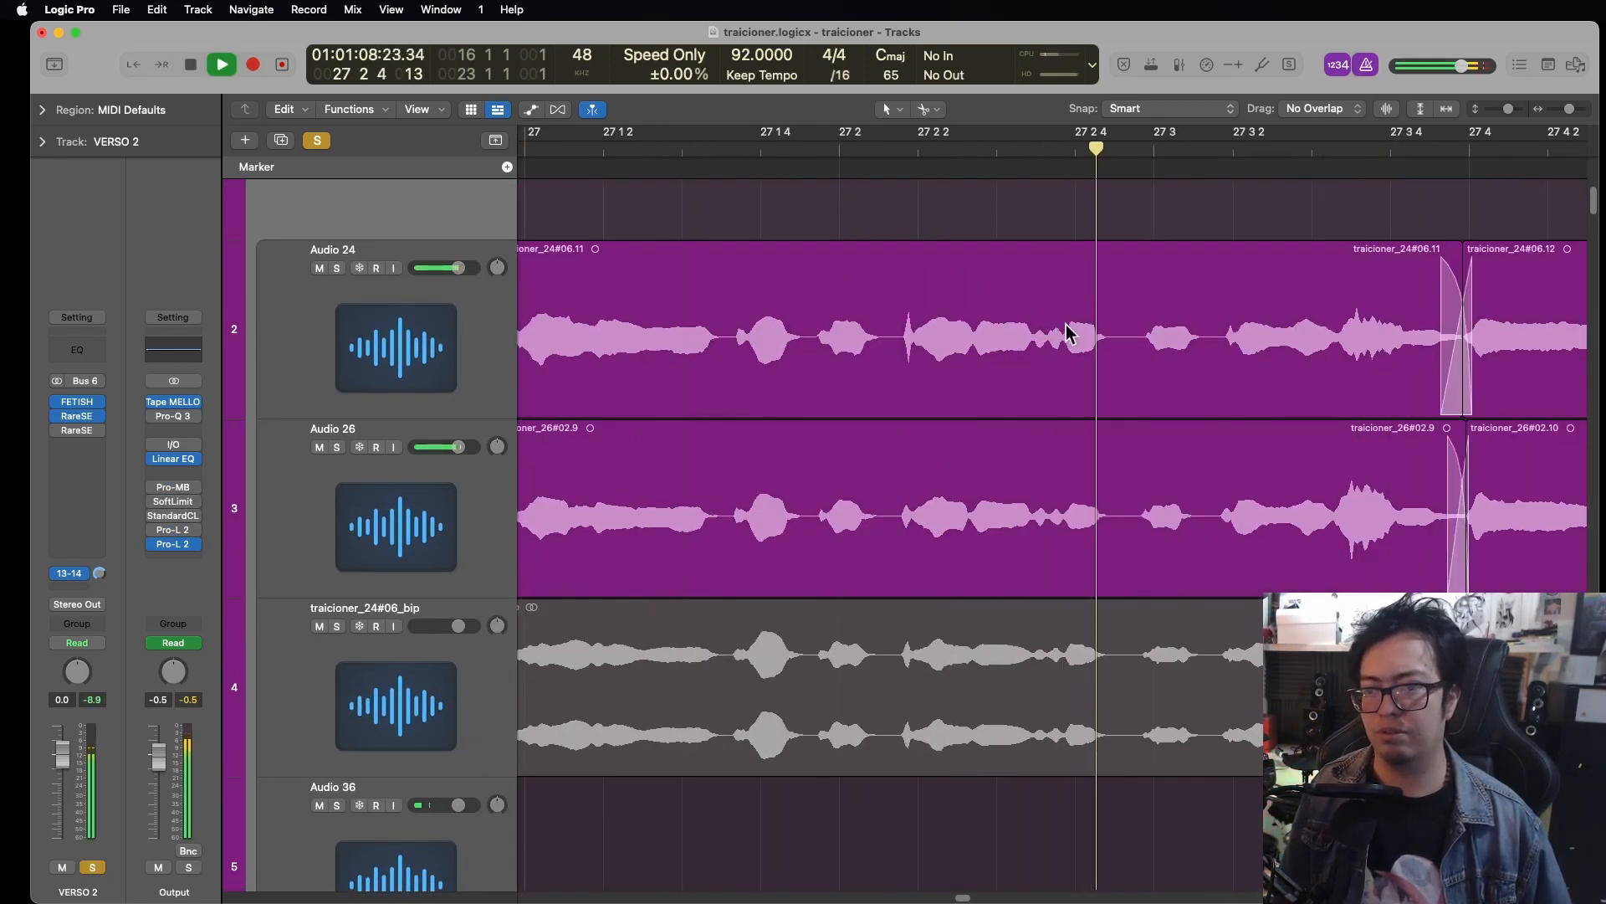
key("space")
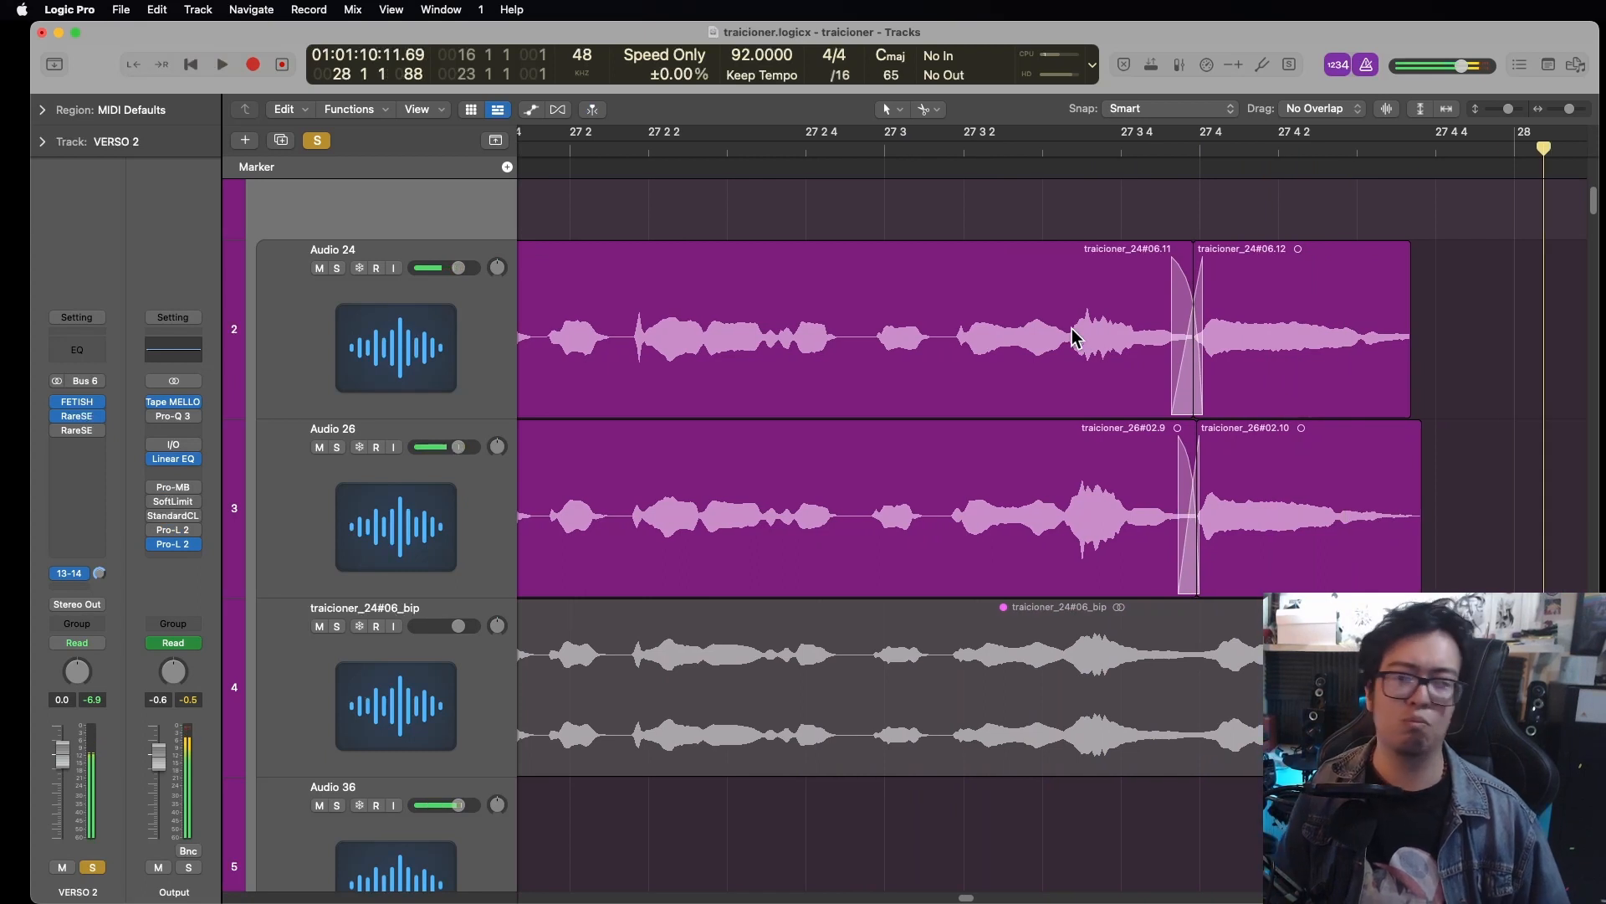
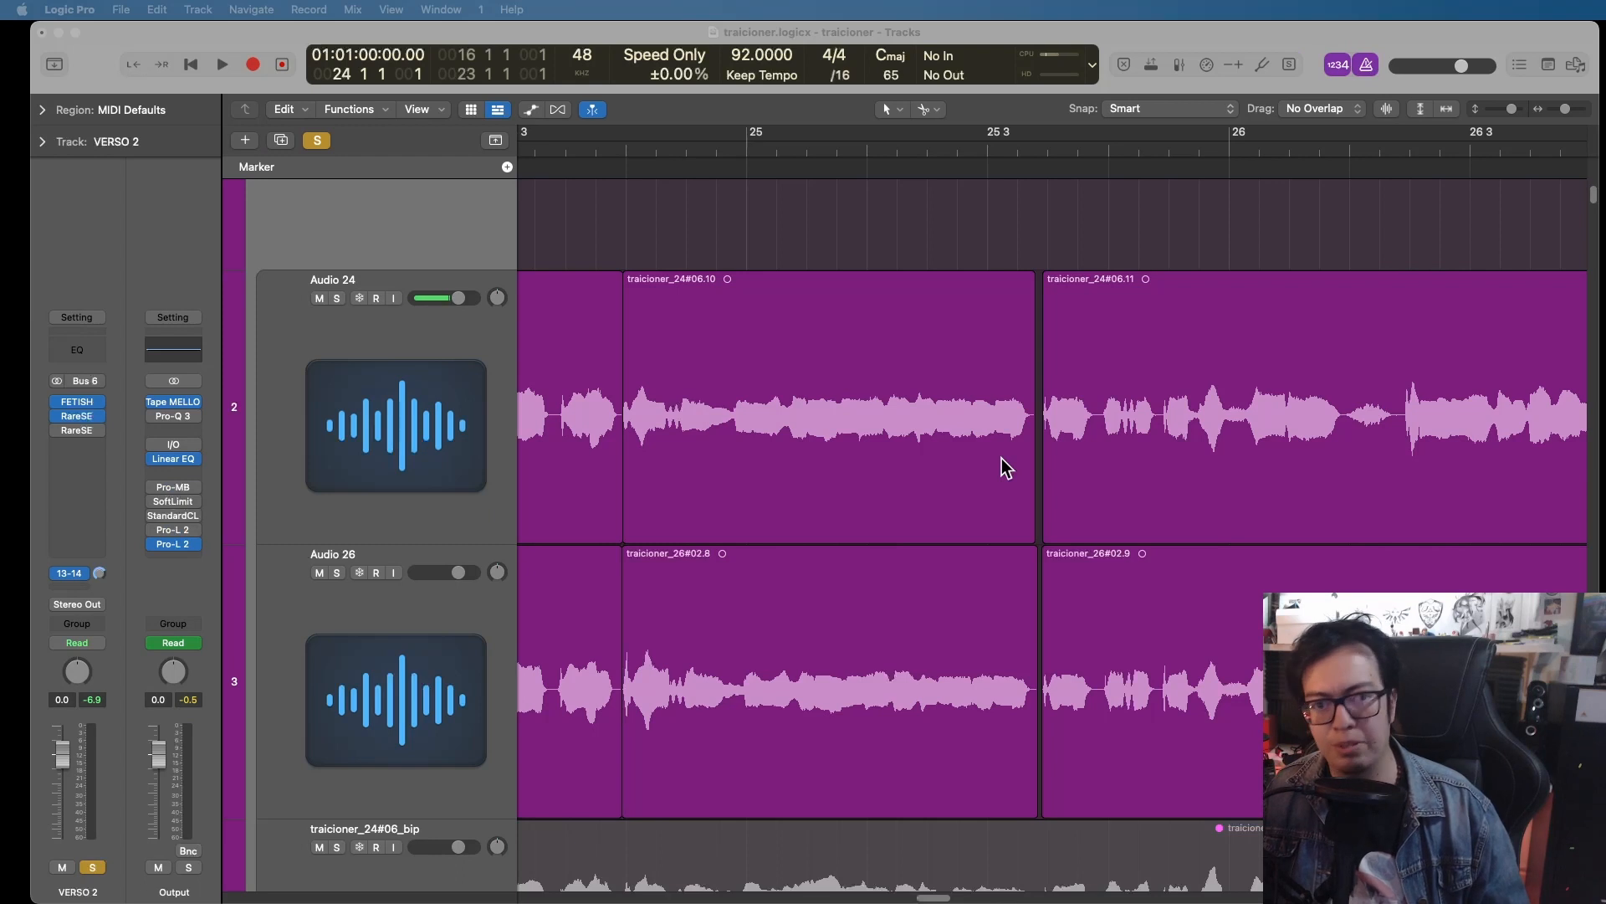
Play the VERSO 2 vocals from bar 24 and examine the Audio 24 waveform and its cuts around bar 25
key("super+Up")
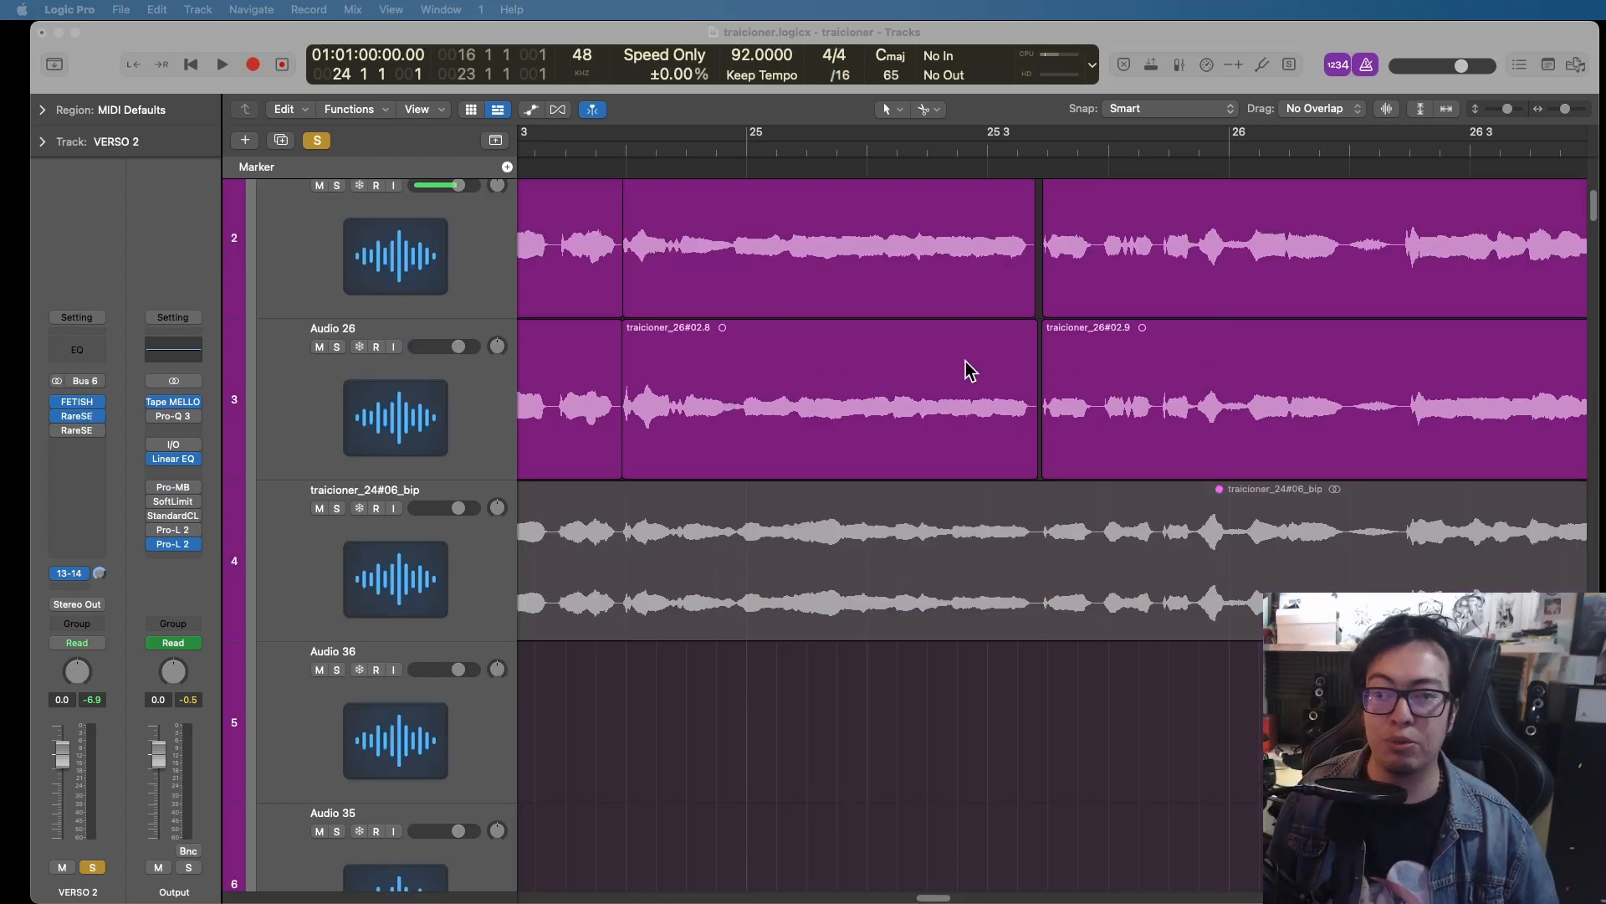
key("super+Left")
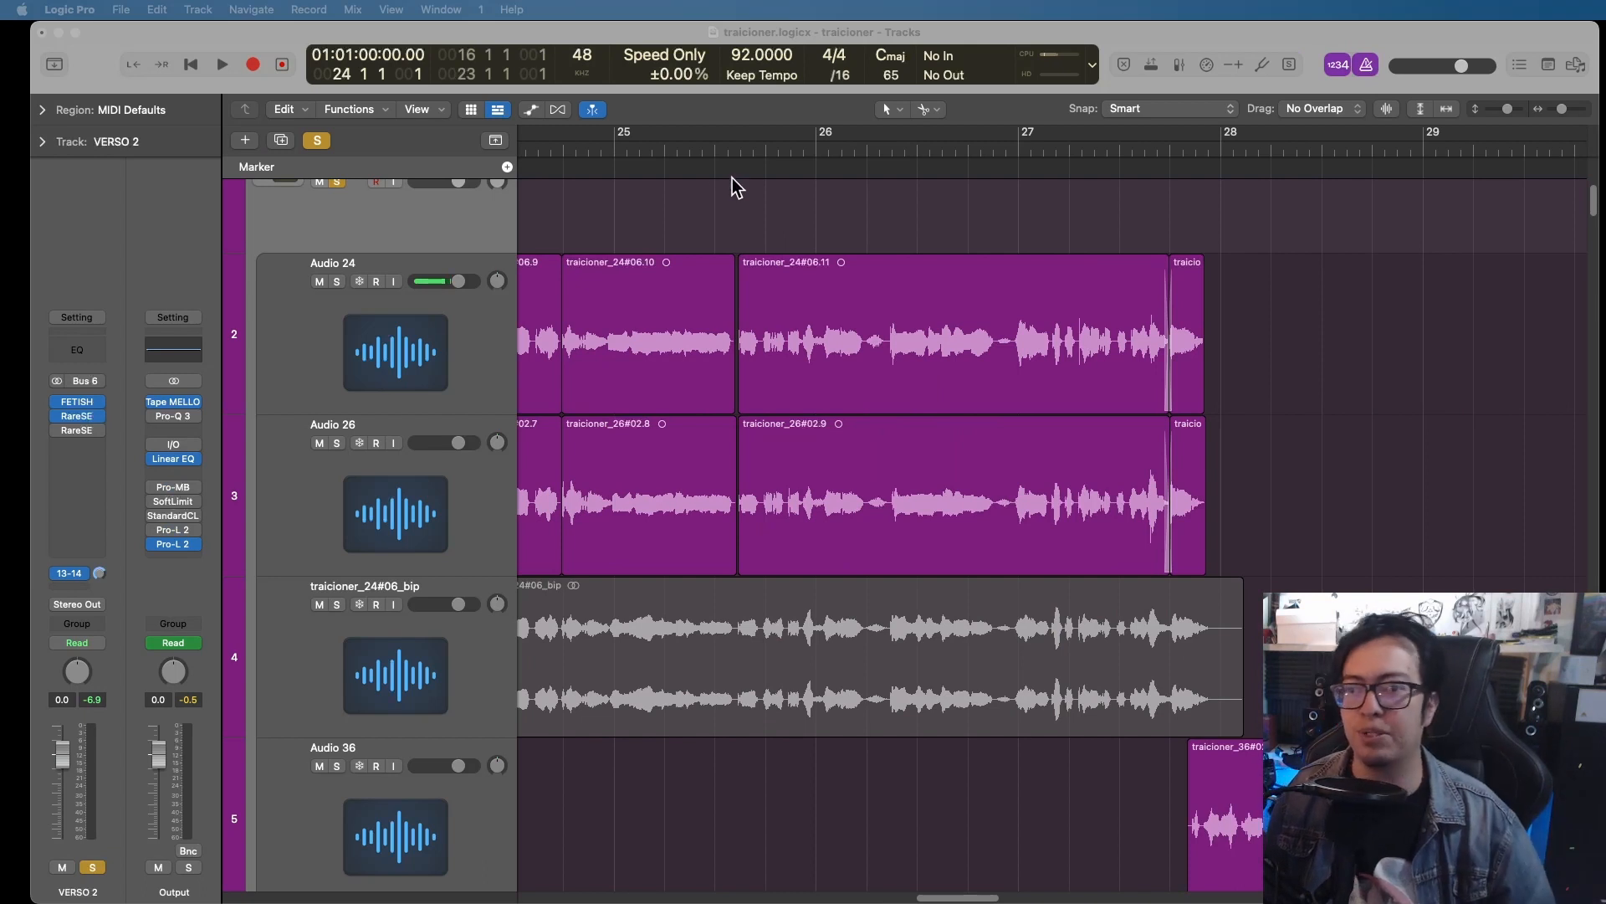
scroll(682, 159, "left", 5)
left_click(655, 149)
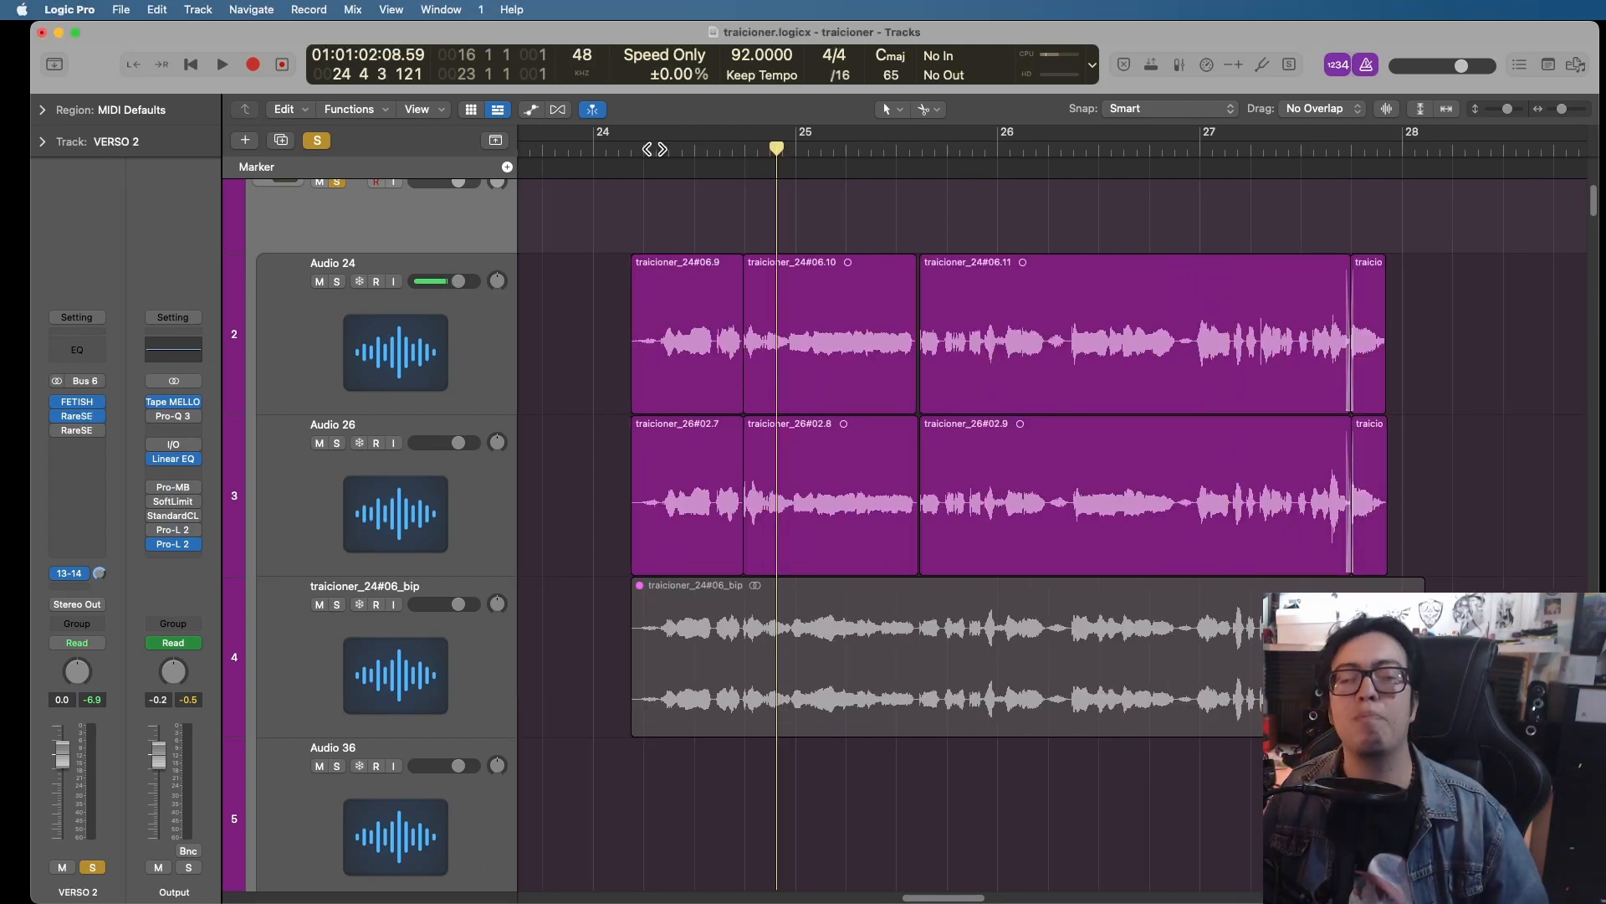
scroll(728, 215, "up", 3)
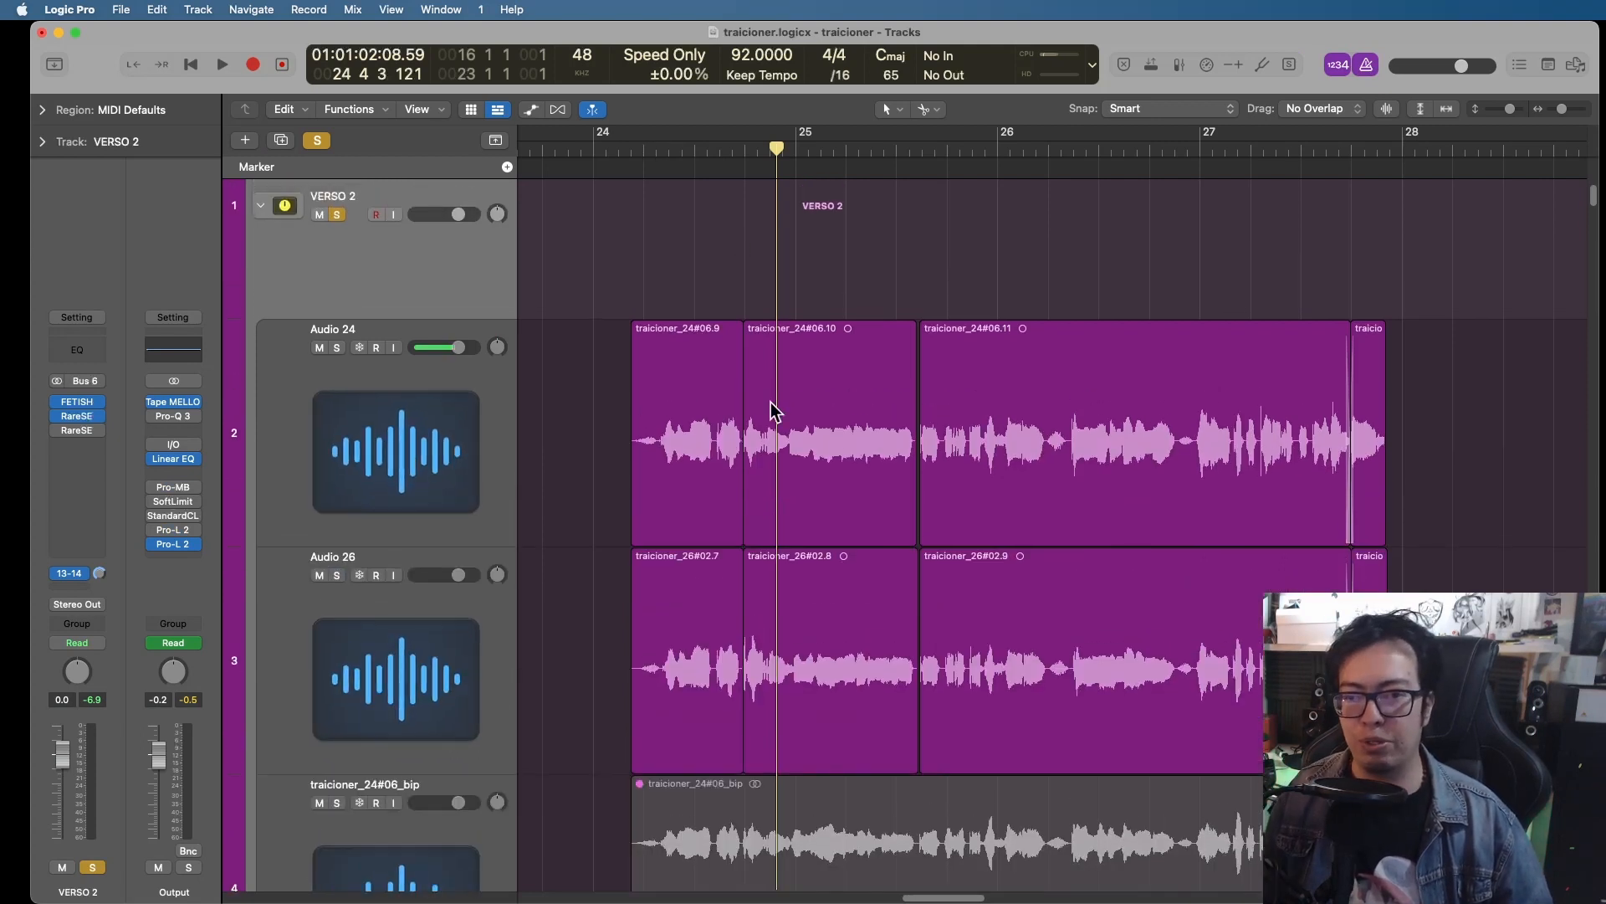
left_click(770, 412, "ctrl+alt")
scroll(795, 441, "down", 5)
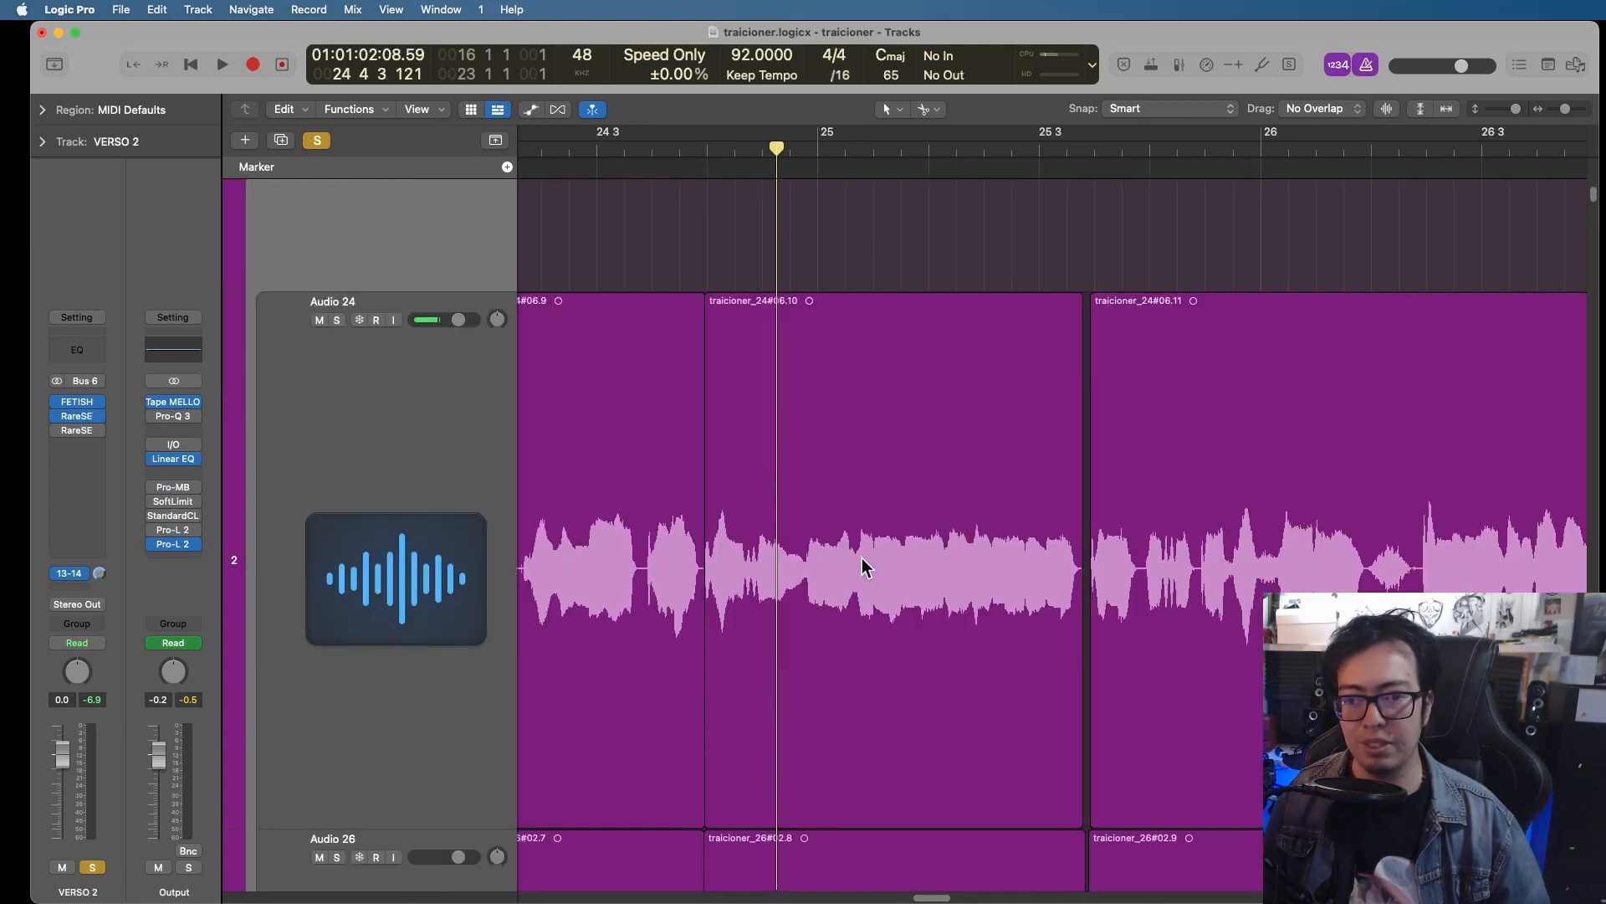
scroll(907, 459, "down", 3)
scroll(881, 439, "up", 1)
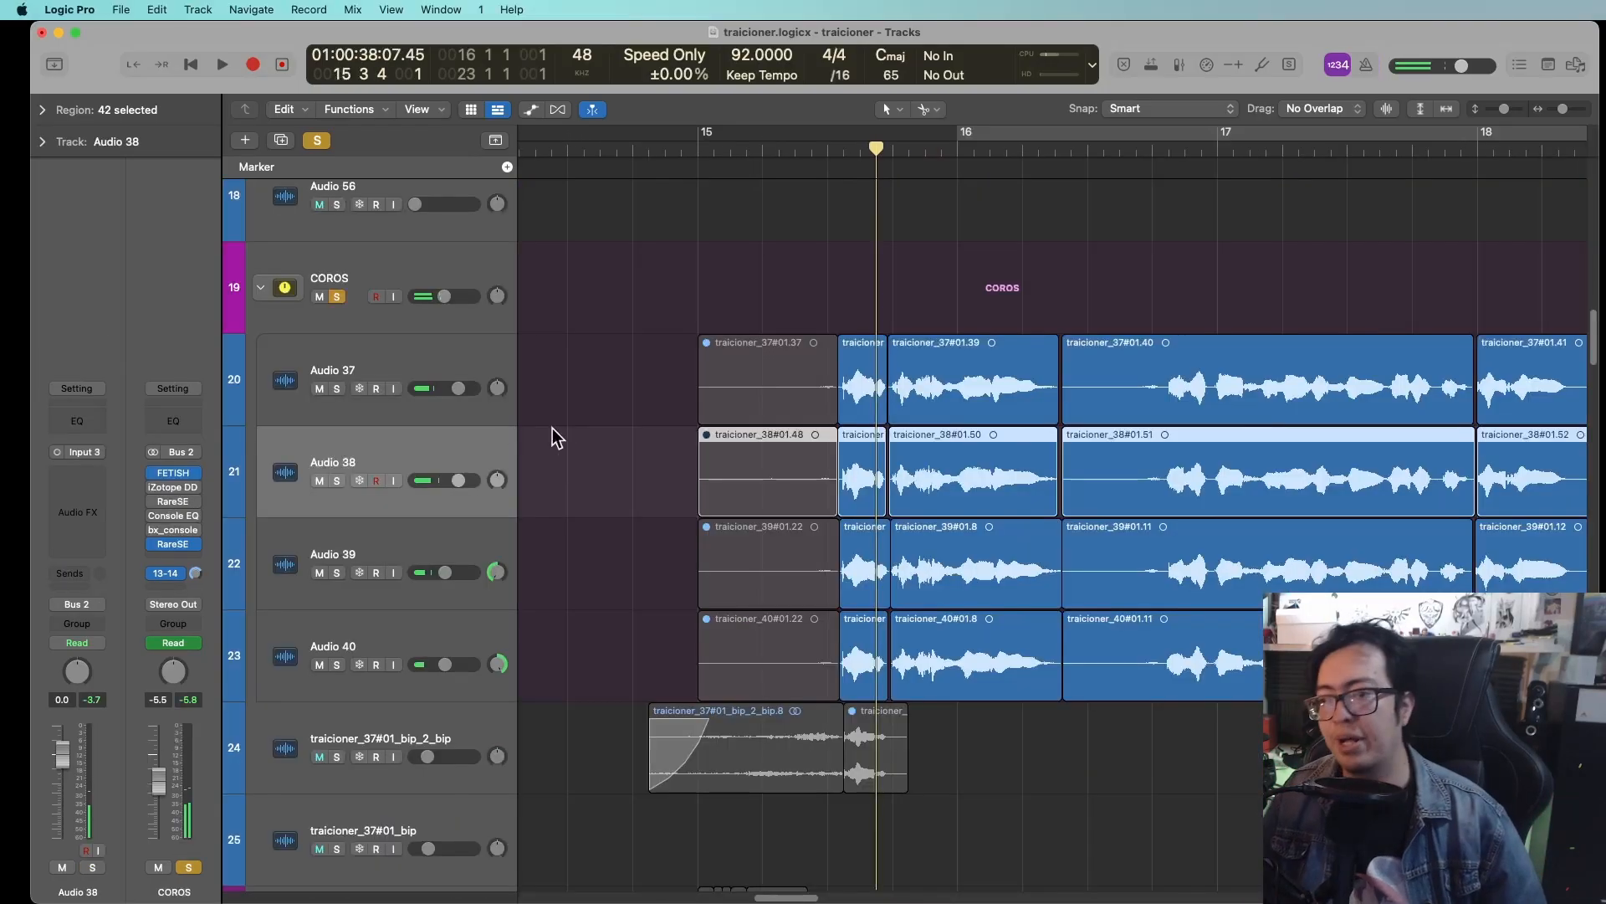
Go through the COROS tracks down to Audio 40 to view their channel settings
key("Up")
key("Down")
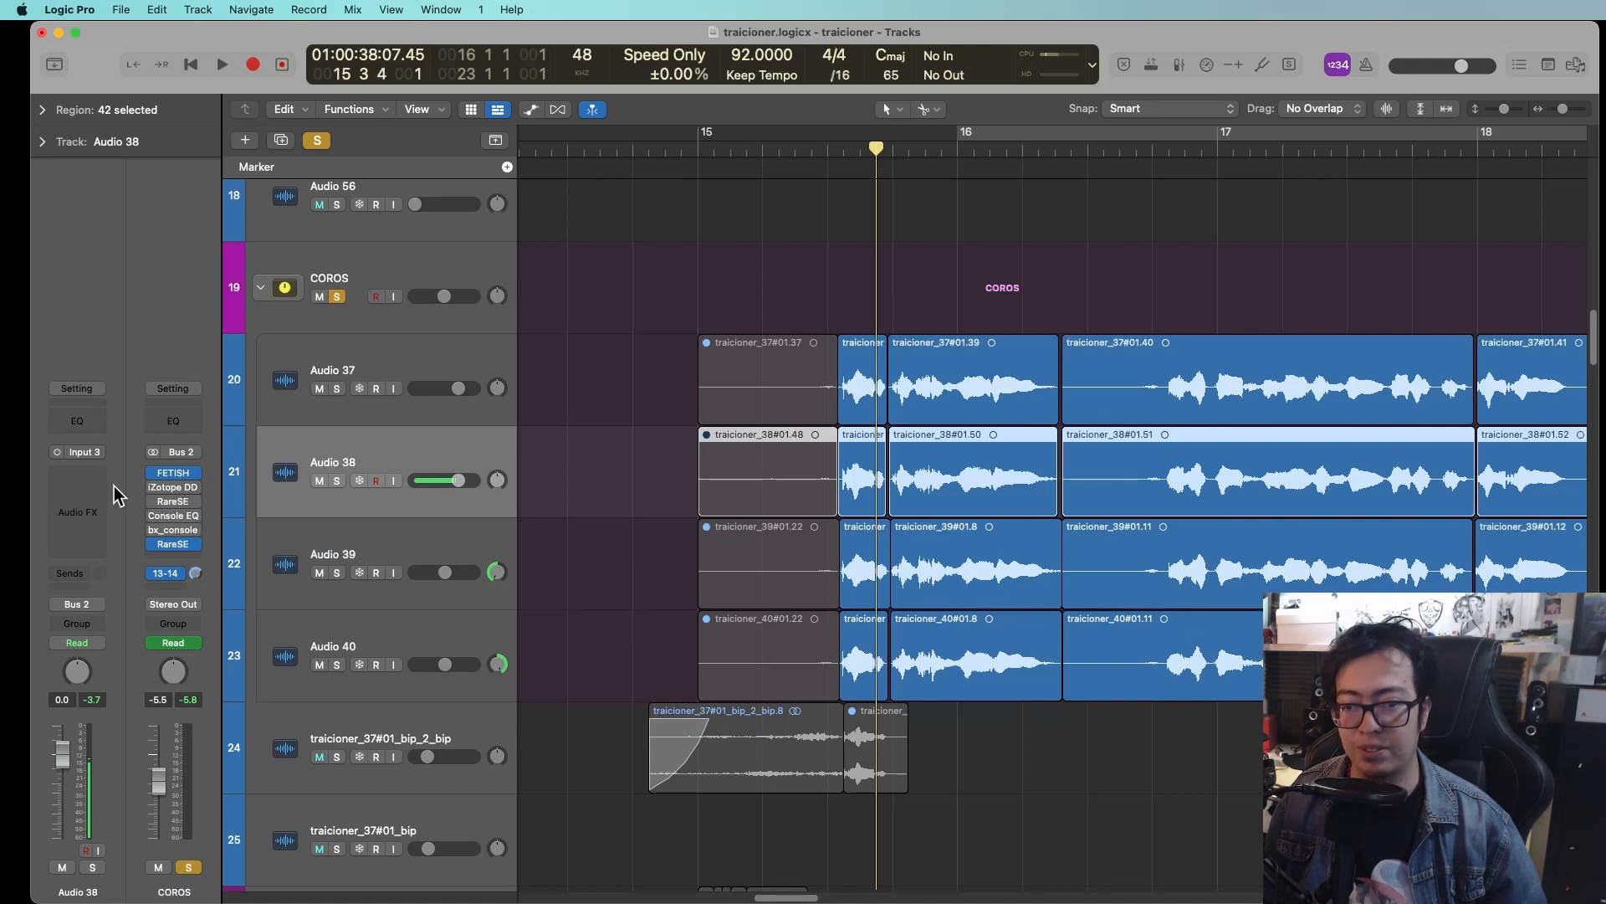
key("Down")
key("Down")
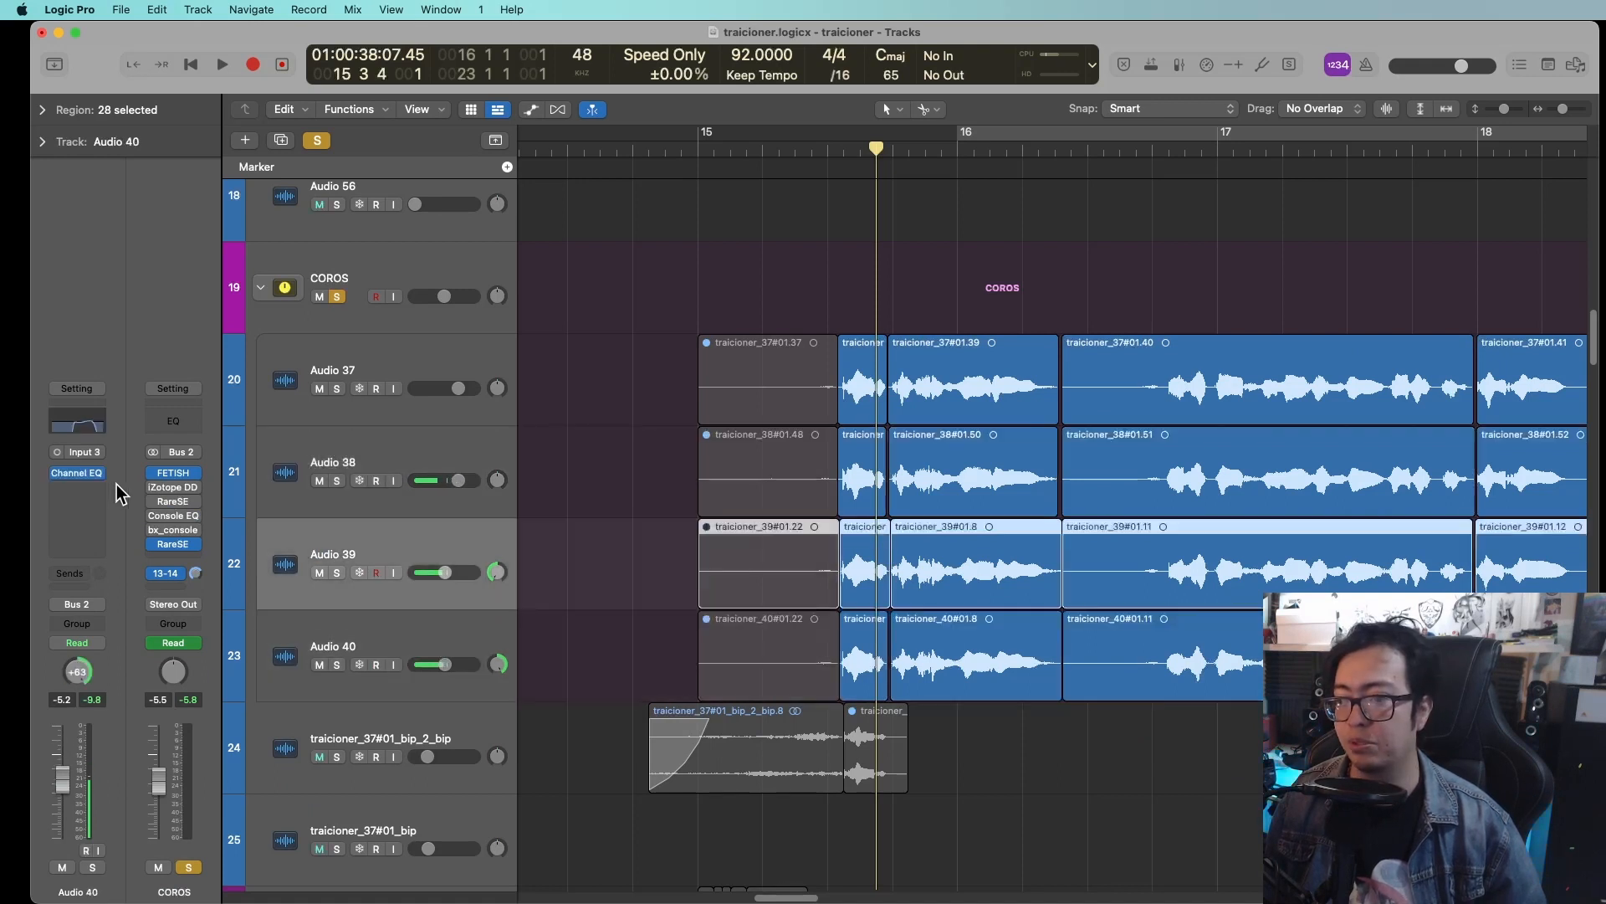
Turn on the cycle range from bar 16 to bar 23 over the chorus vocals
scroll(408, 475, "right", 3)
scroll(408, 474, "down", 5)
scroll(408, 483, "right", 1)
key("c")
scroll(408, 483, "right", 2)
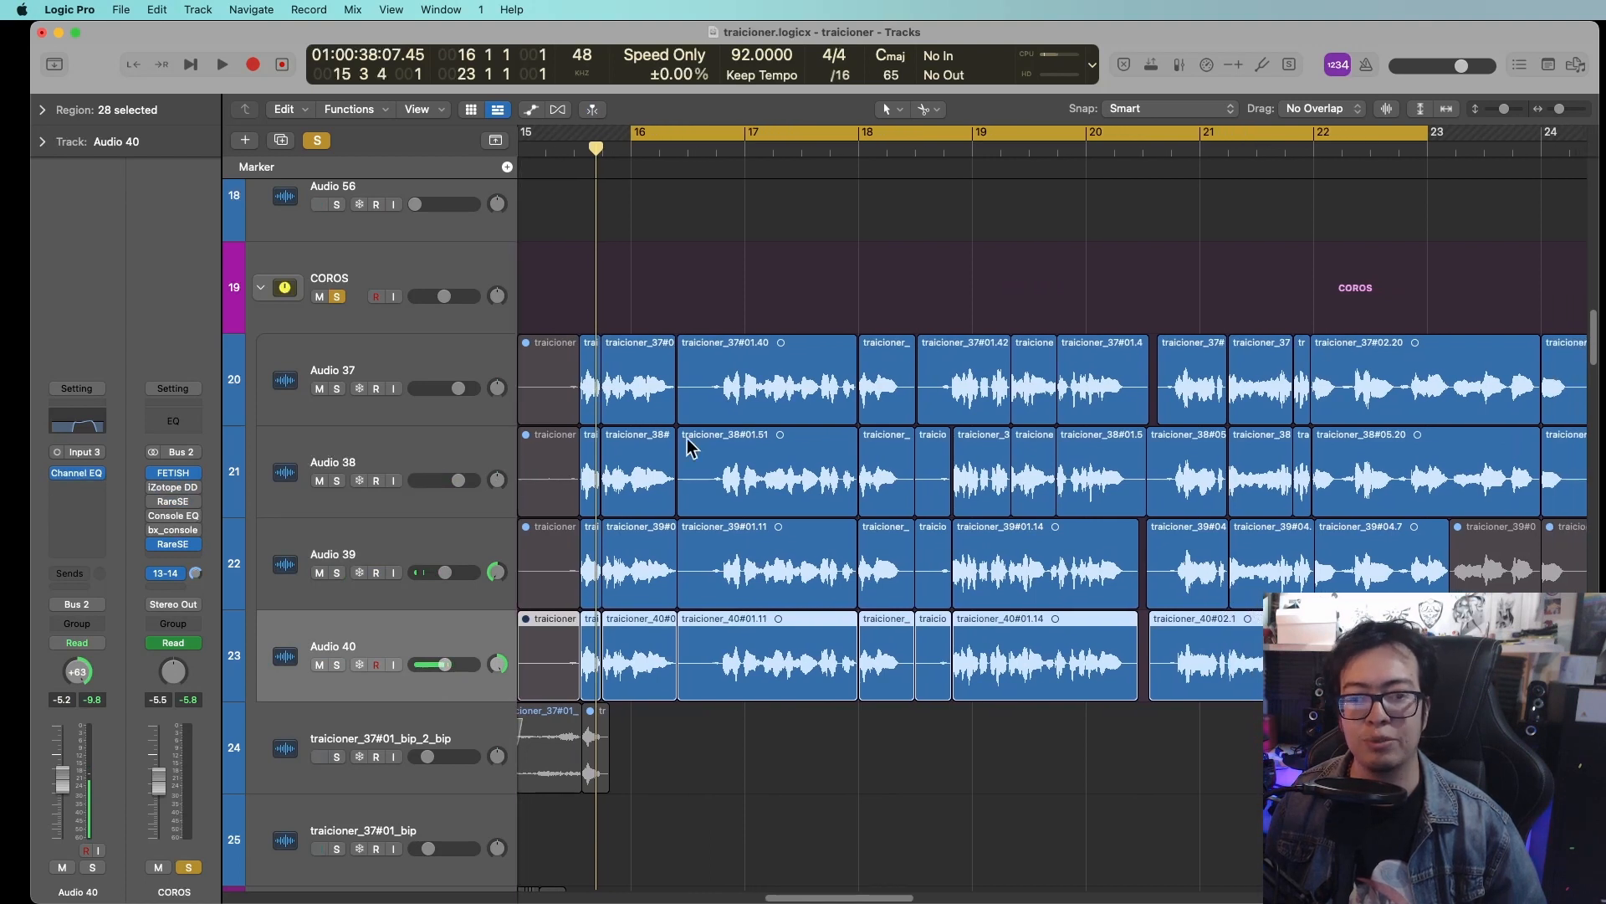
scroll(717, 474, "up", 2)
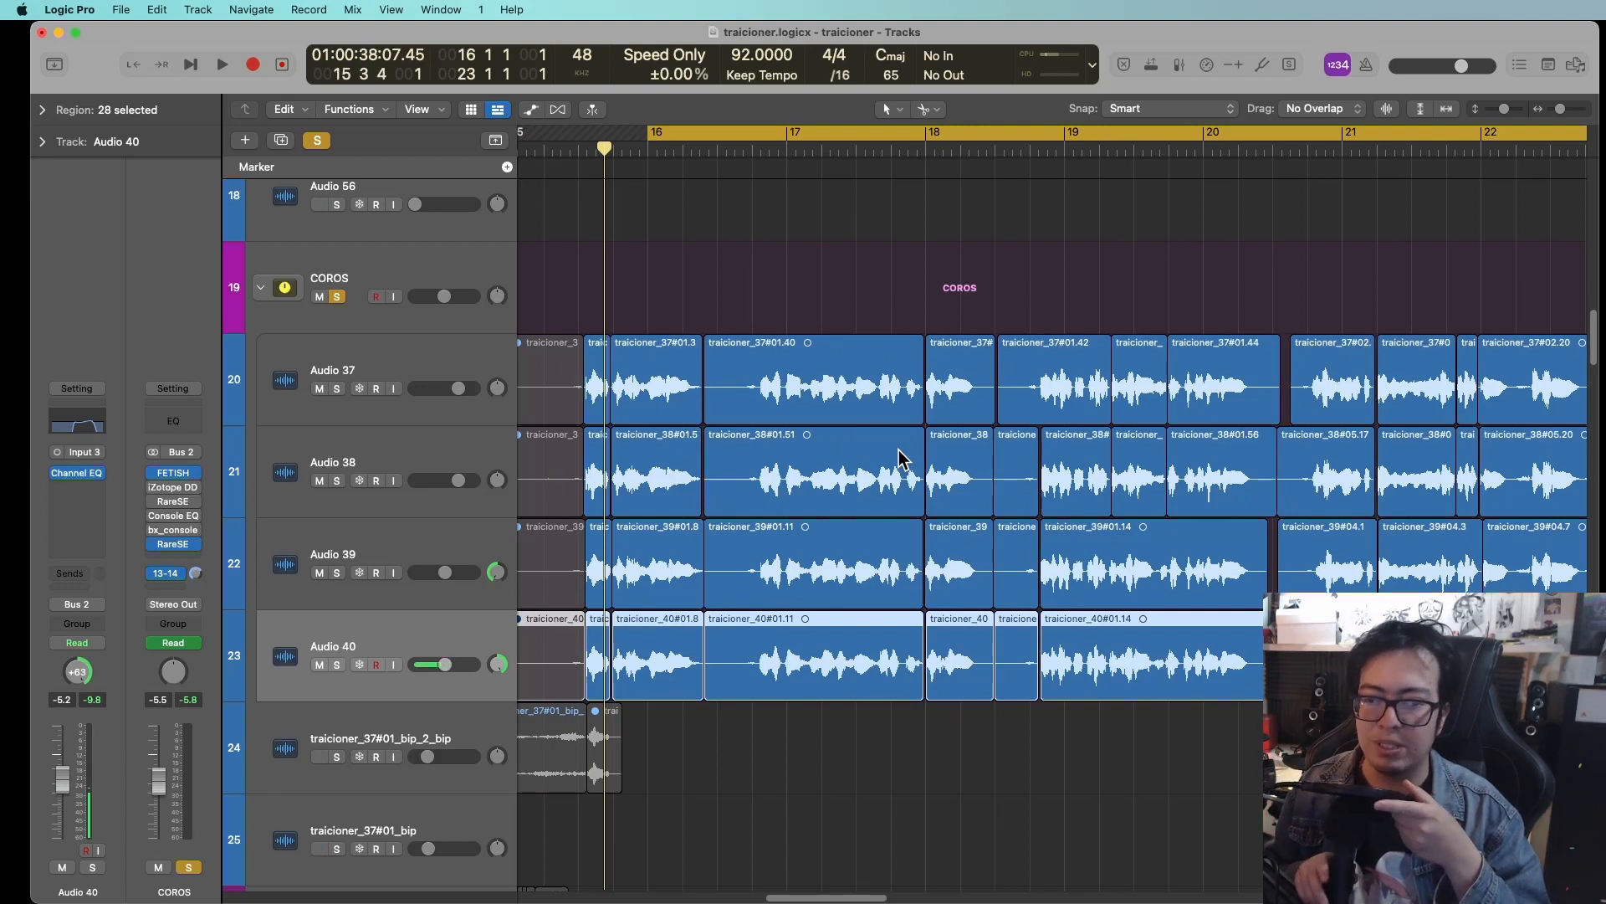
Select the Audio 37 to Audio 40 chorus takes in turn to compare their slices across the cycled bars
key("Up")
key("Up")
key("Up")
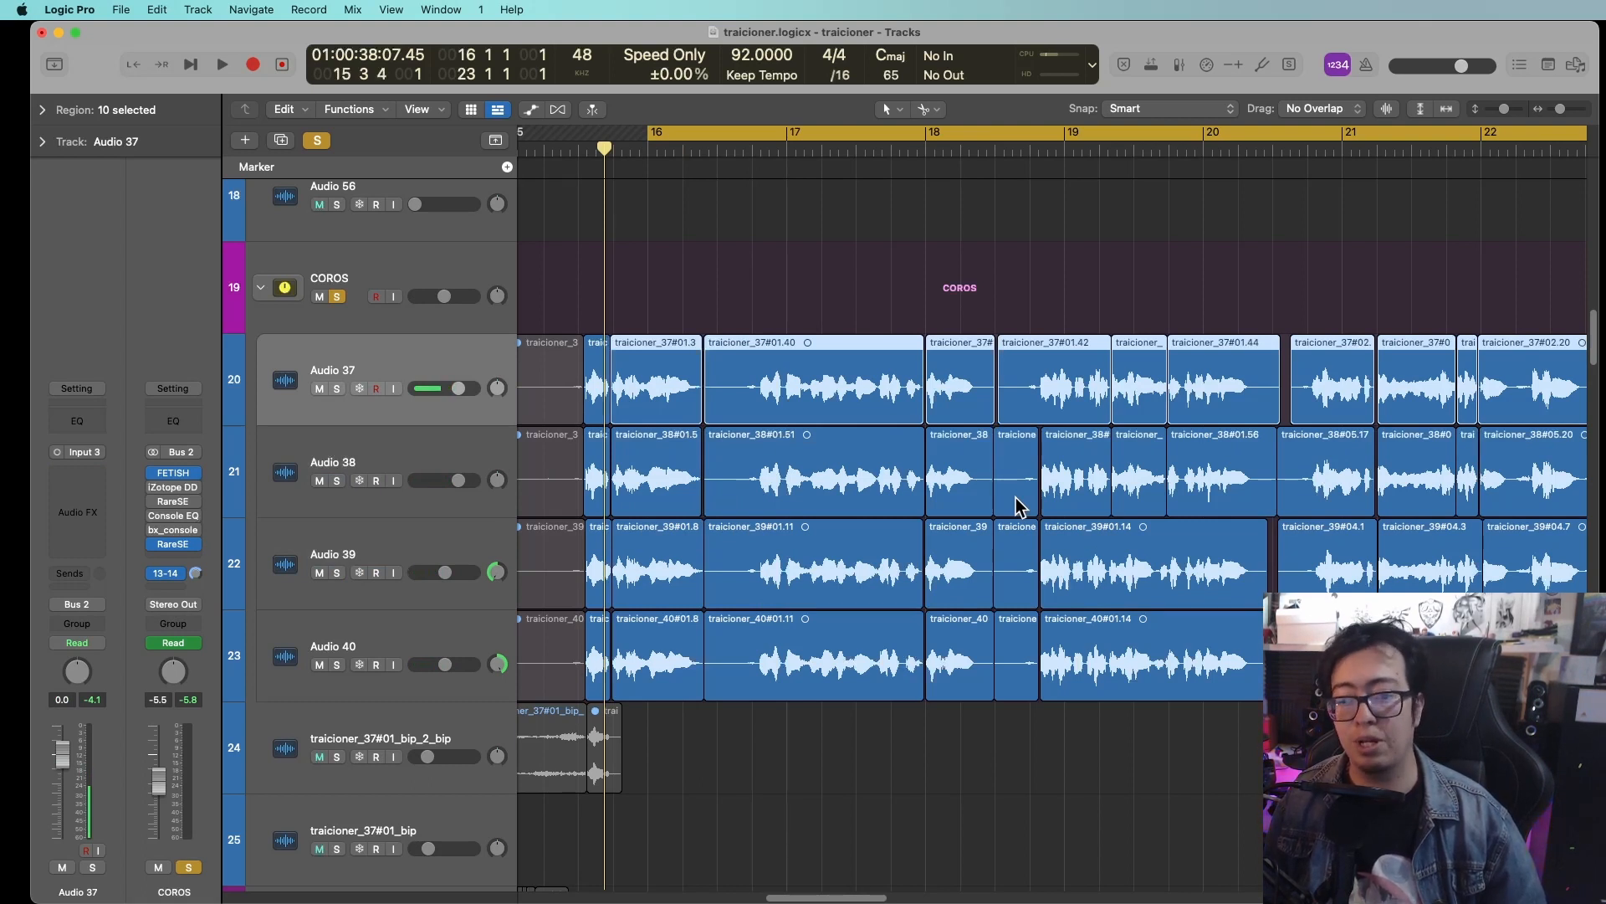
key("Up")
key("Down")
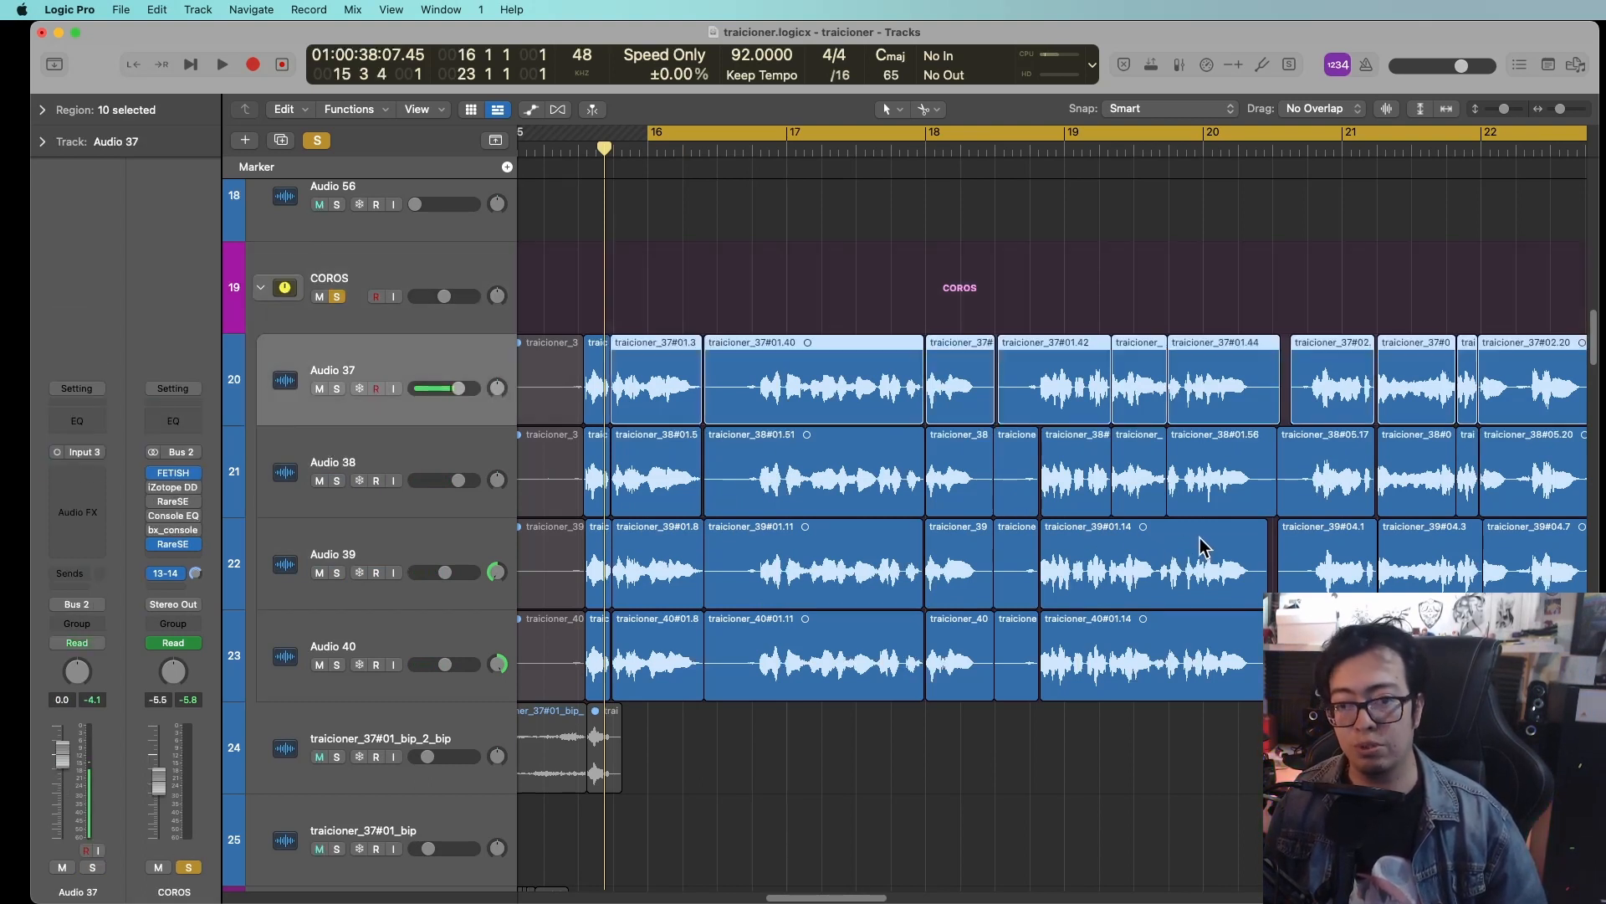
key("Down")
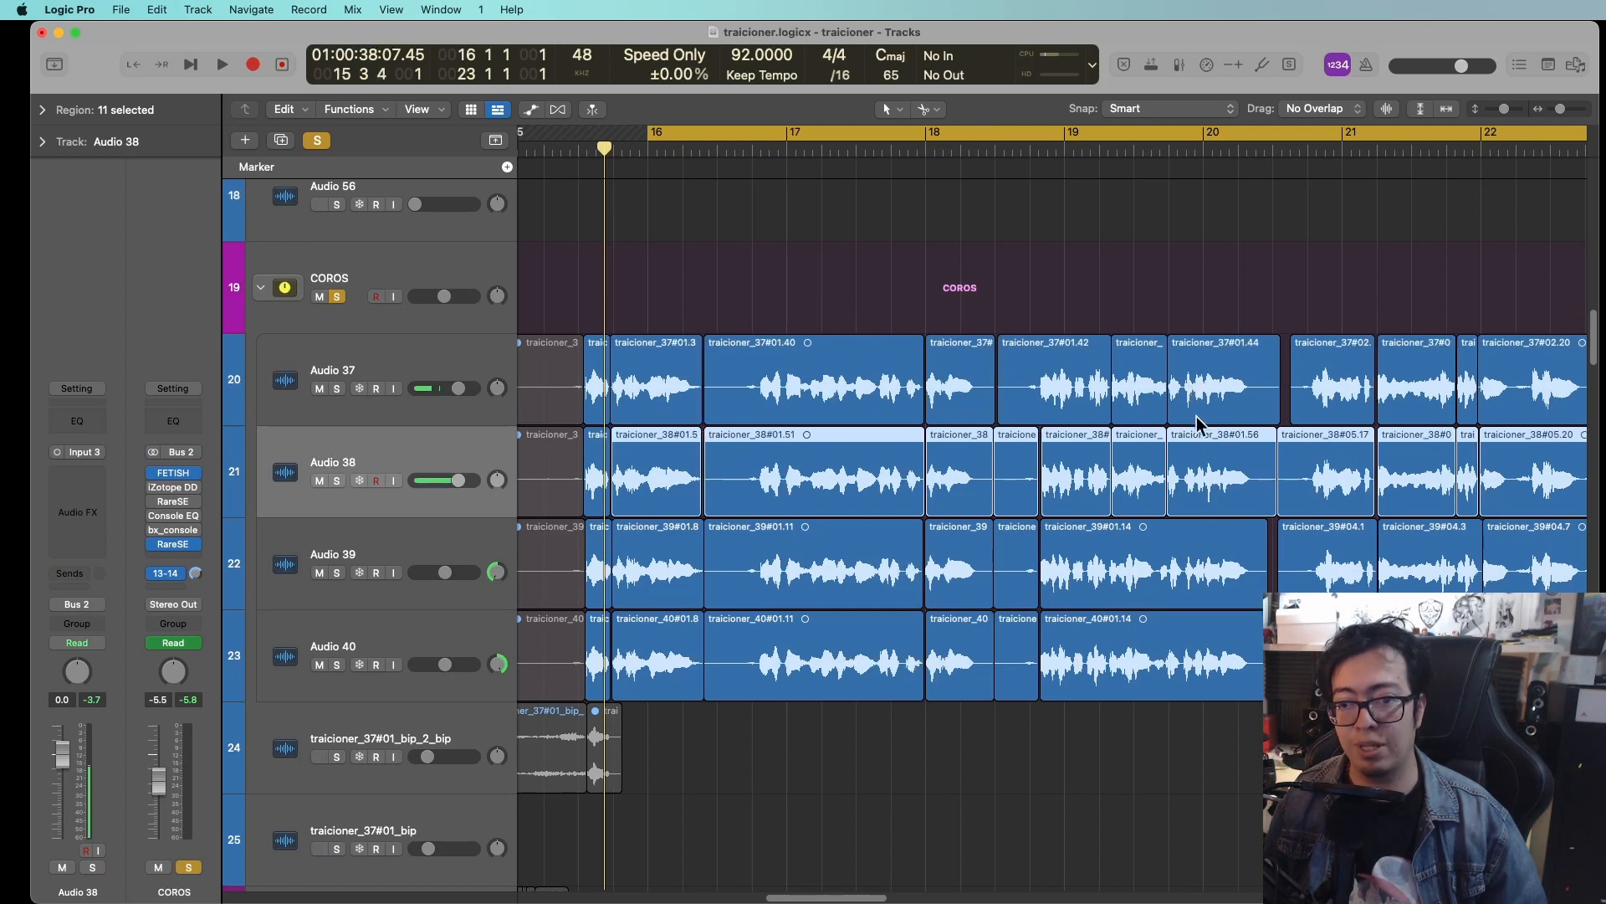
key("Down")
key("Down")
key("Up")
key("Down")
key("Up")
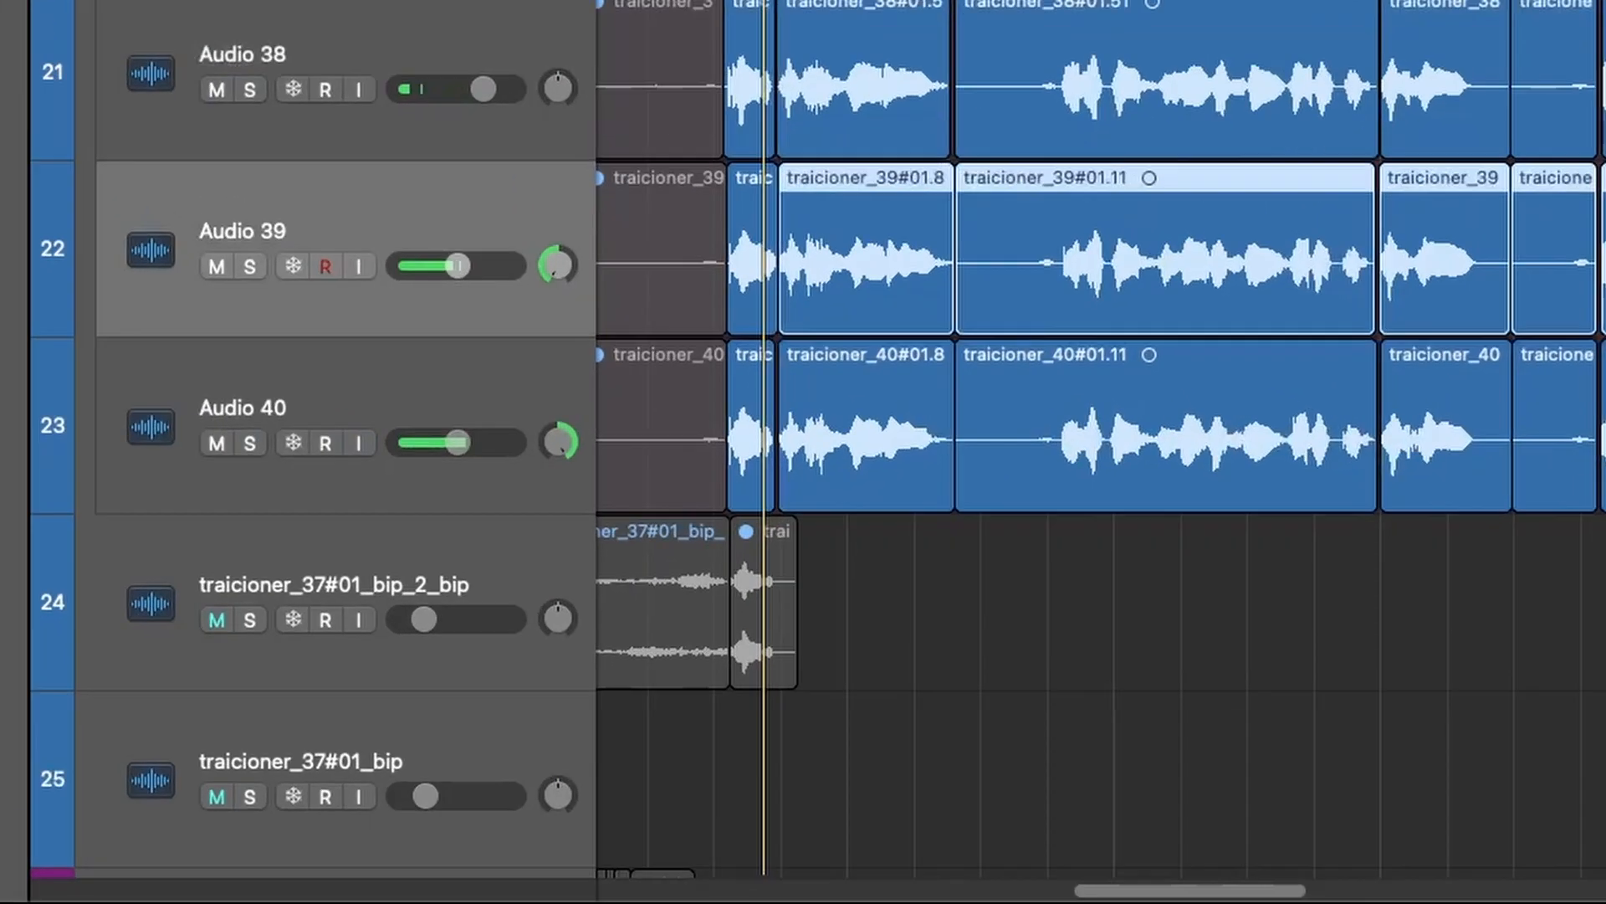
key("Down")
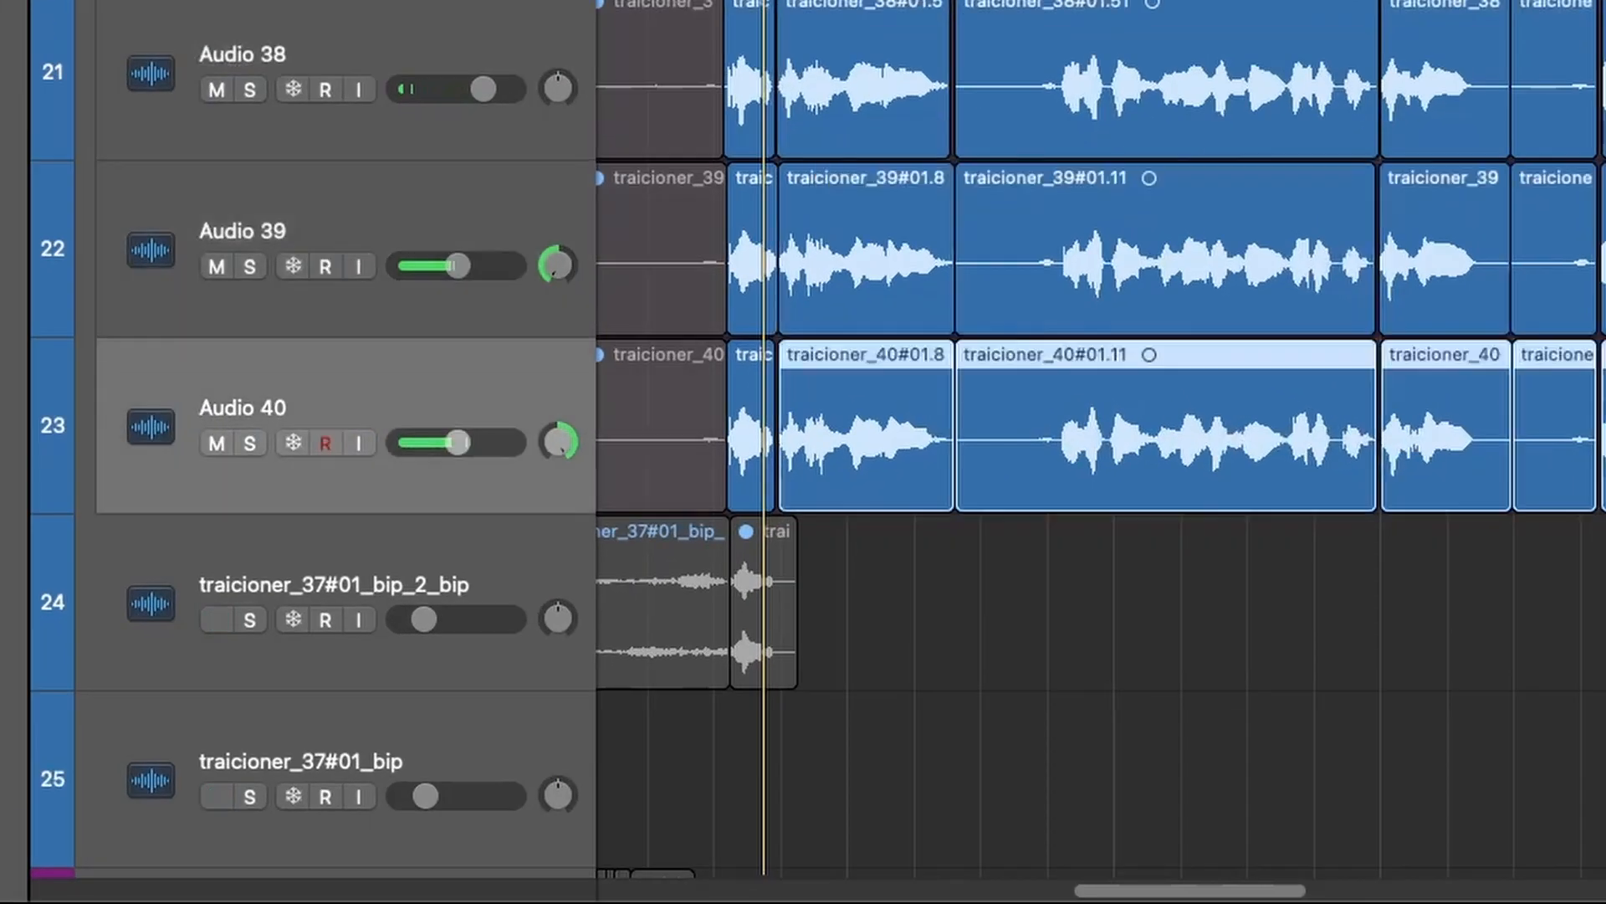
key("Up")
key("Up")
key("Up")
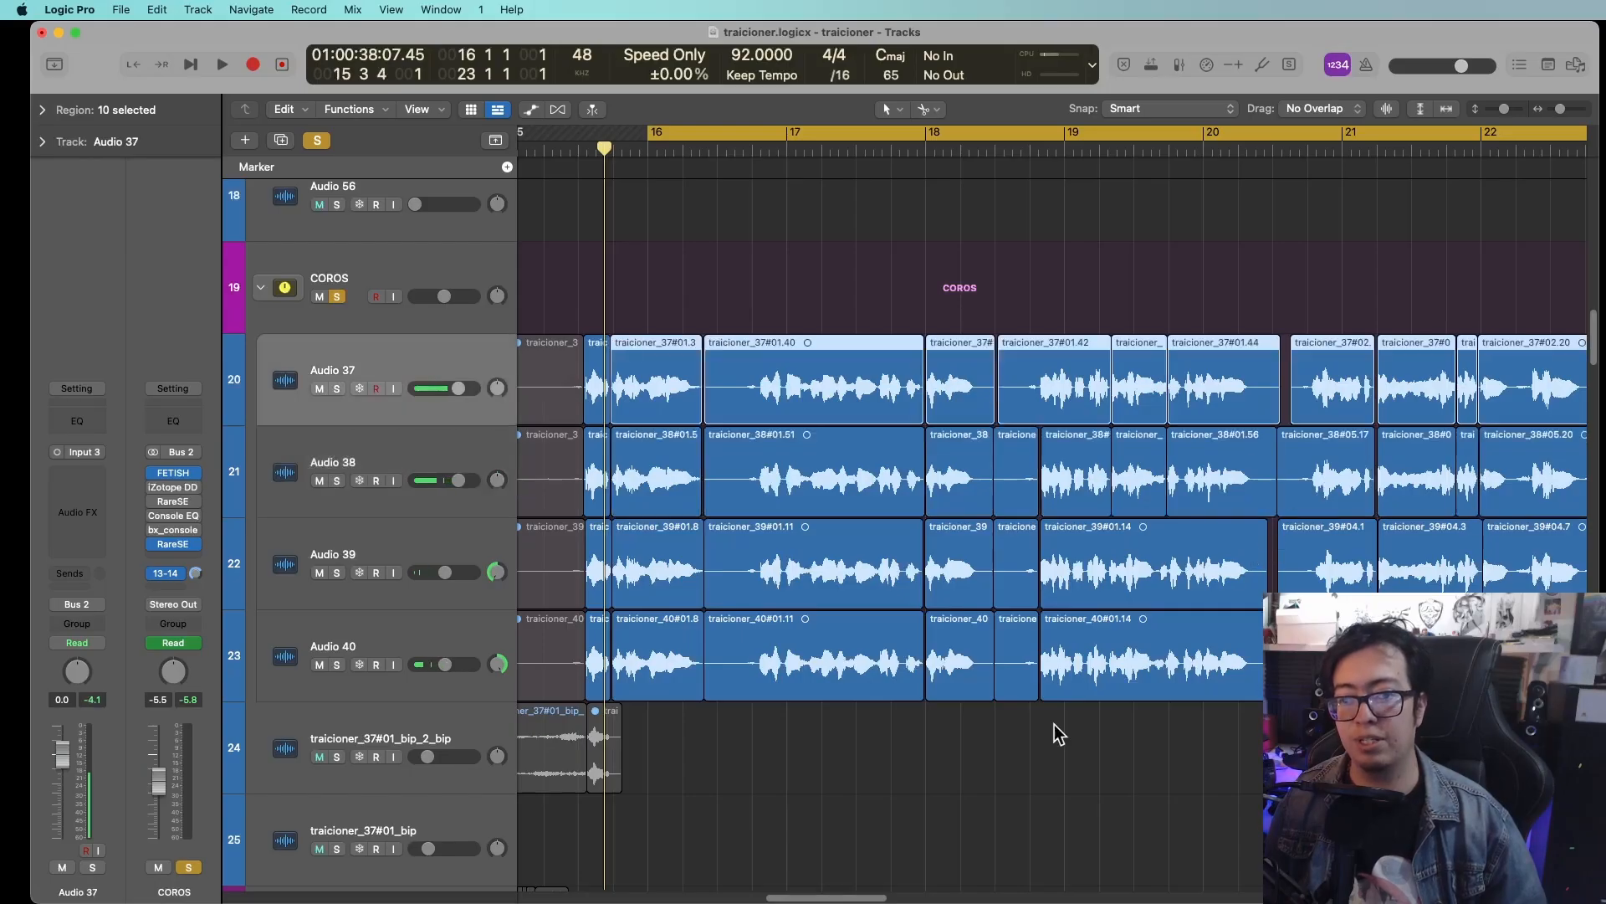
left_click_drag(1036, 266, 939, 502)
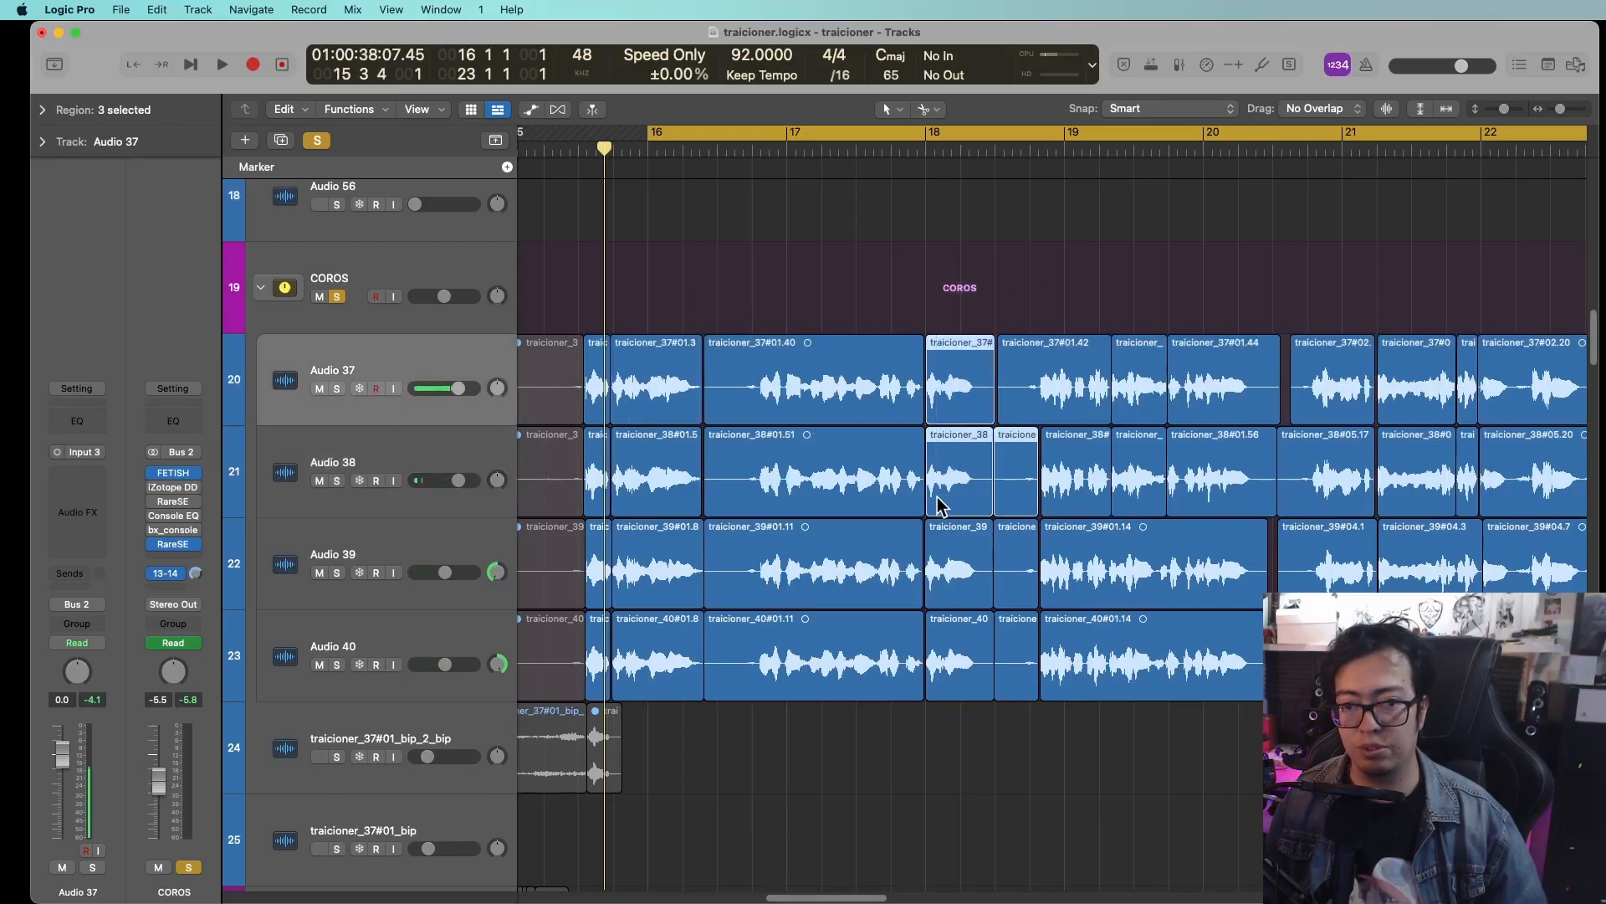
key("Down")
key("Down")
key("Down")
key("Up")
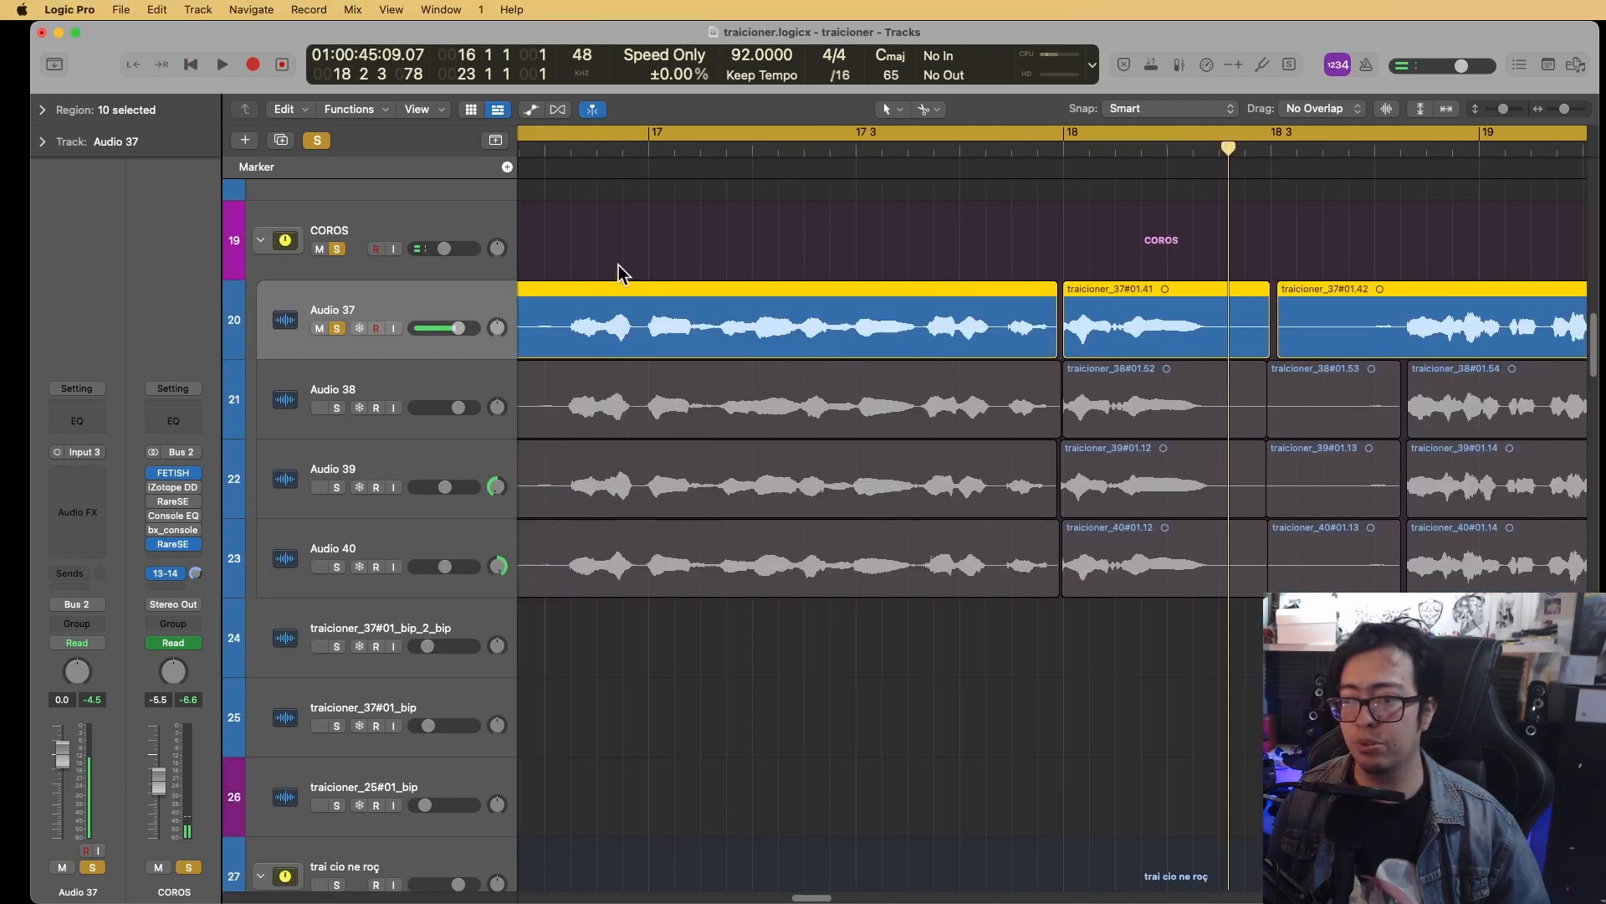
Play the soloed Audio 37 chorus take, add Audio 38 to the solo and play both from bar 16
key("space")
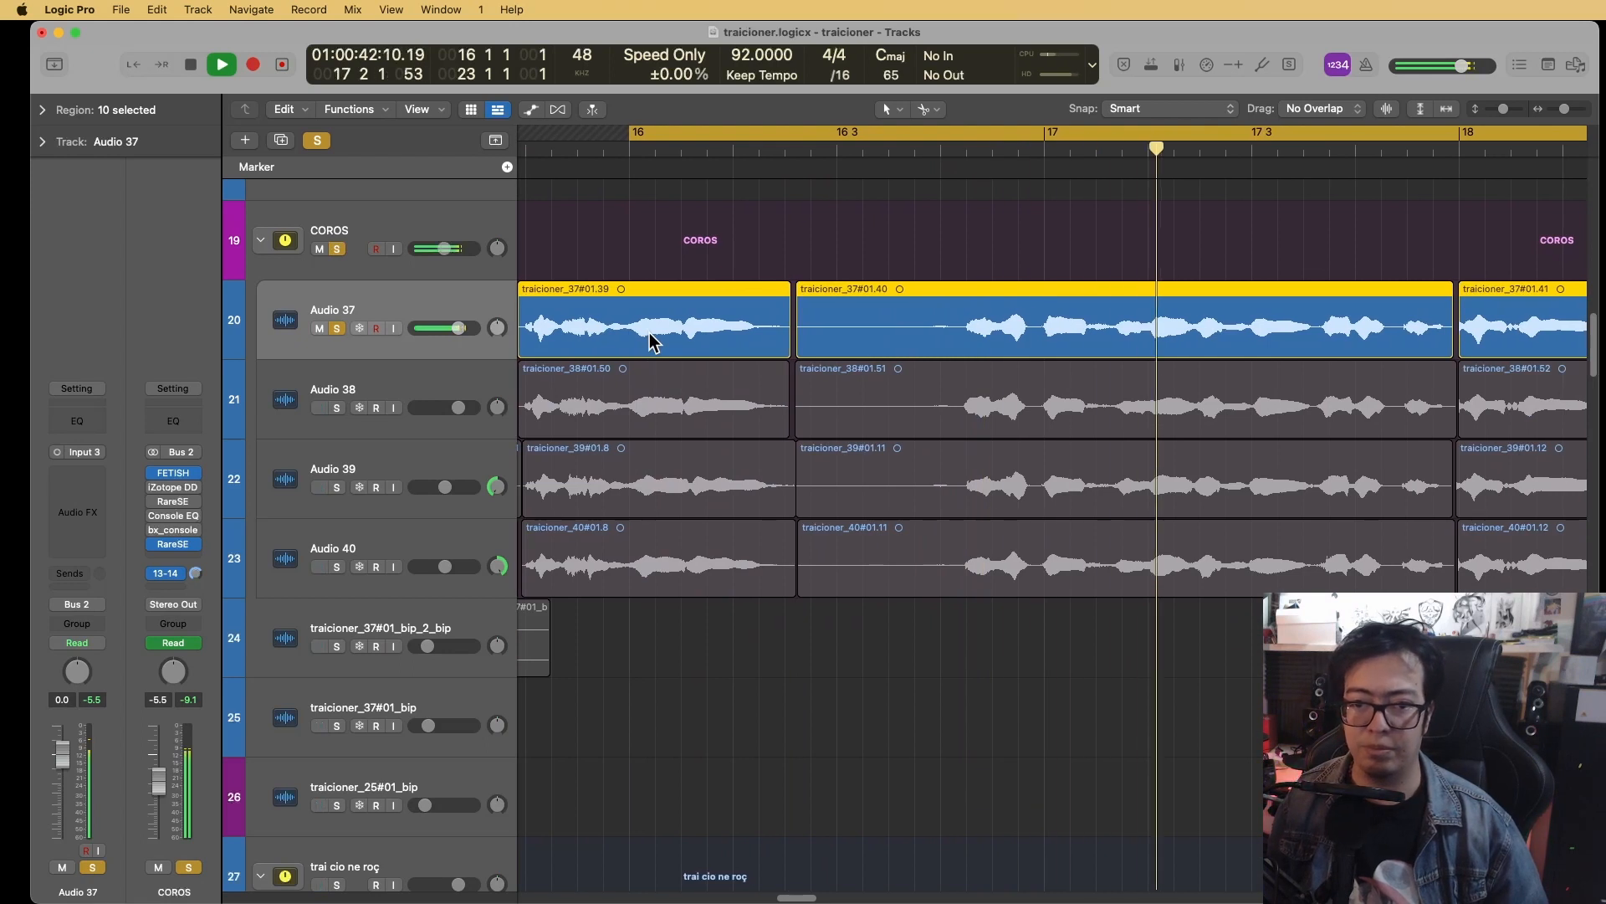
key("space")
key("Down")
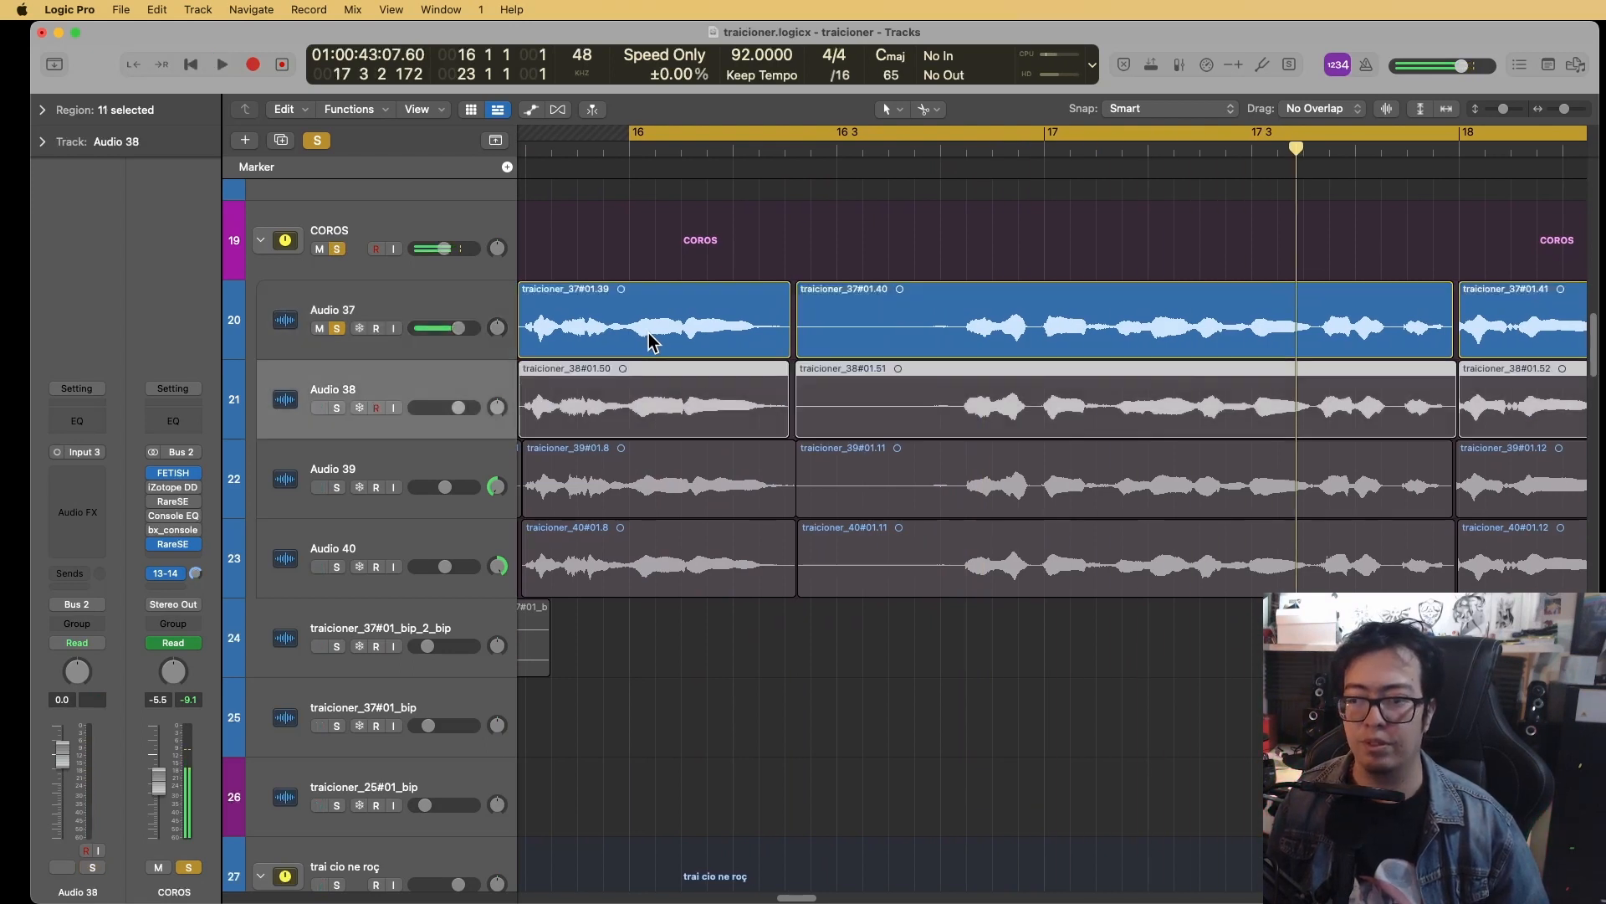
key("s")
key("shift+space")
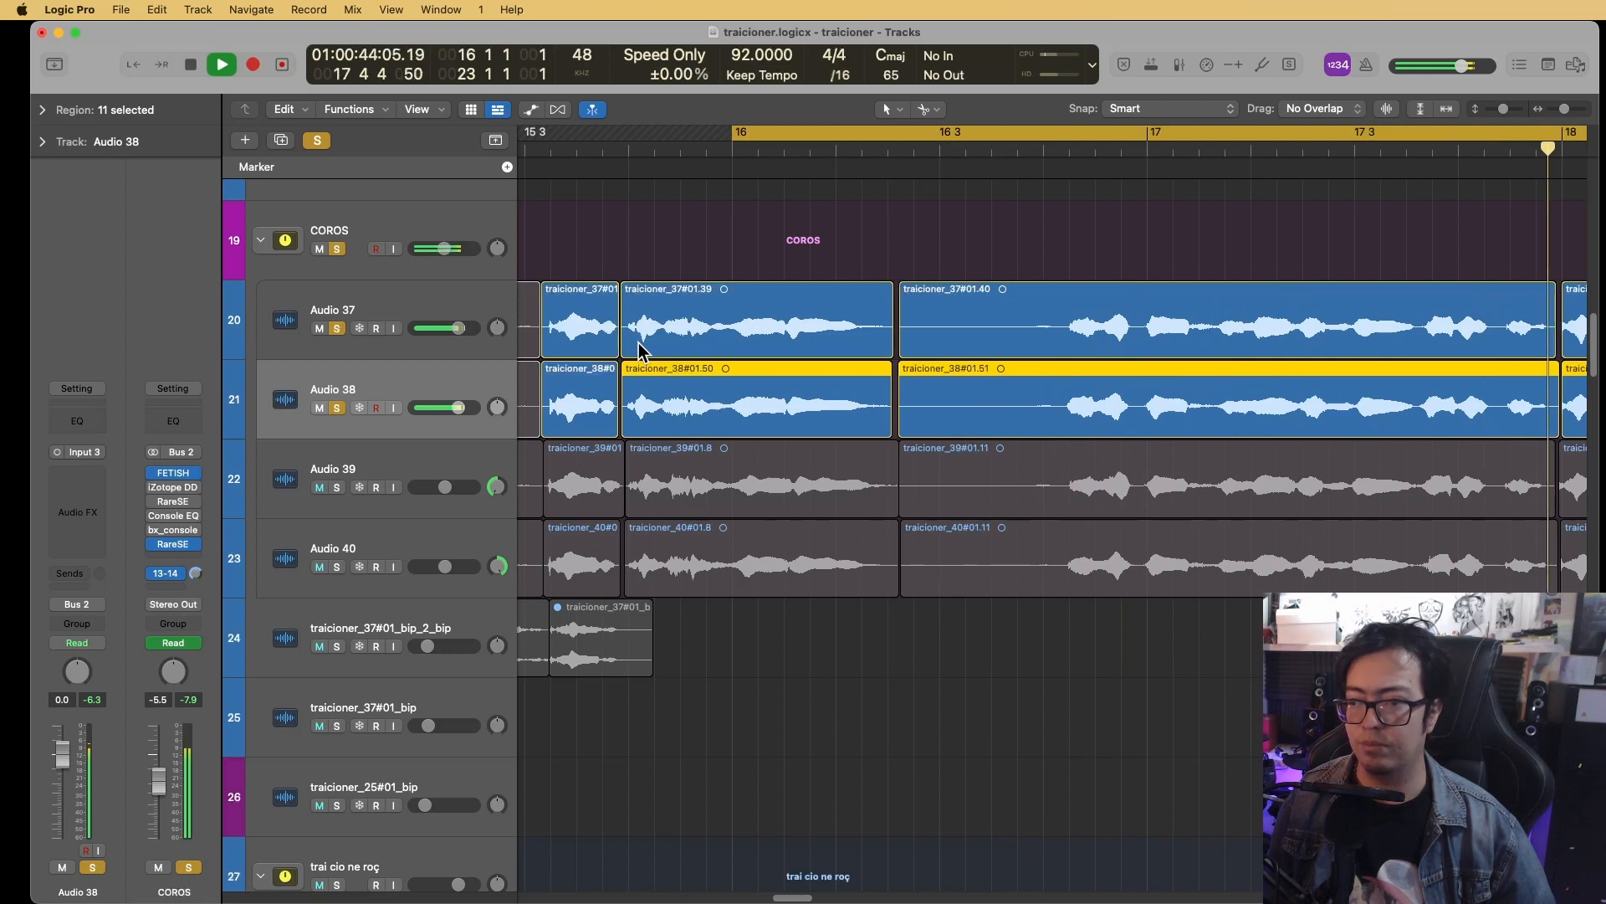
key("space")
Solo Audio 39 in place of Audio 37 and 38, play it, and add Audio 40 to the solo for comparison
key("Down")
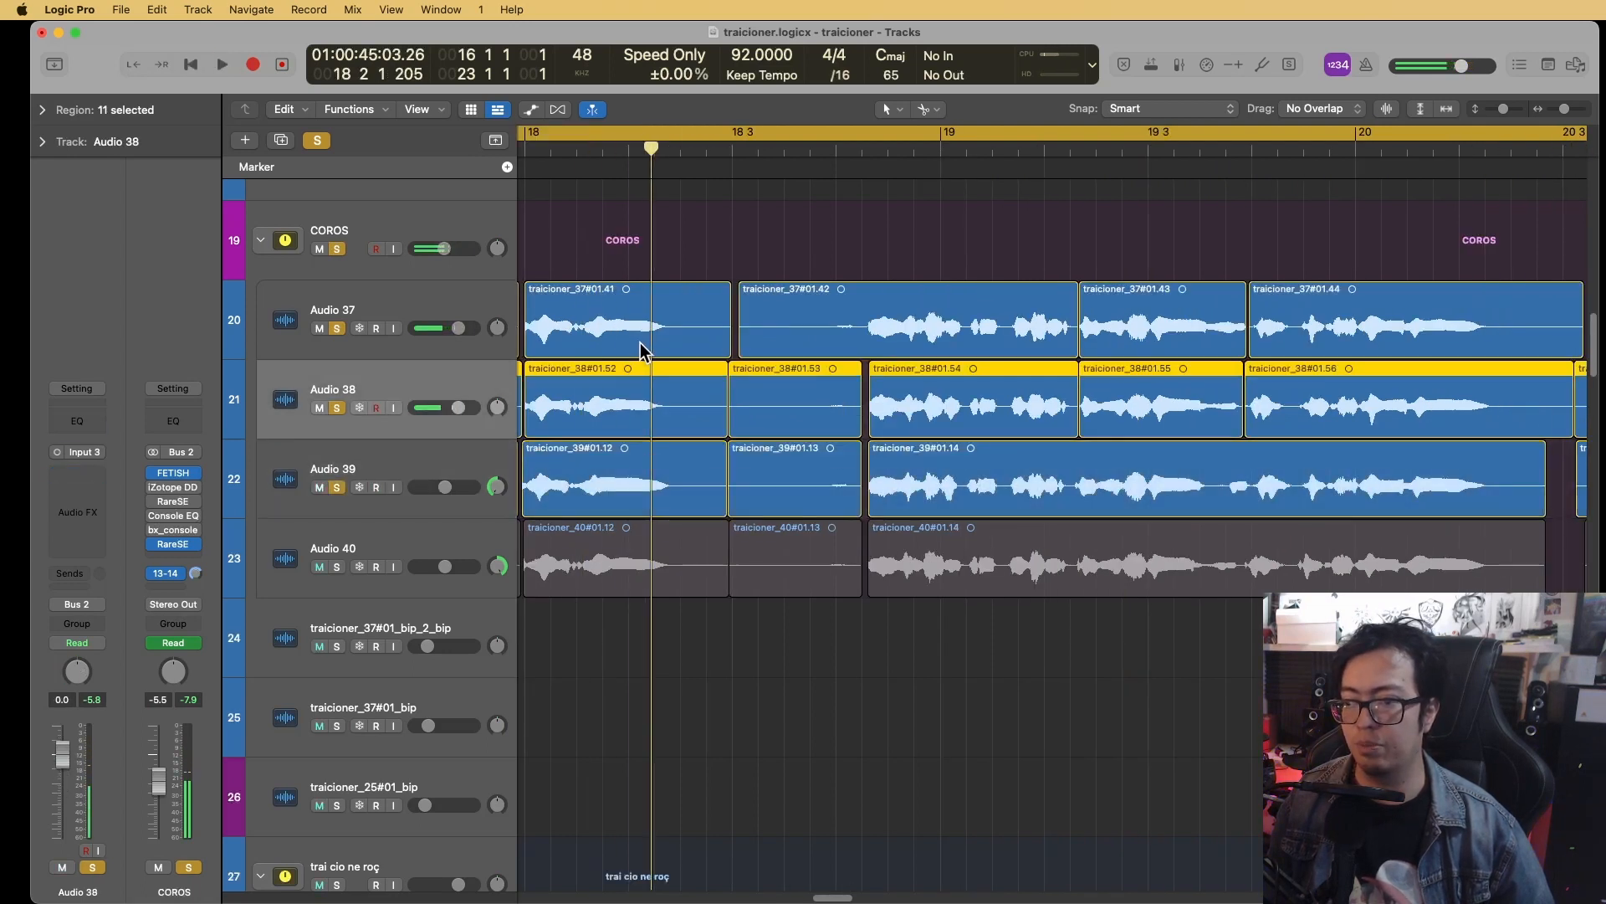
key("Down")
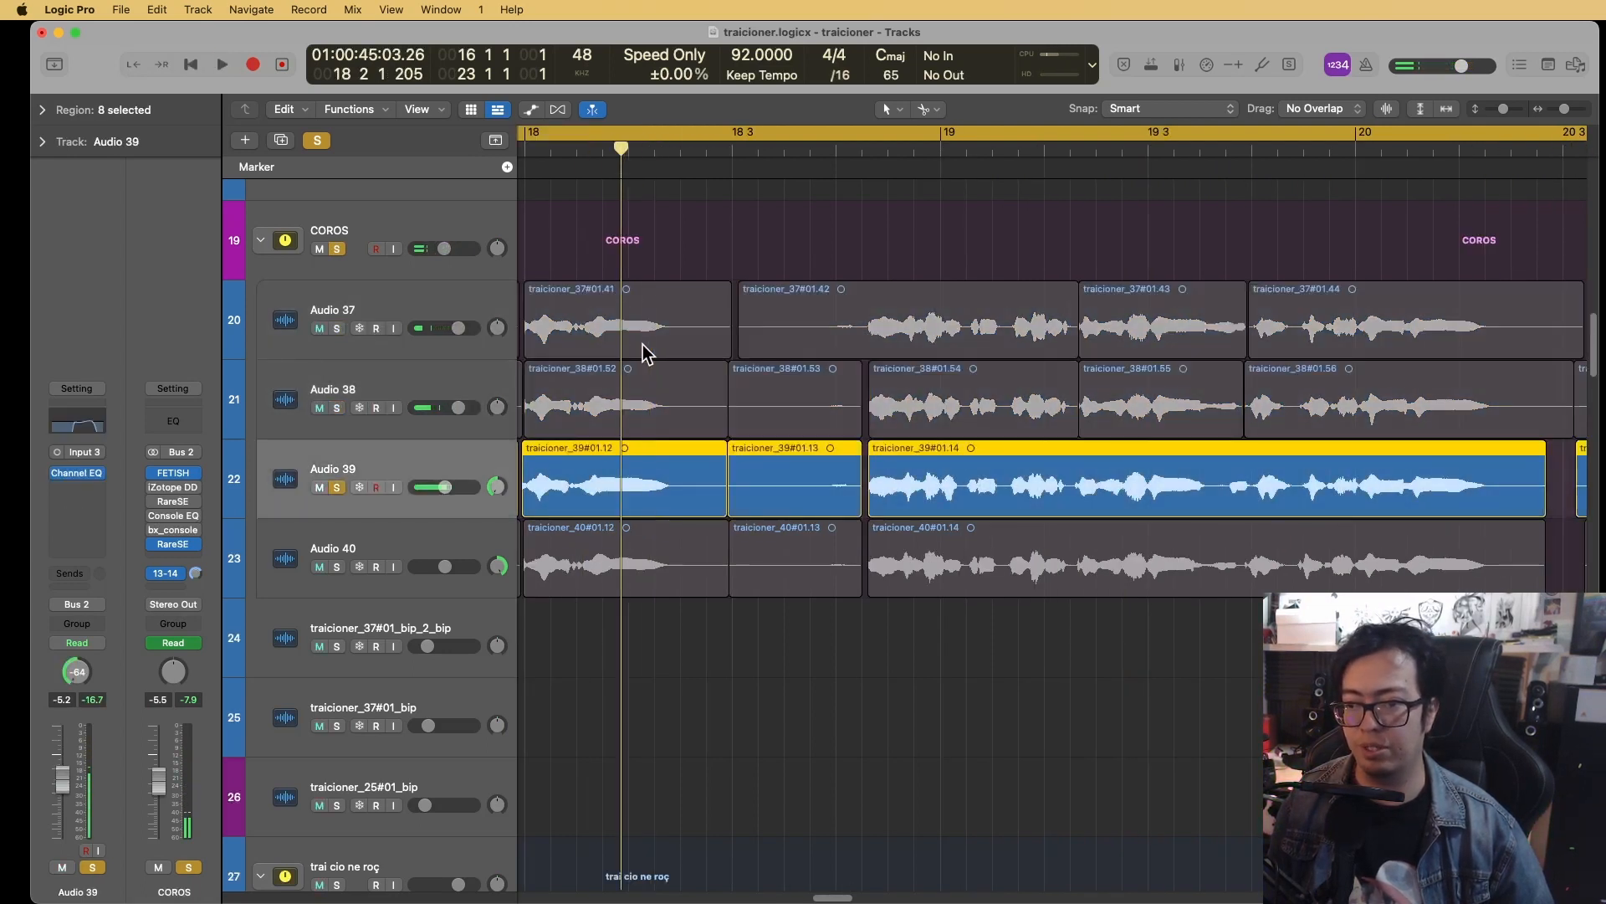
key("space")
key("space")
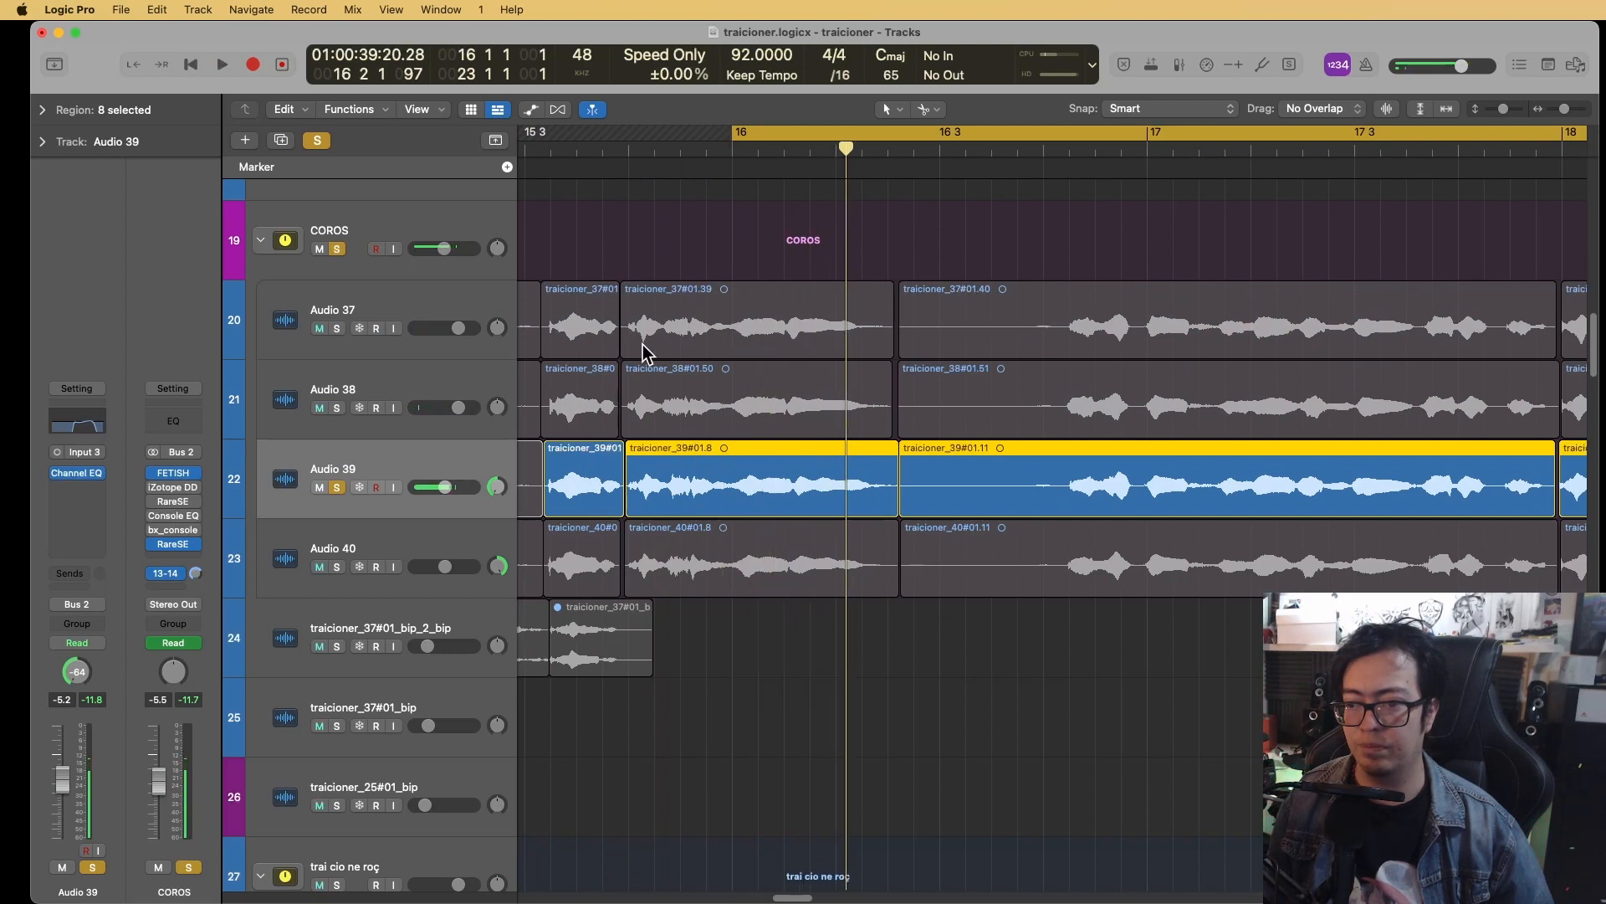
key("Down")
key("space")
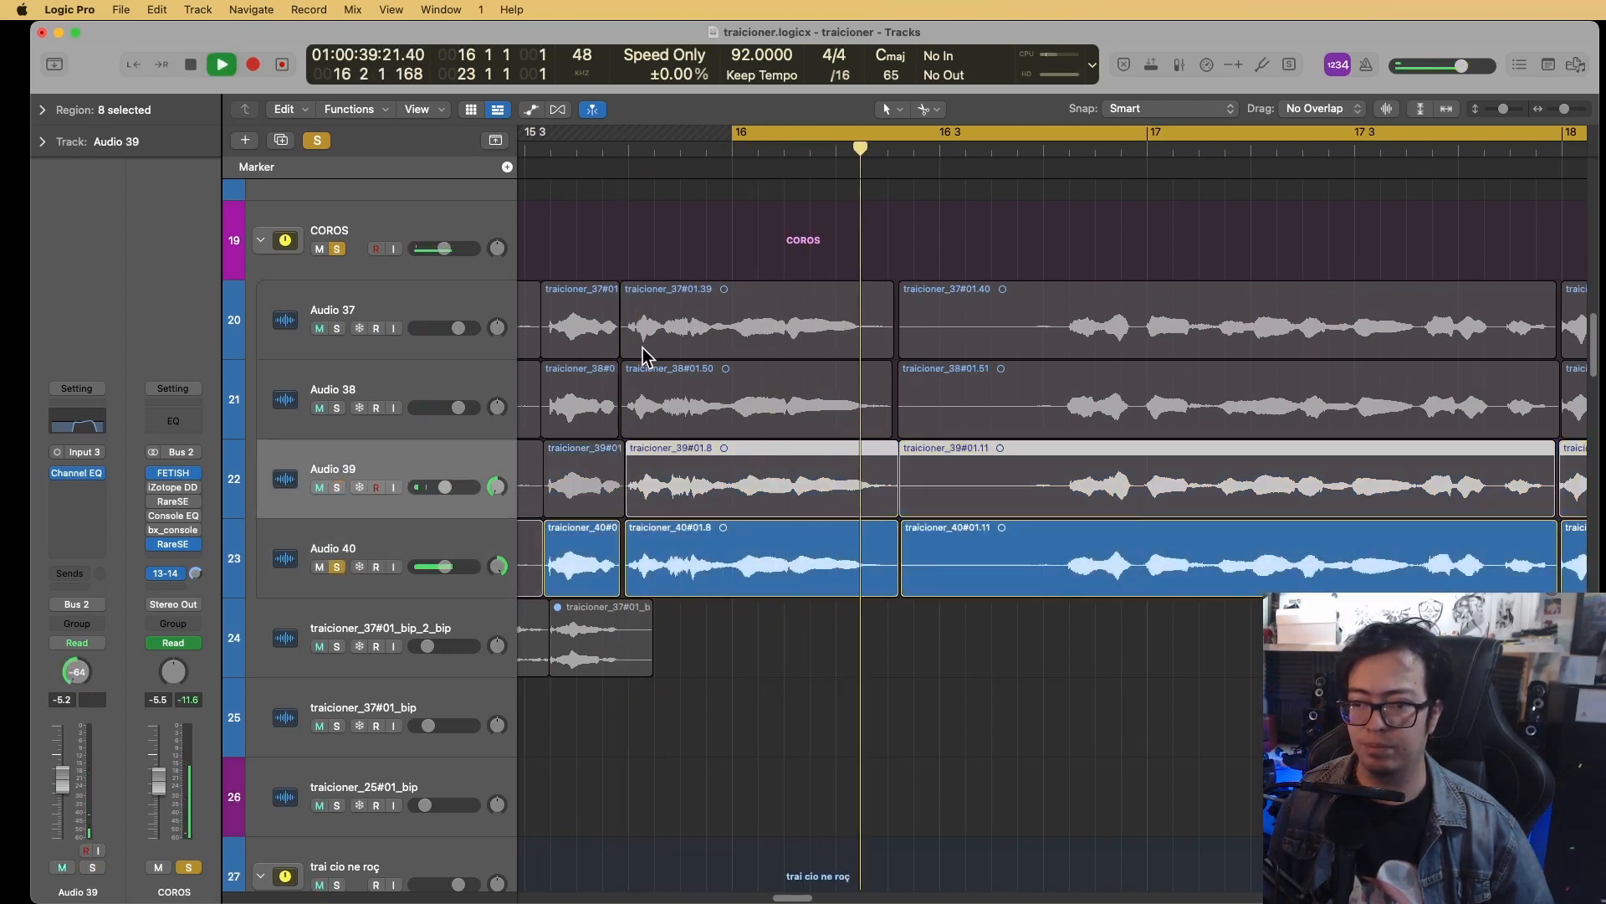
key("space")
key("shift+Up")
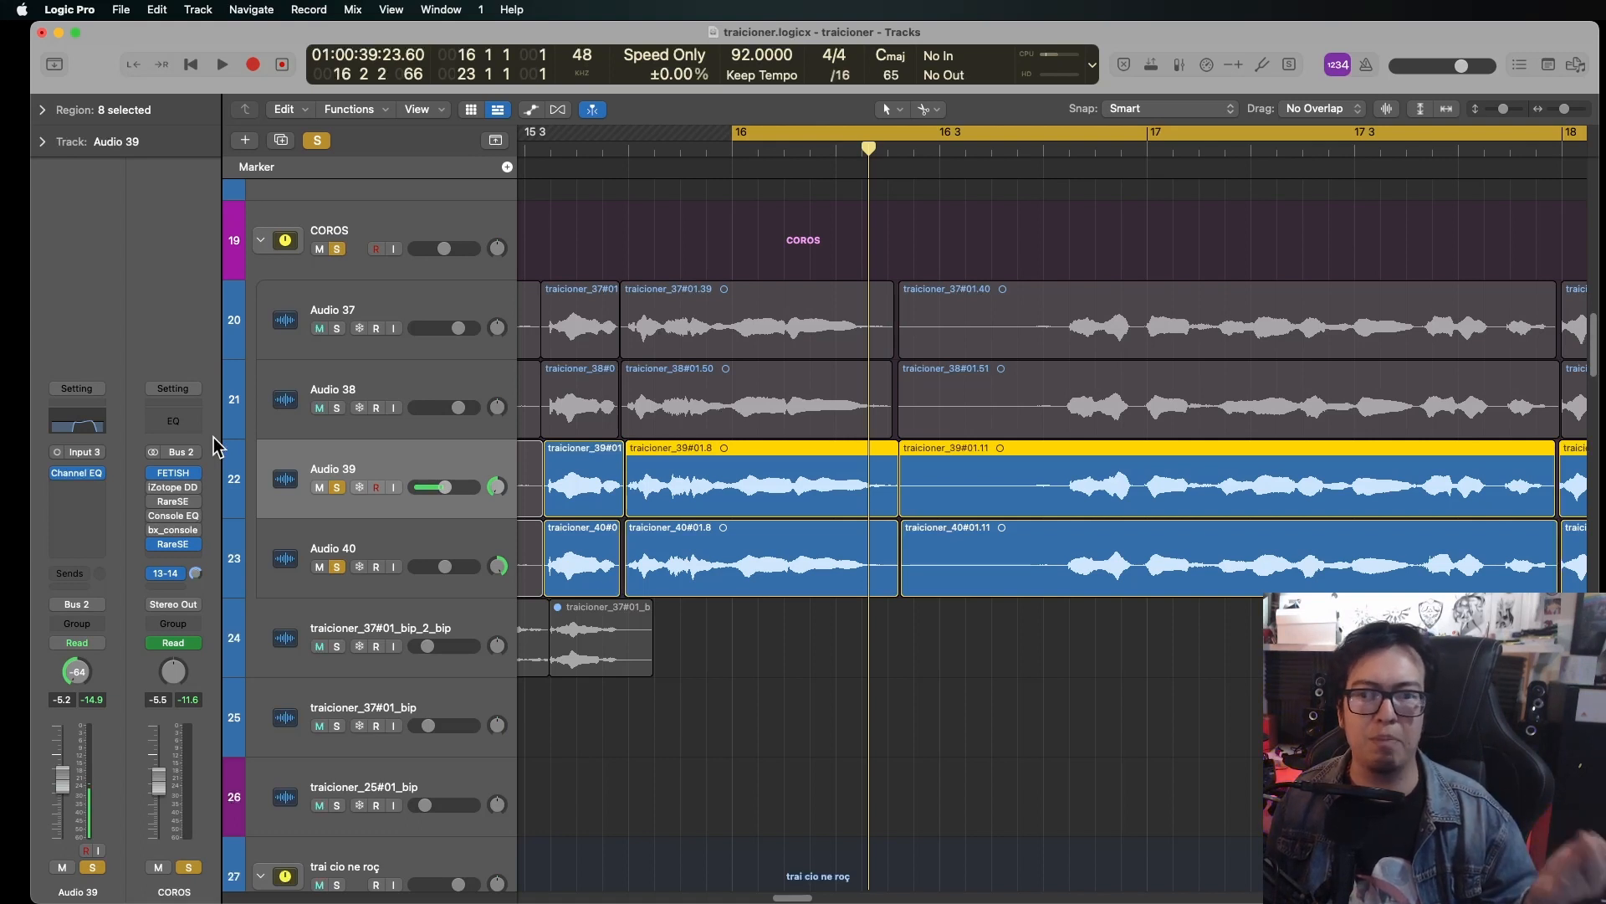
Play the panned Audio 39 and Audio 40 doubles from bar 16, soloing Audio 37 and Audio 38 in turn during playback
key("Up")
key("Up")
key("Down")
key("Up")
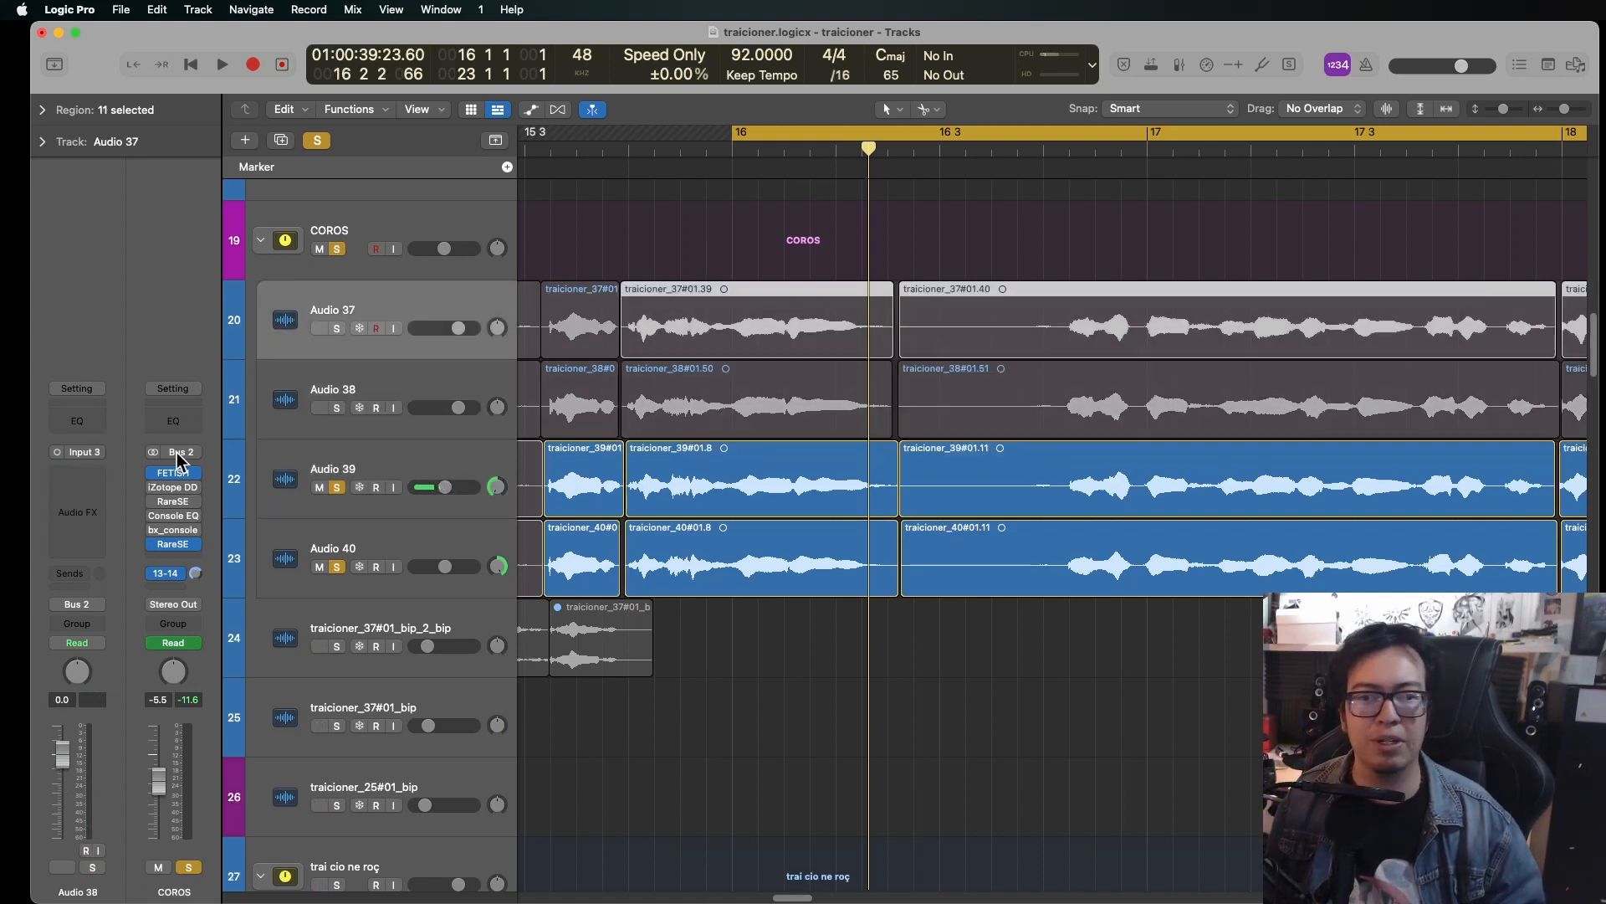
left_click(778, 499)
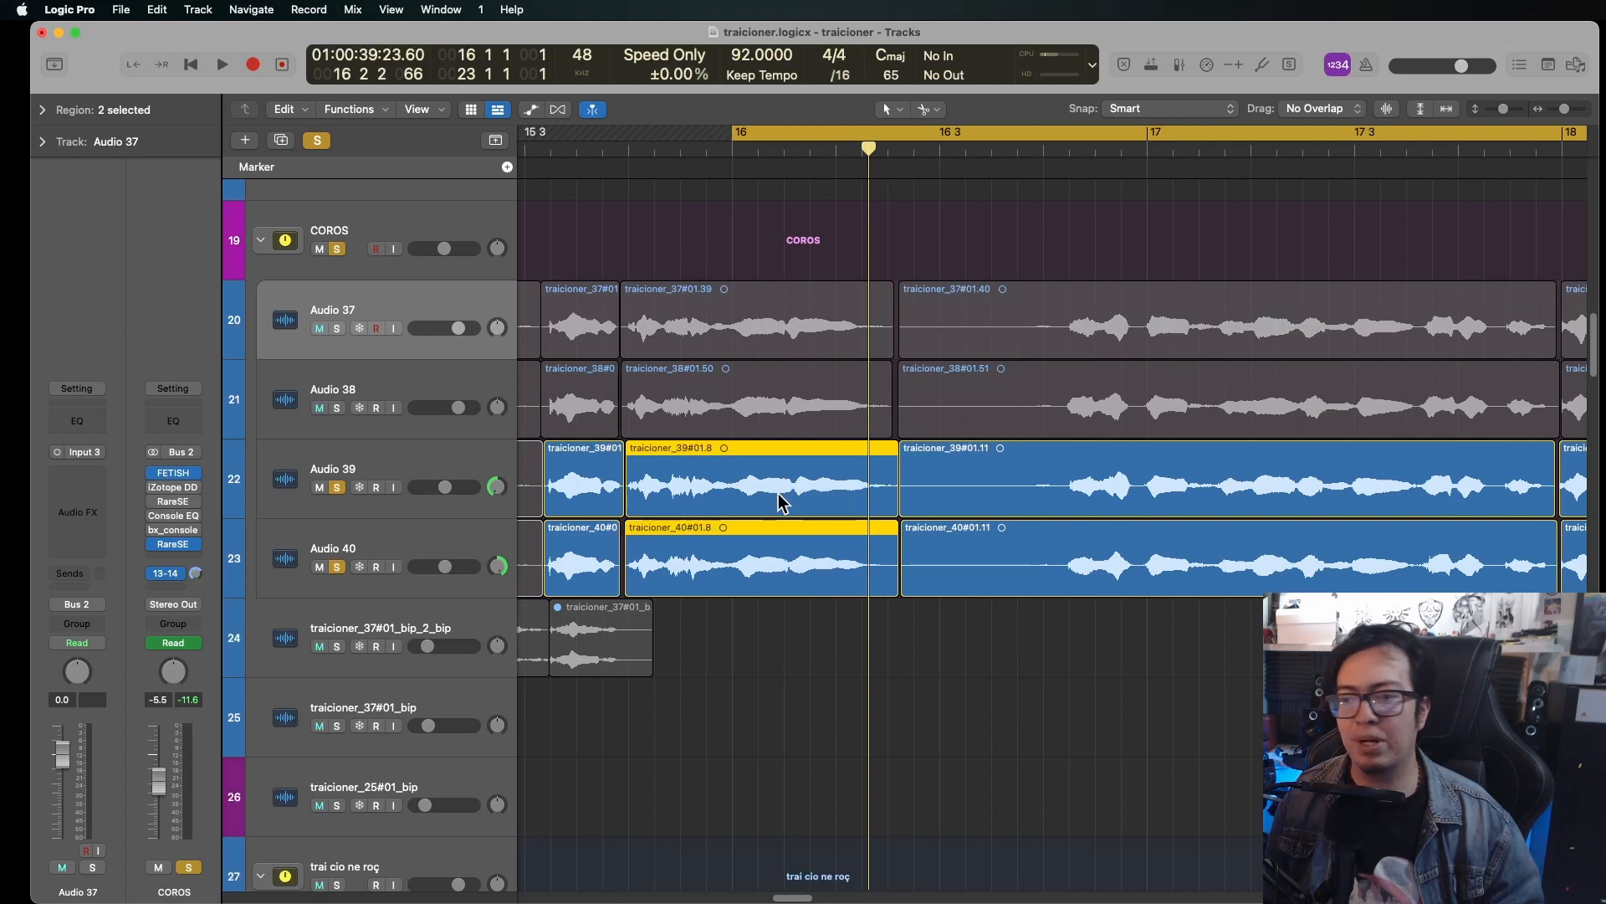
key("shift+Return")
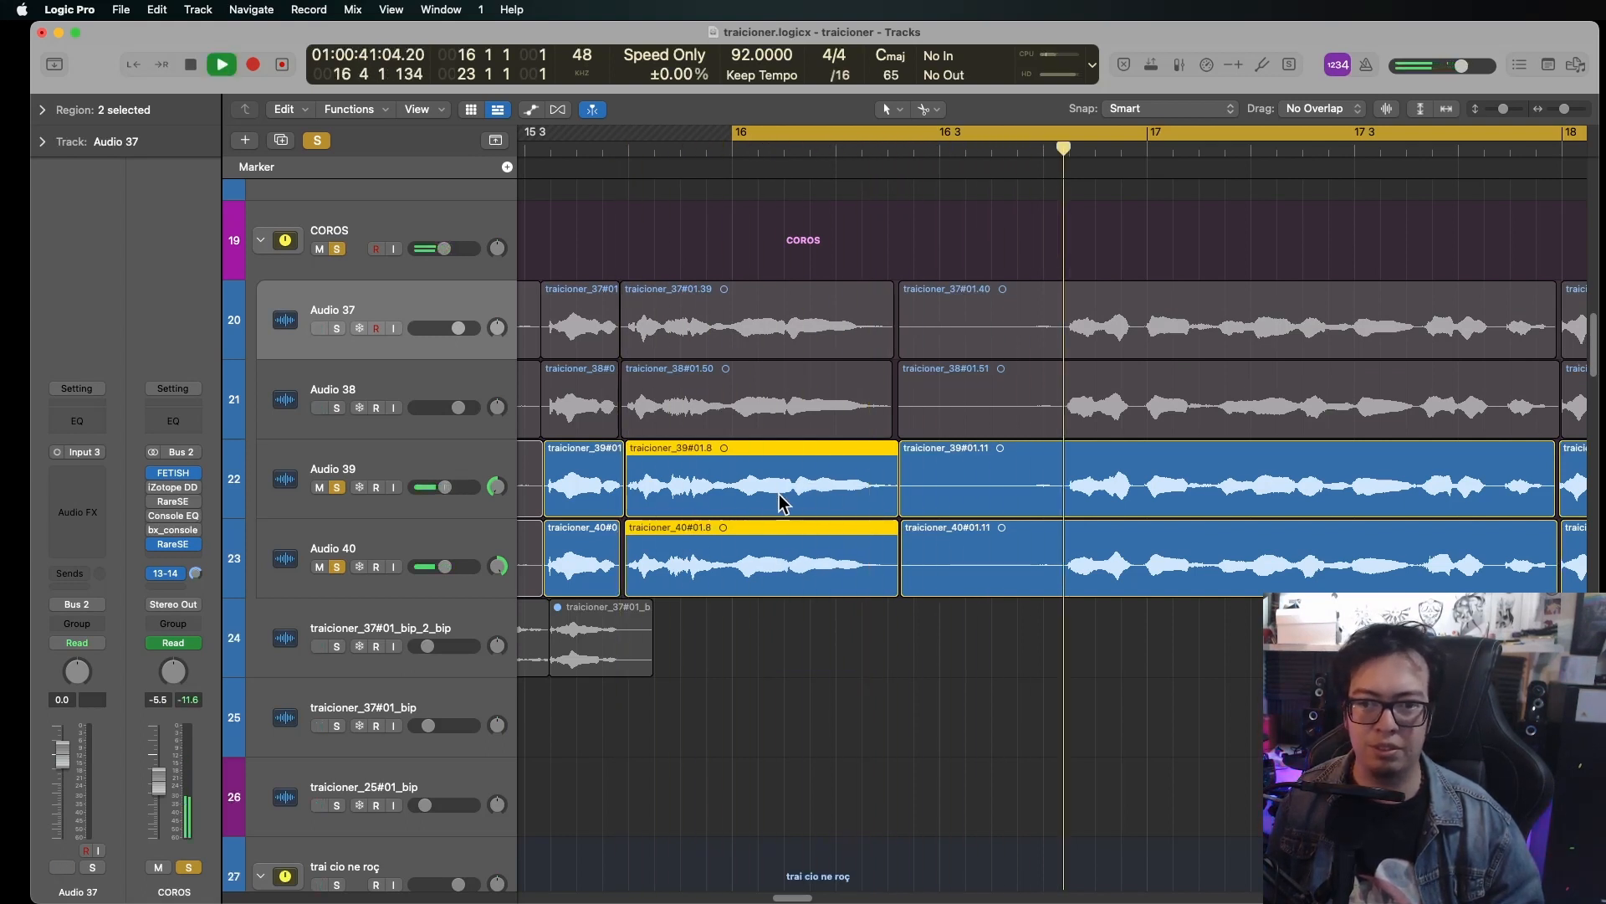
key("s")
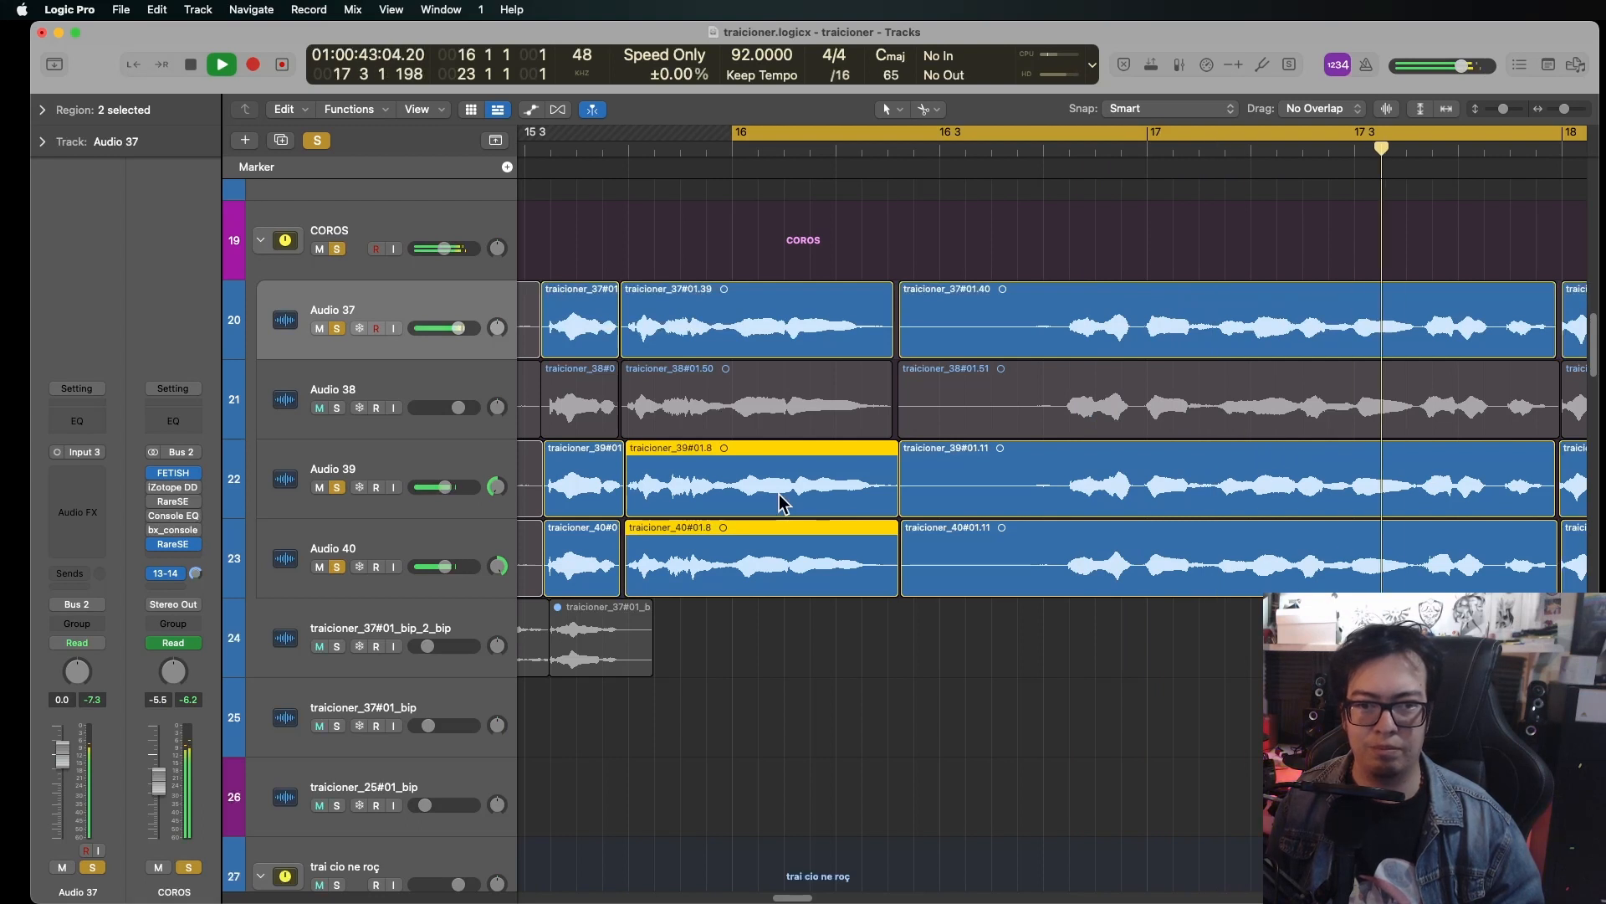
key("Down")
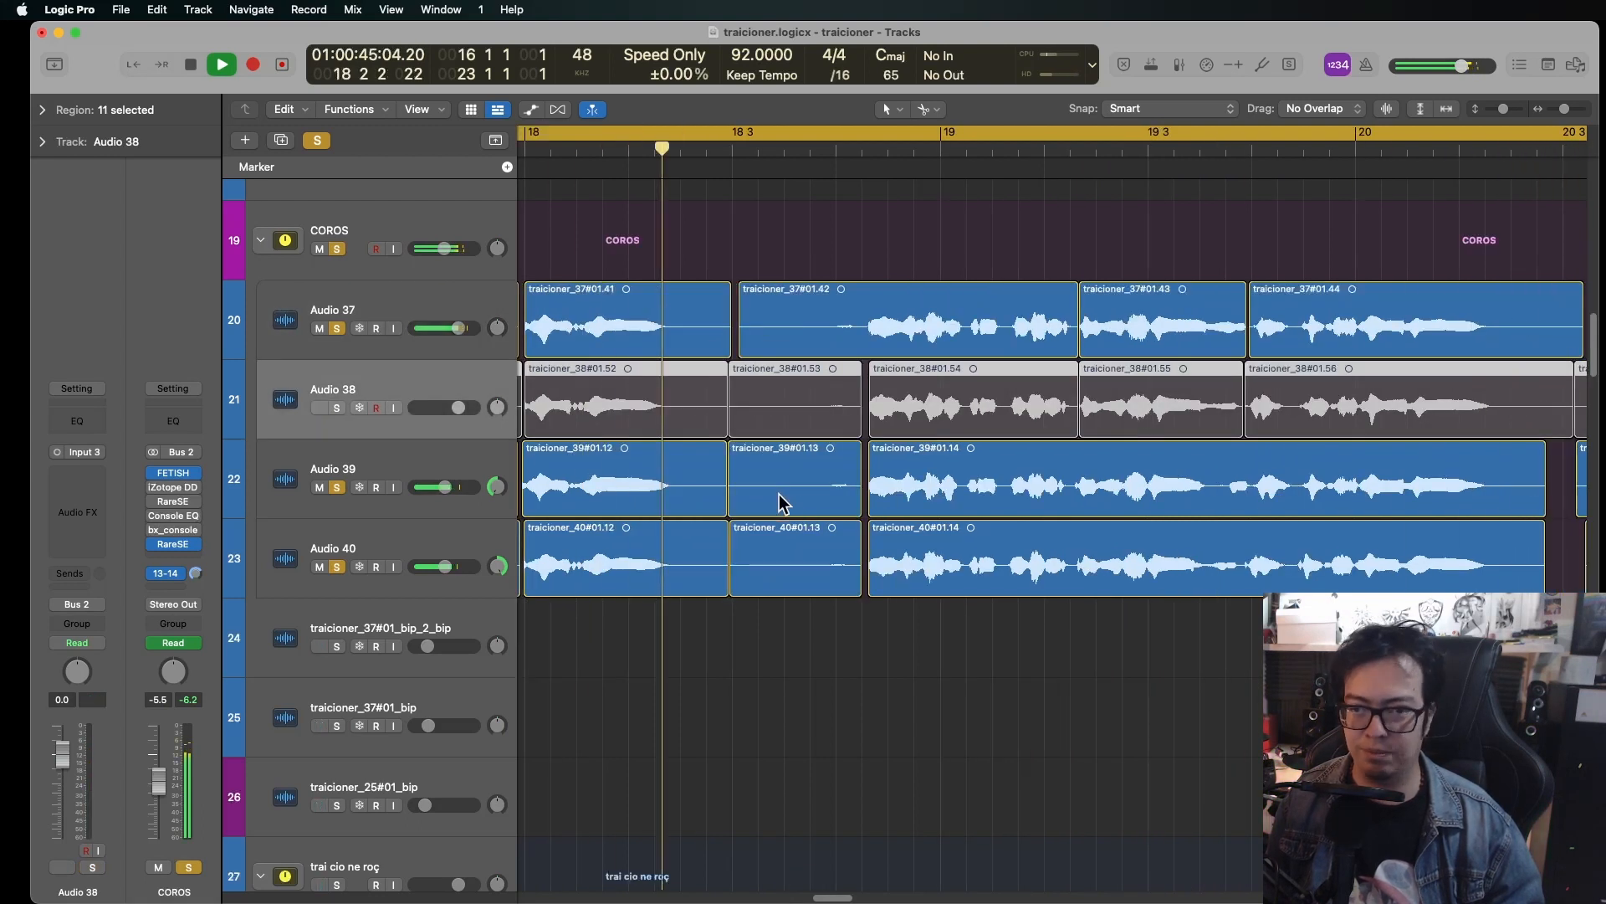
key("s")
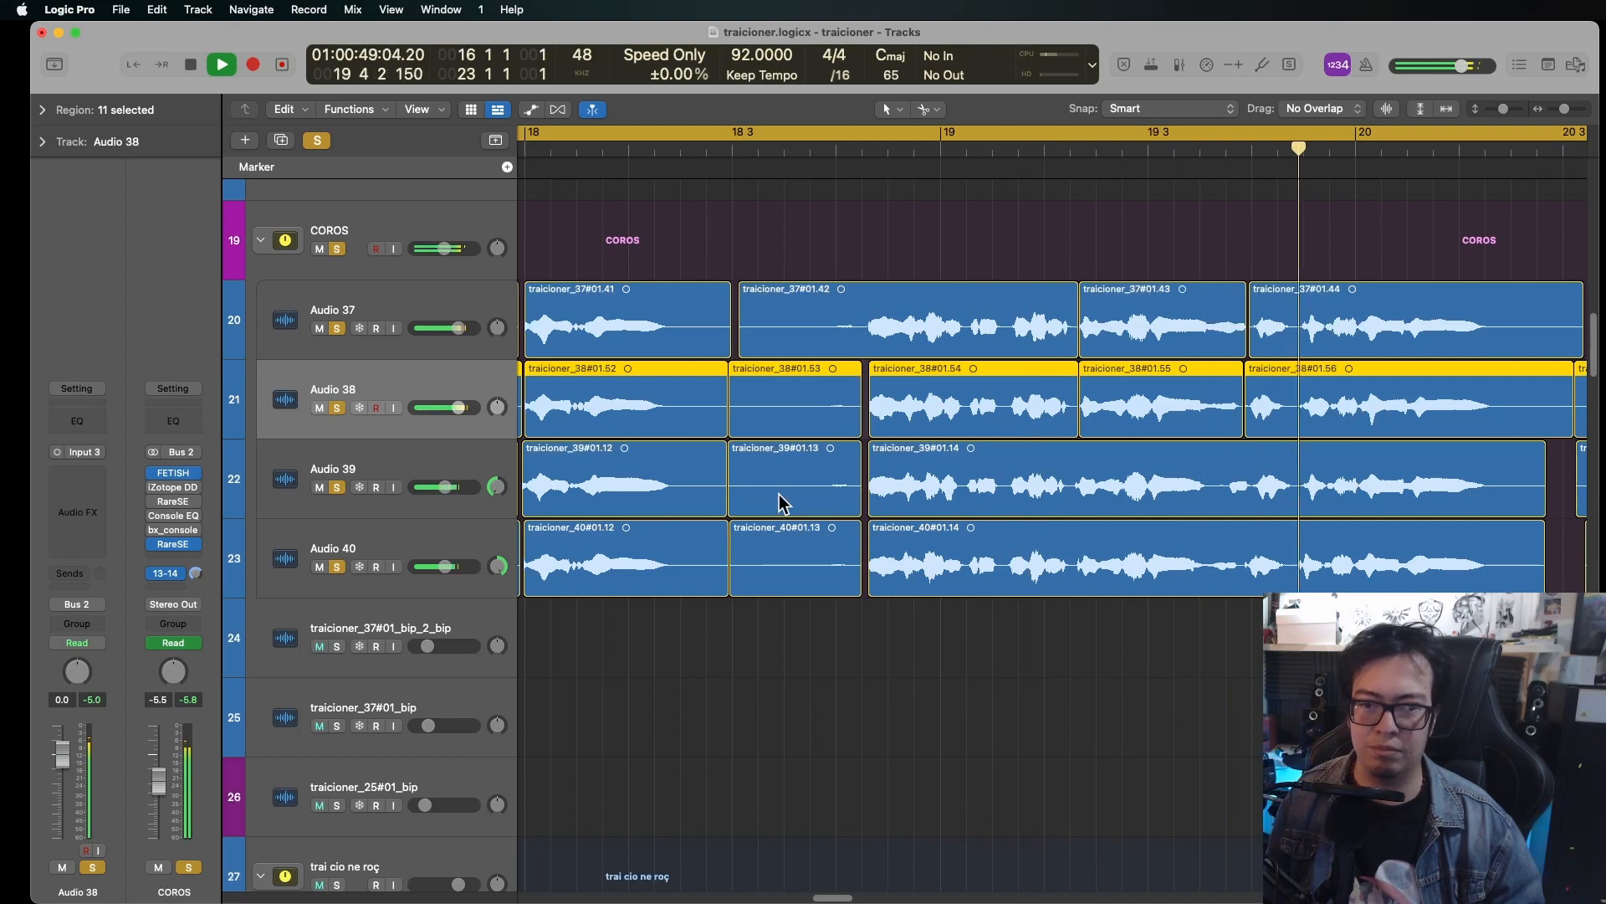
key("space")
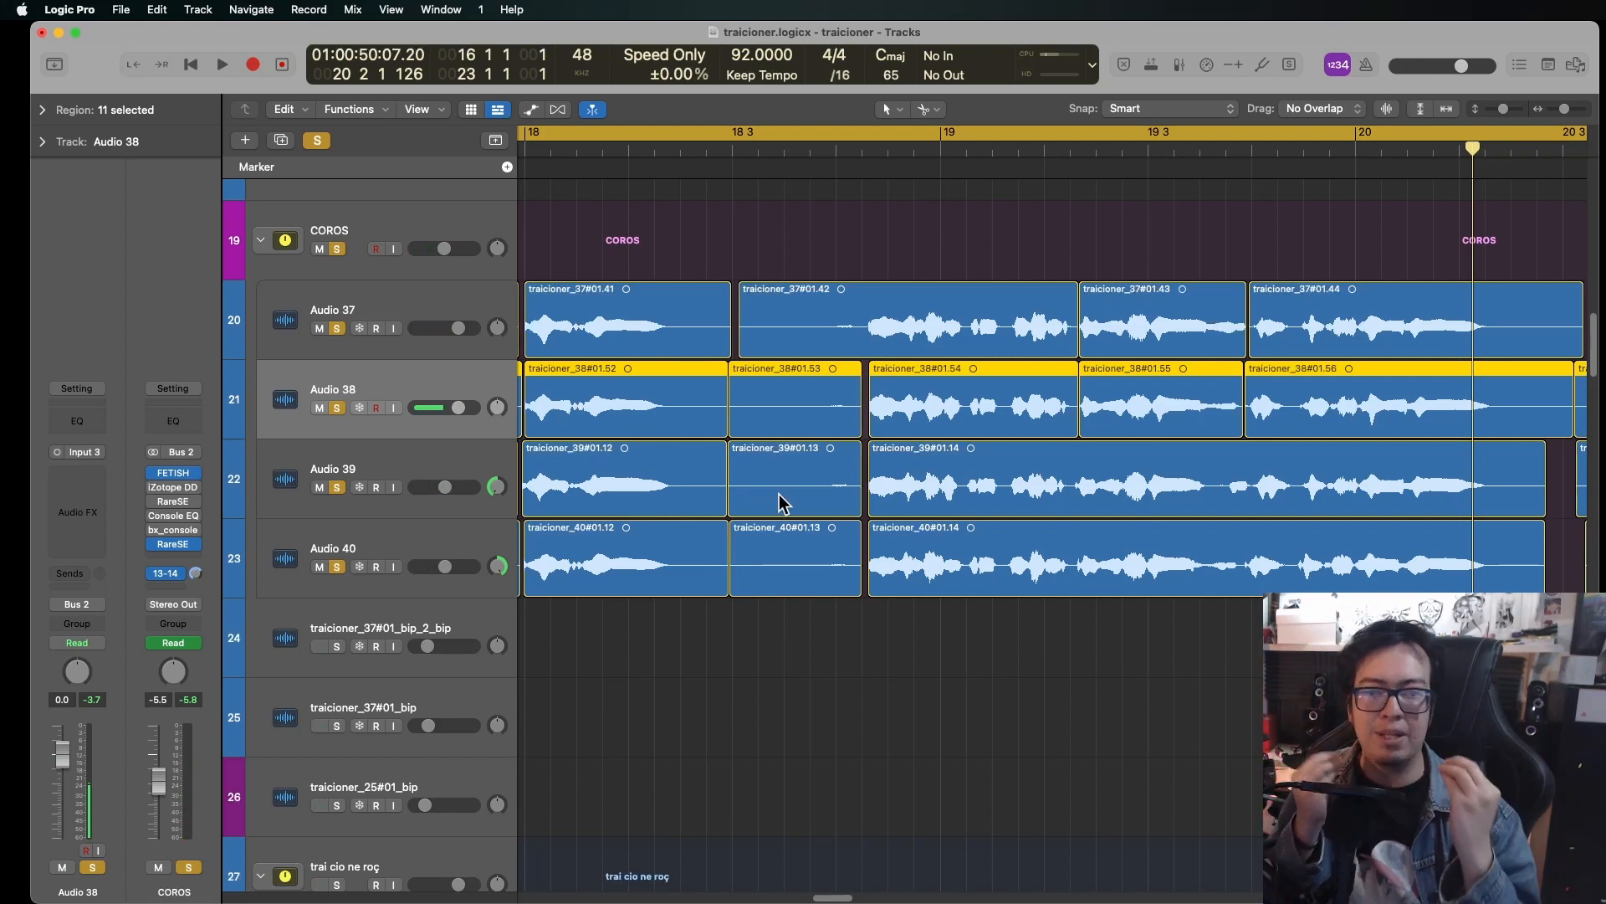
Turn off solo on Audio 37 to Audio 40, leaving only the COROS stack soloed
key("Down")
key("Down")
key("s")
key("Up")
key("s")
key("Up")
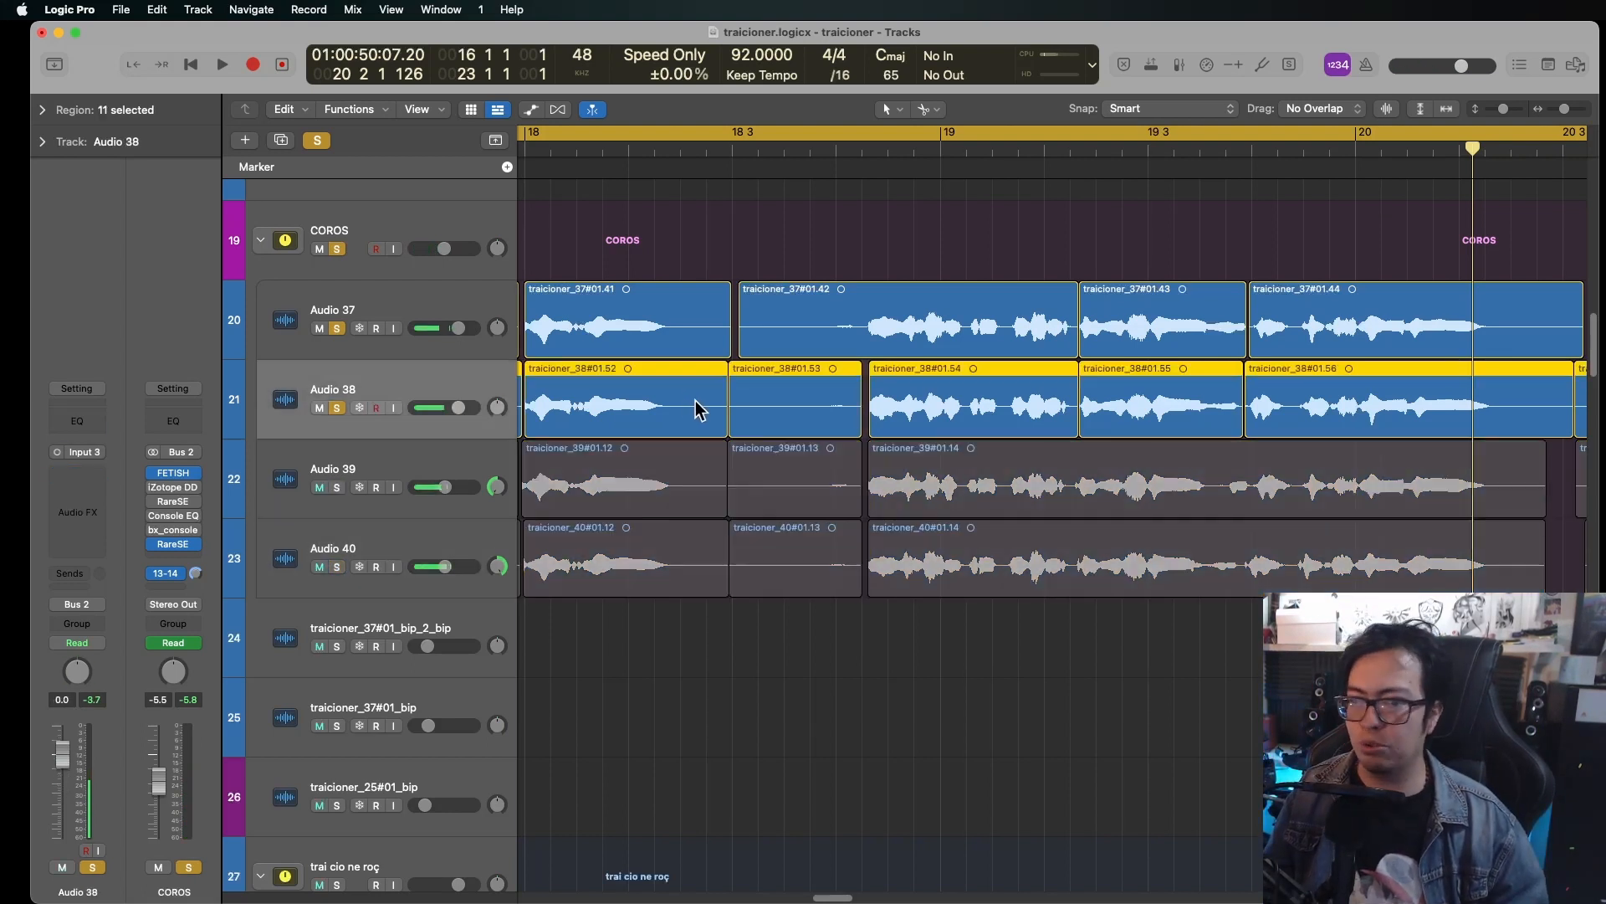
key("Up")
key("s")
key("Down")
key("s")
key("Up")
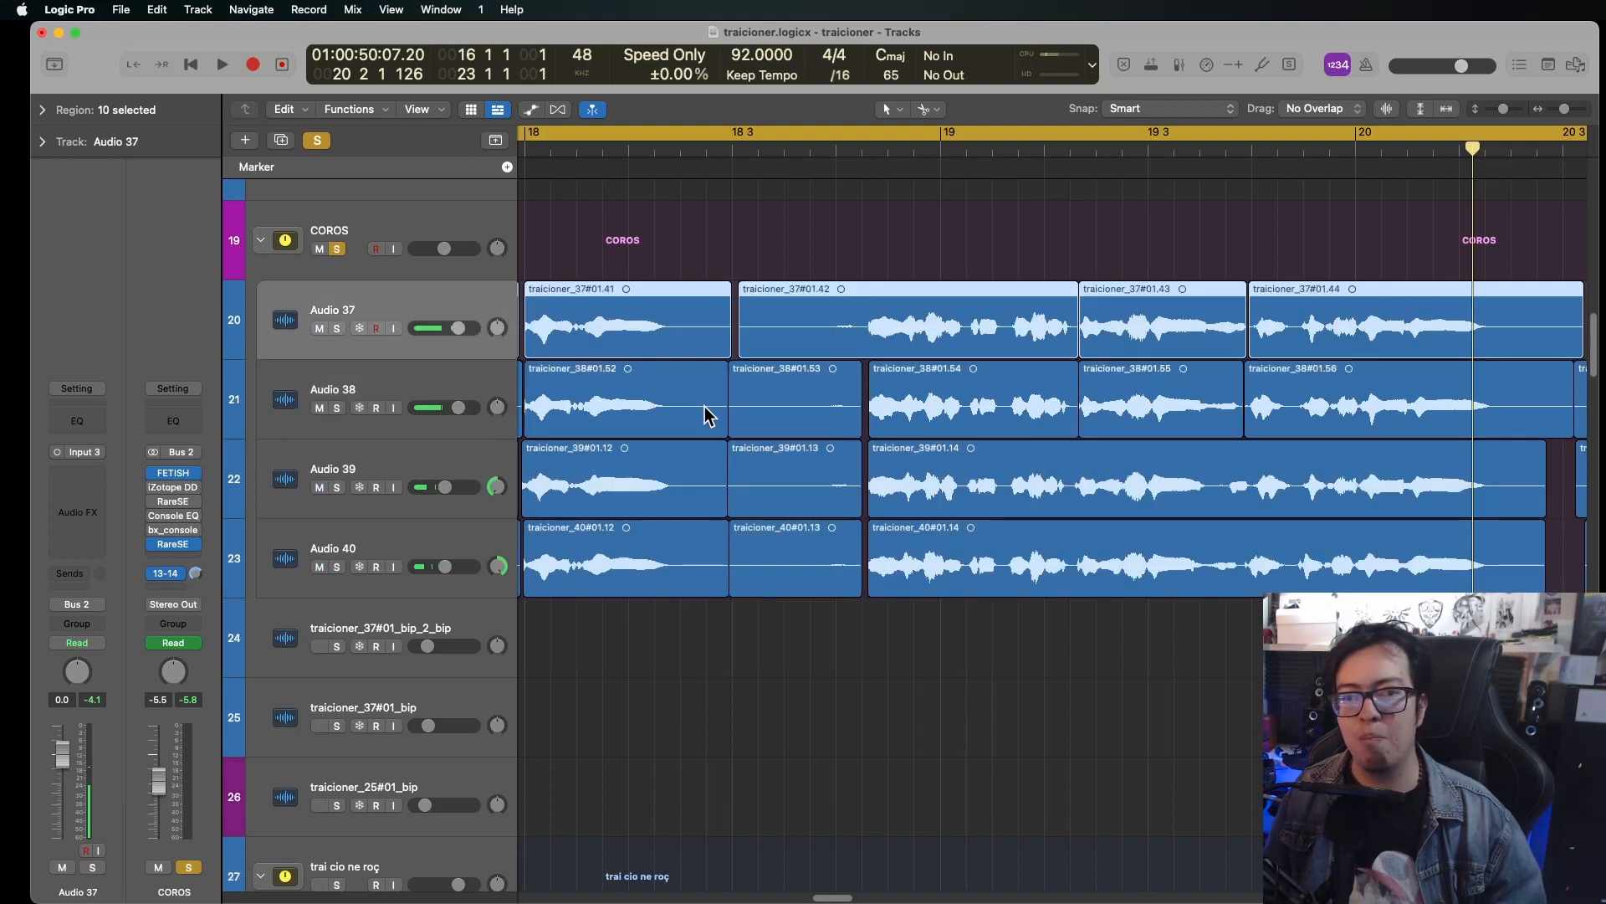
key("Down")
Select the COROS stack and play all its chorus takes together from bar 16
scroll(1022, 389, "down", 5)
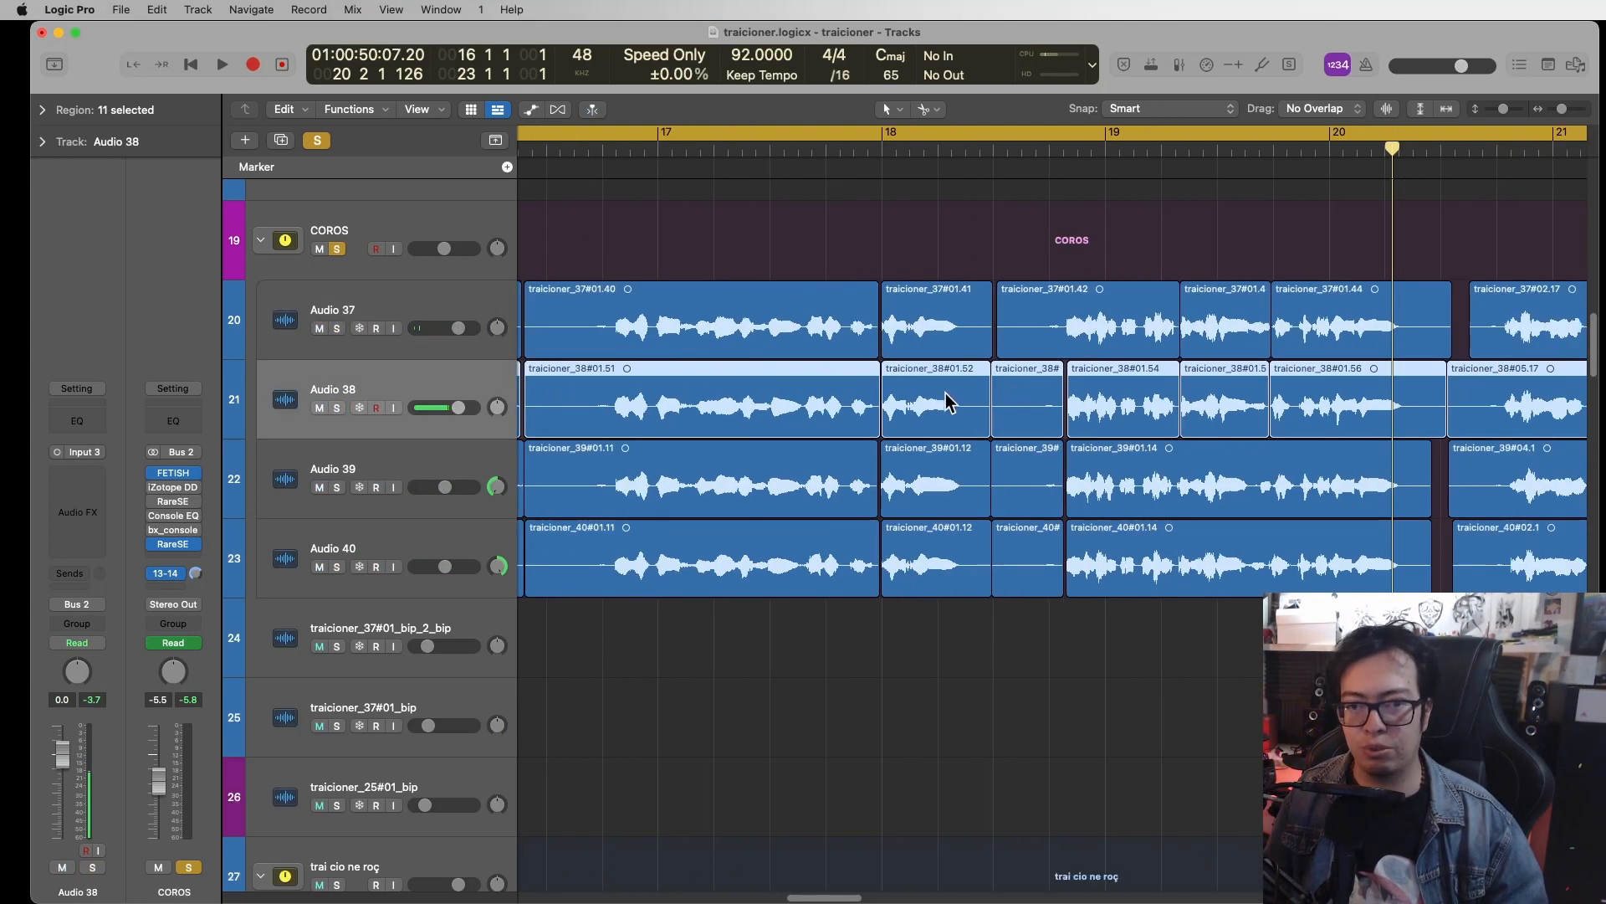
key("Up")
key("Up")
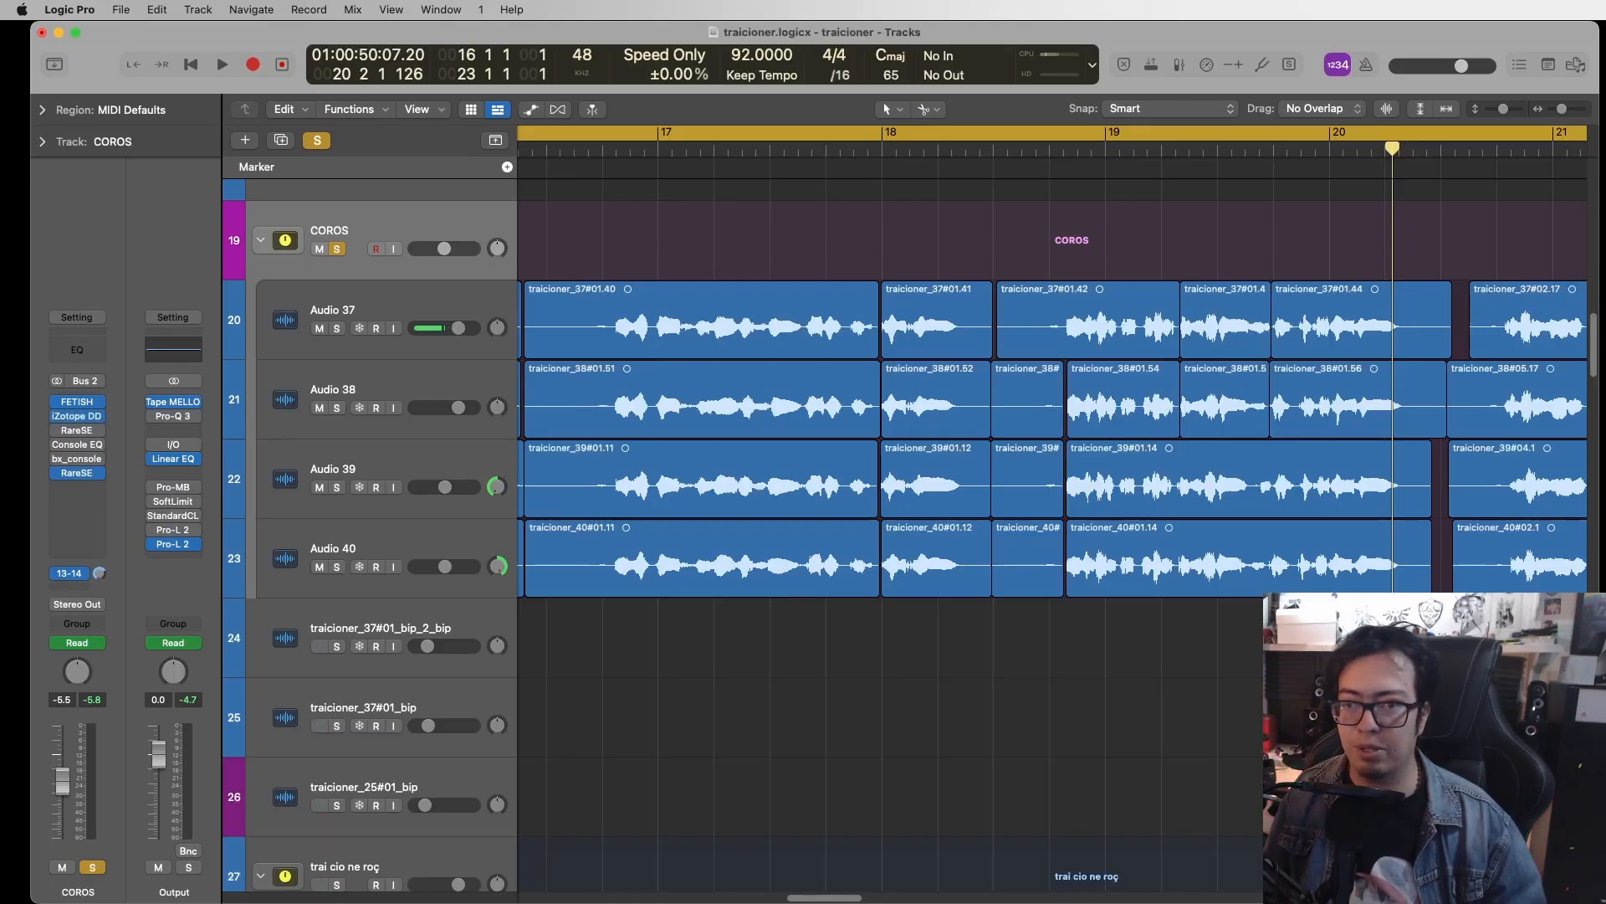
key("space")
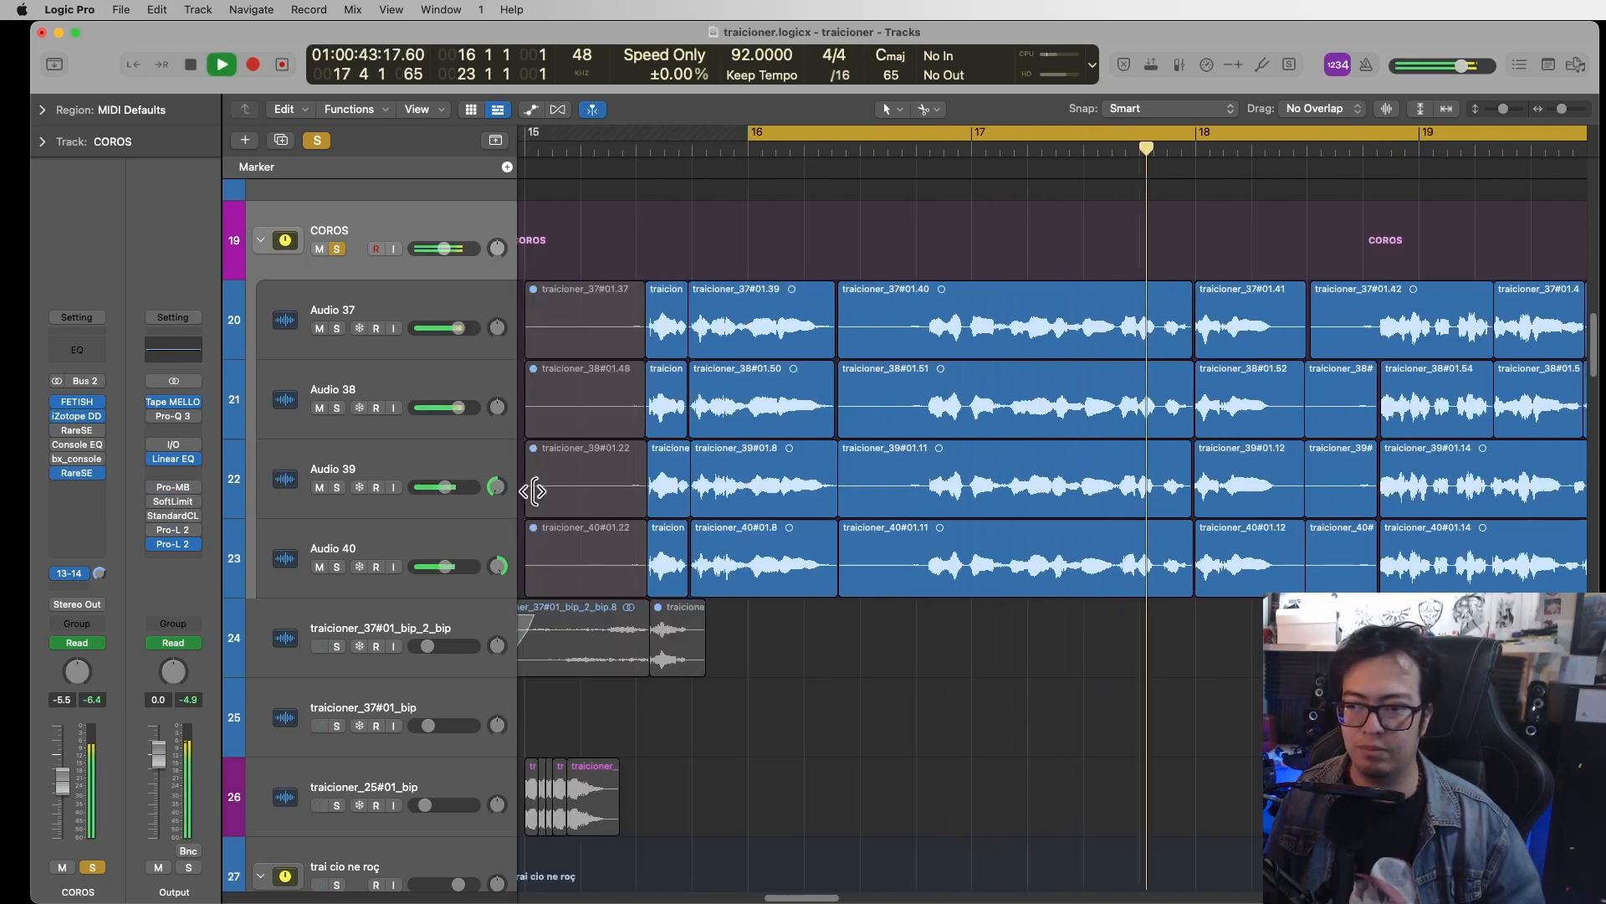
key("space")
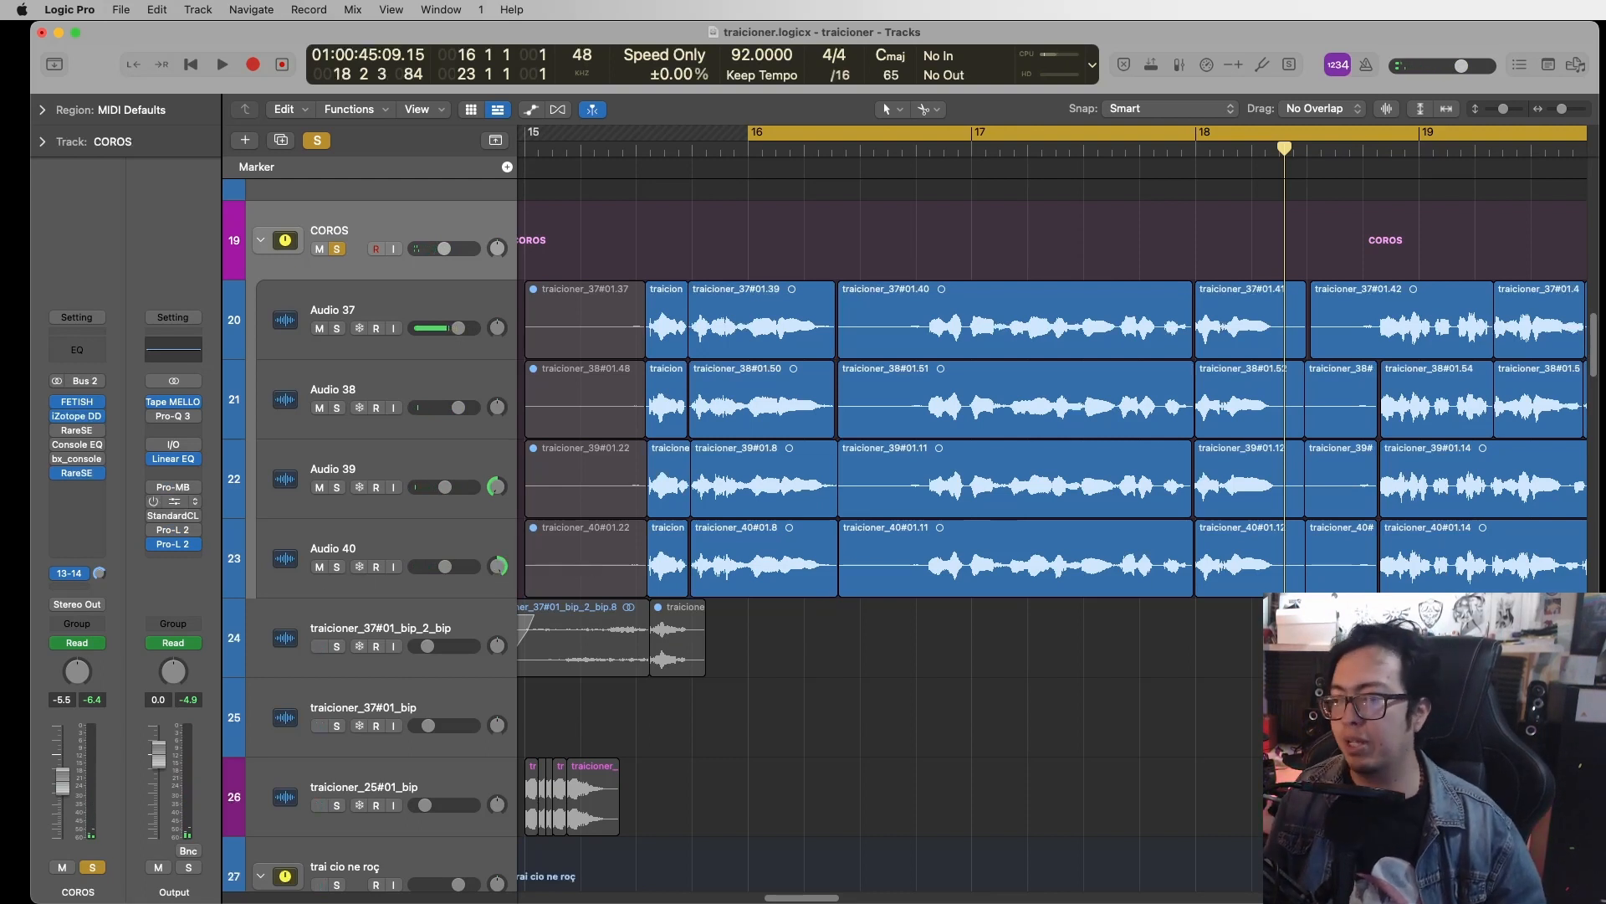
Open the FETISH compressor and RareSE equalizer on the COROS stack and examine FETISH's attack and release controls
left_click(76, 401)
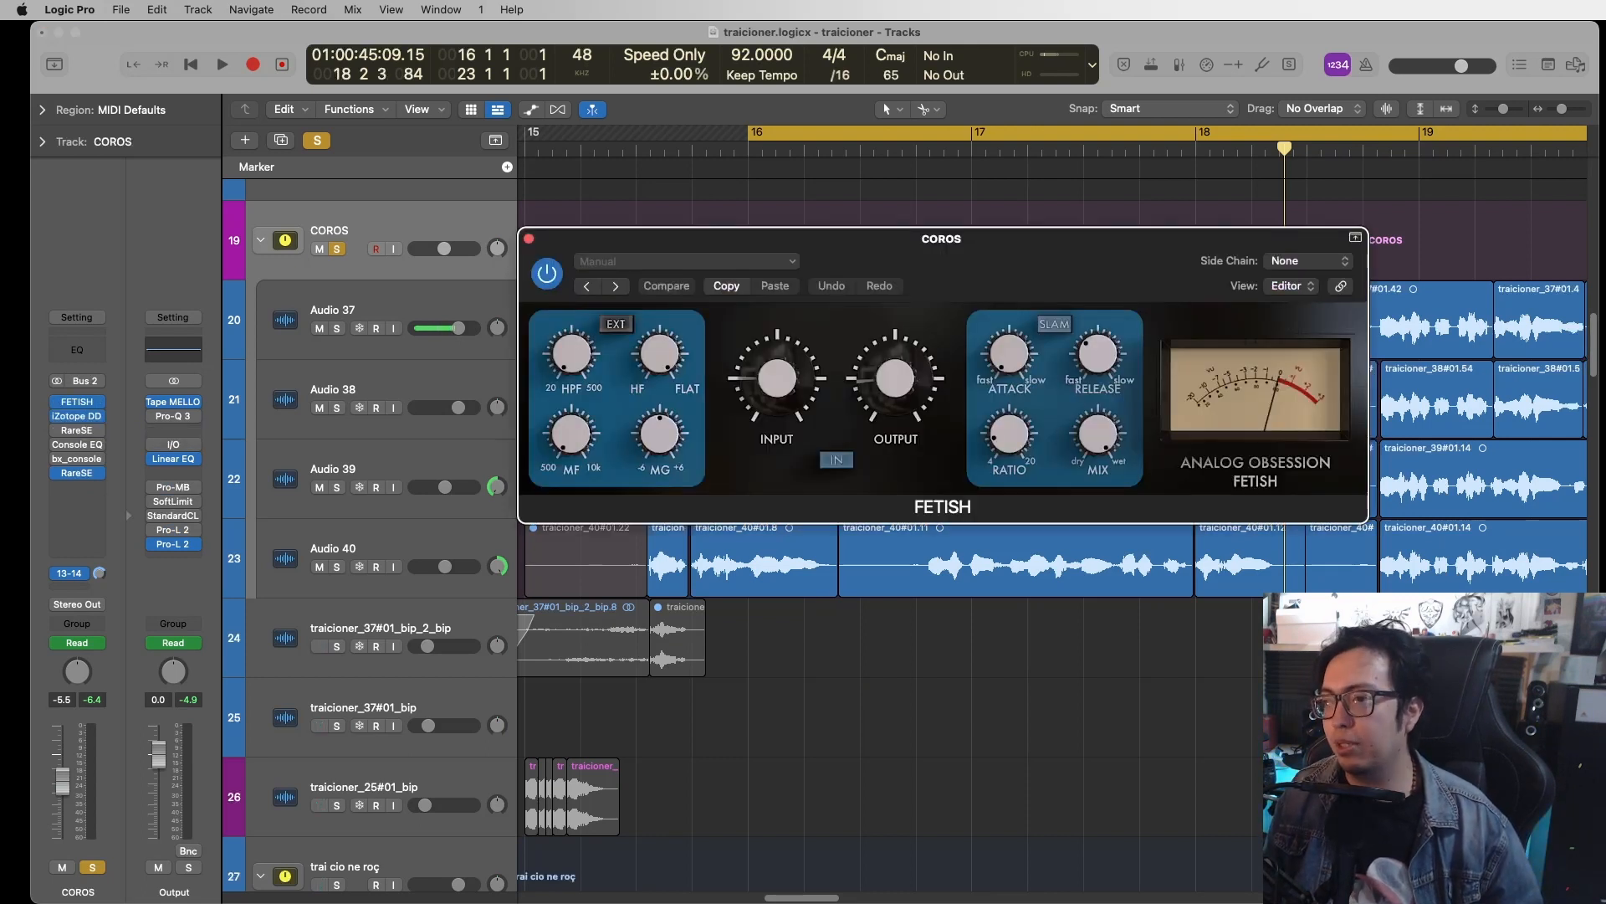
left_click_drag(972, 267, 846, 212)
left_click(77, 474)
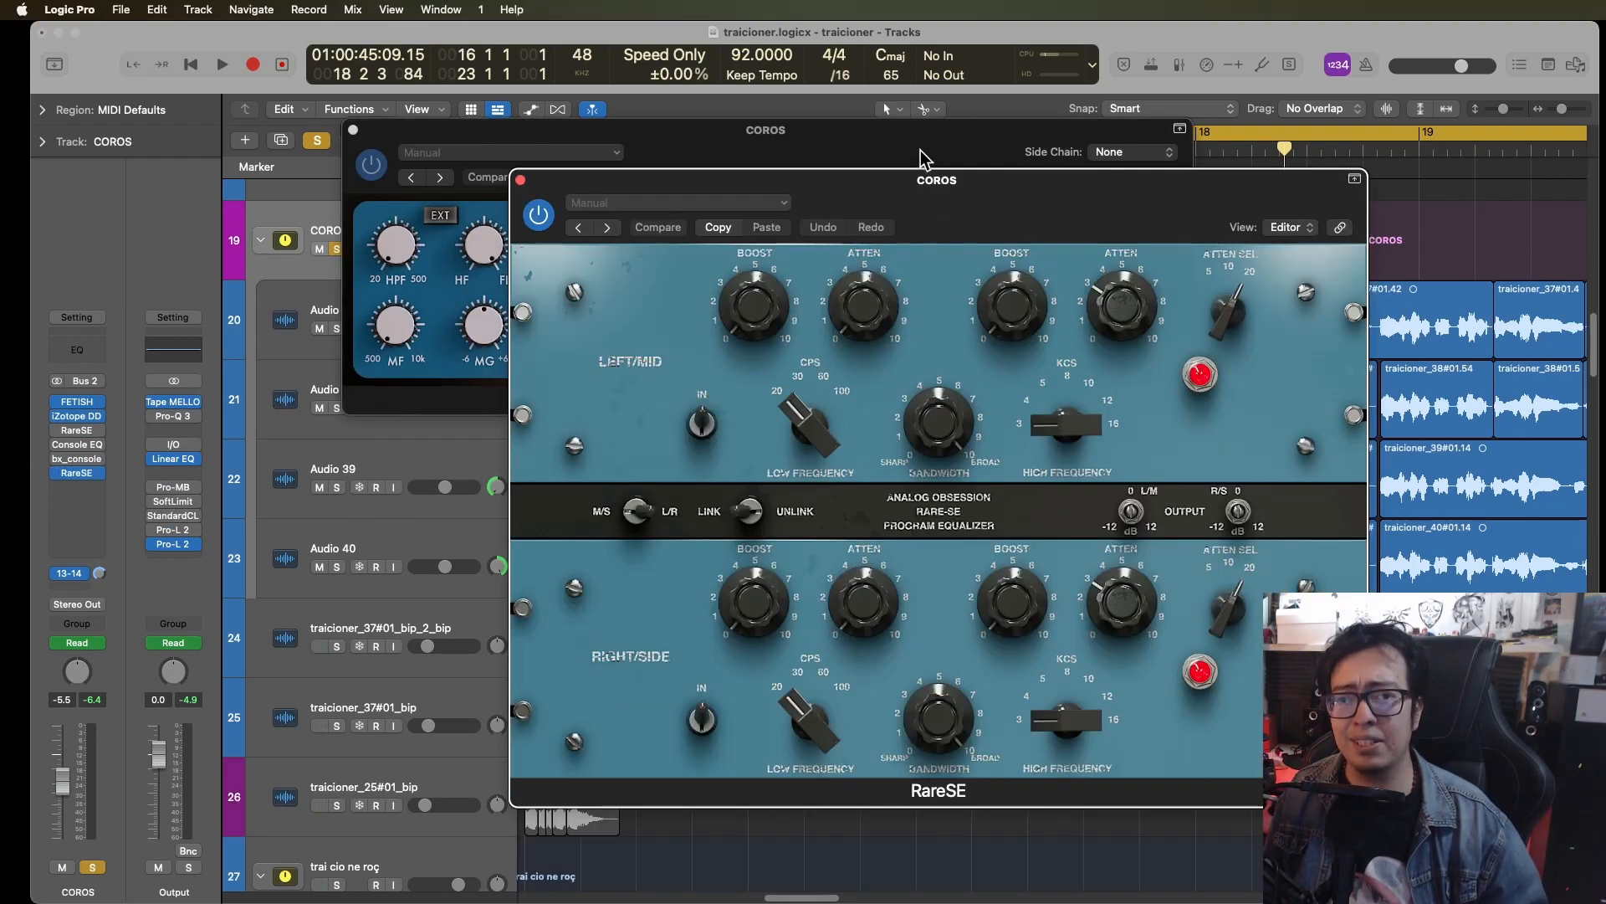
left_click(920, 150)
left_click_drag(866, 164, 1059, 214)
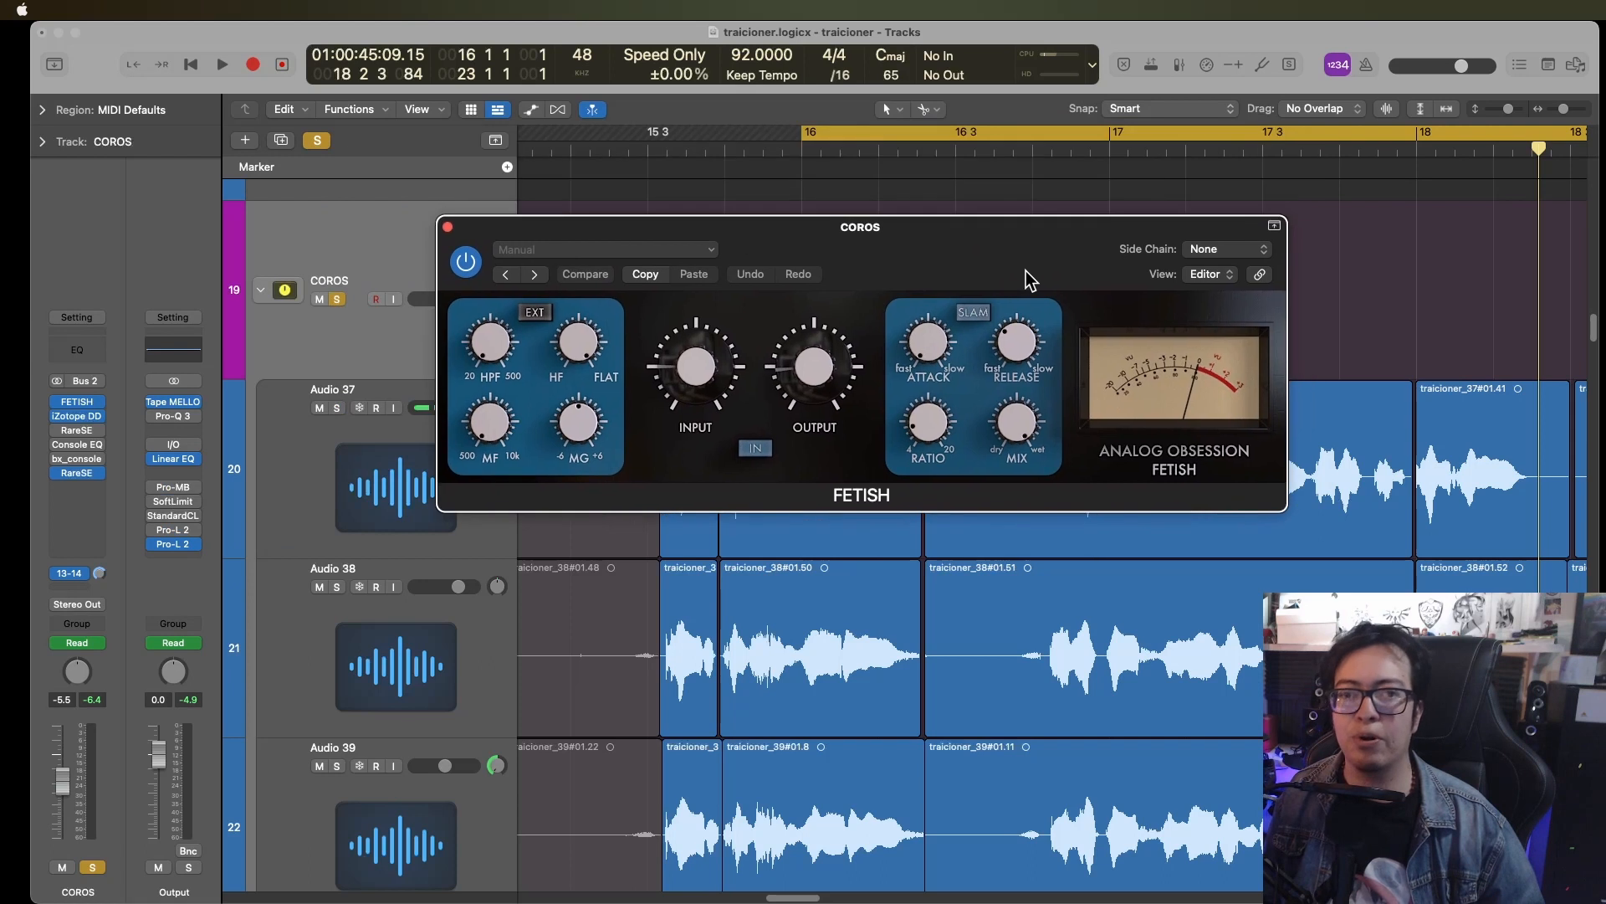
left_click_drag(1025, 271, 1180, 203)
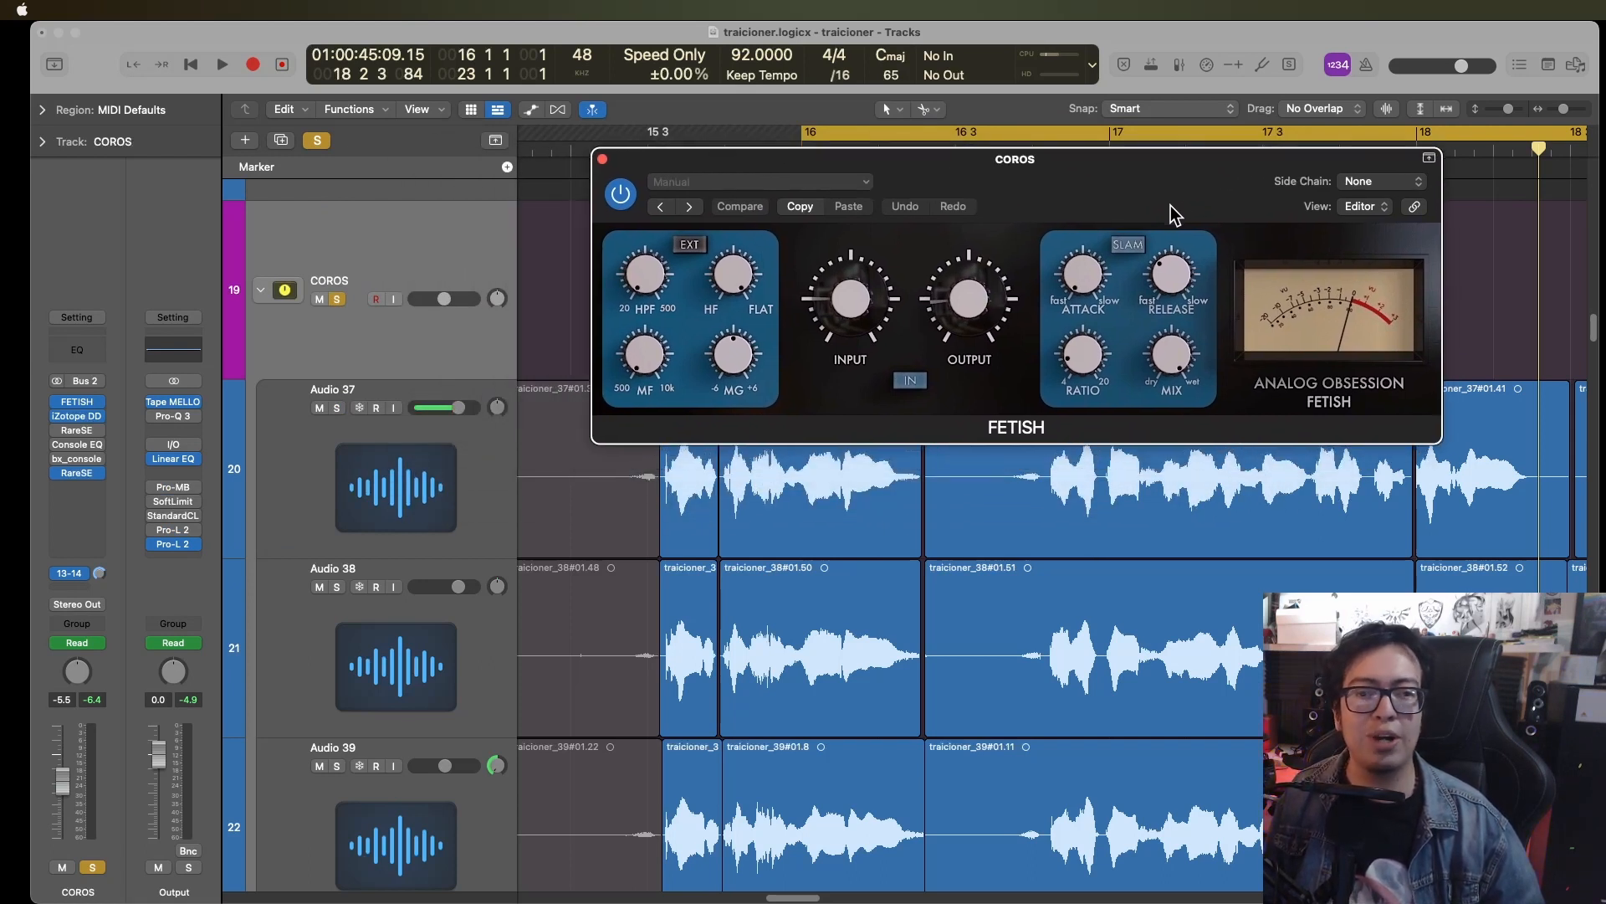
left_click(1082, 275)
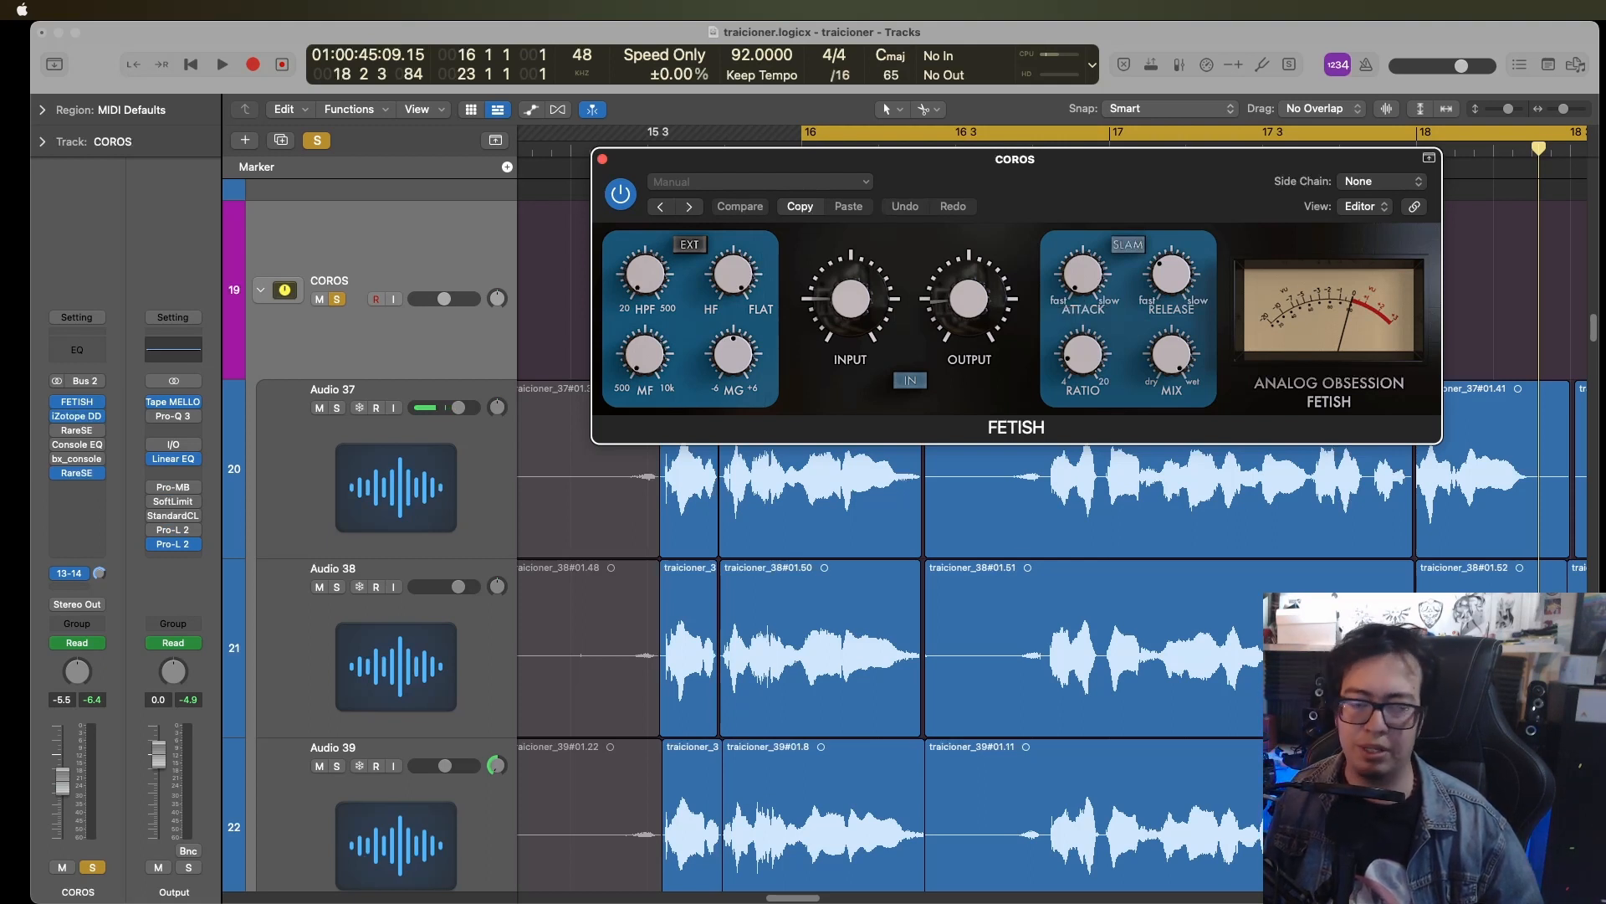
mouse_move(1172, 275)
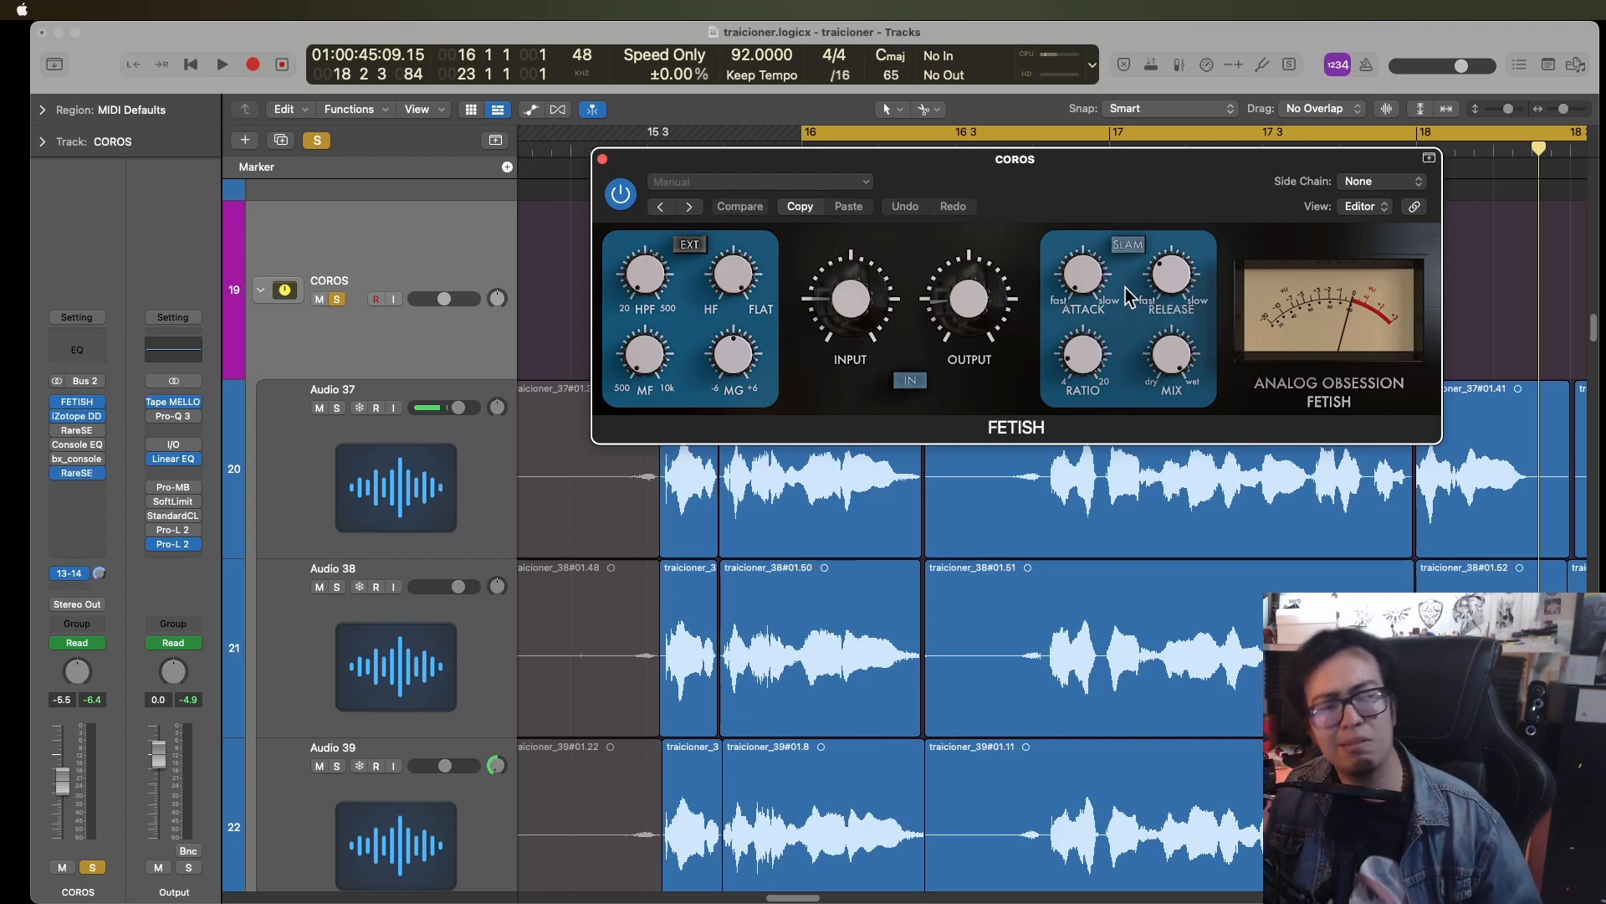
left_click_drag(837, 159, 682, 181)
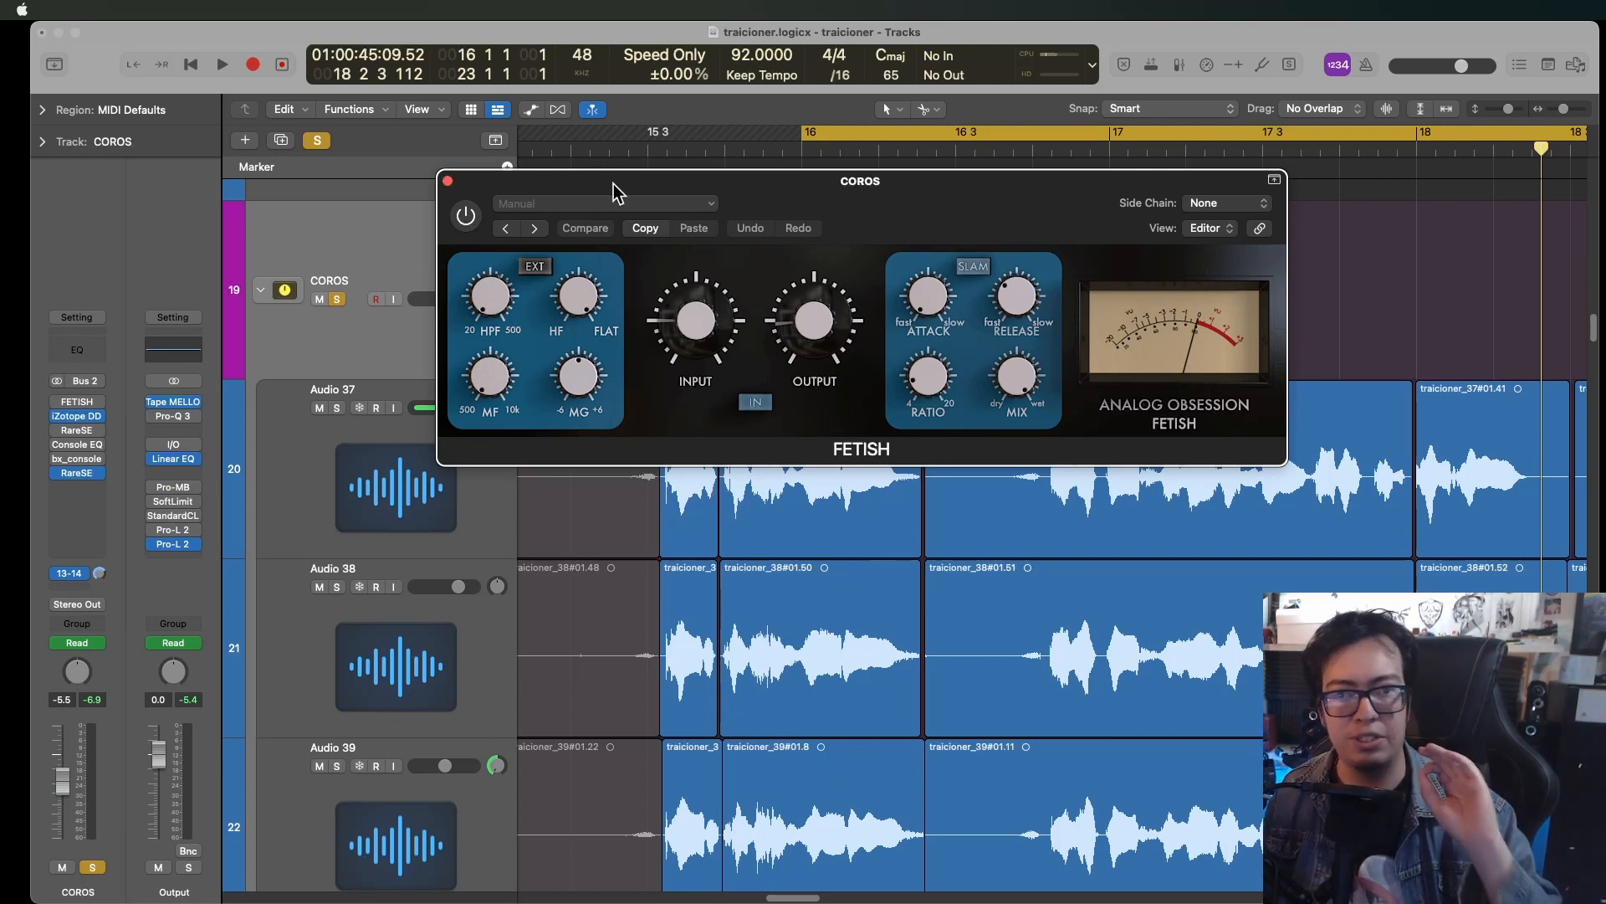
Play the chorus vocals with the FETISH compressor alternately bypassed and active to compare the sound
key("space")
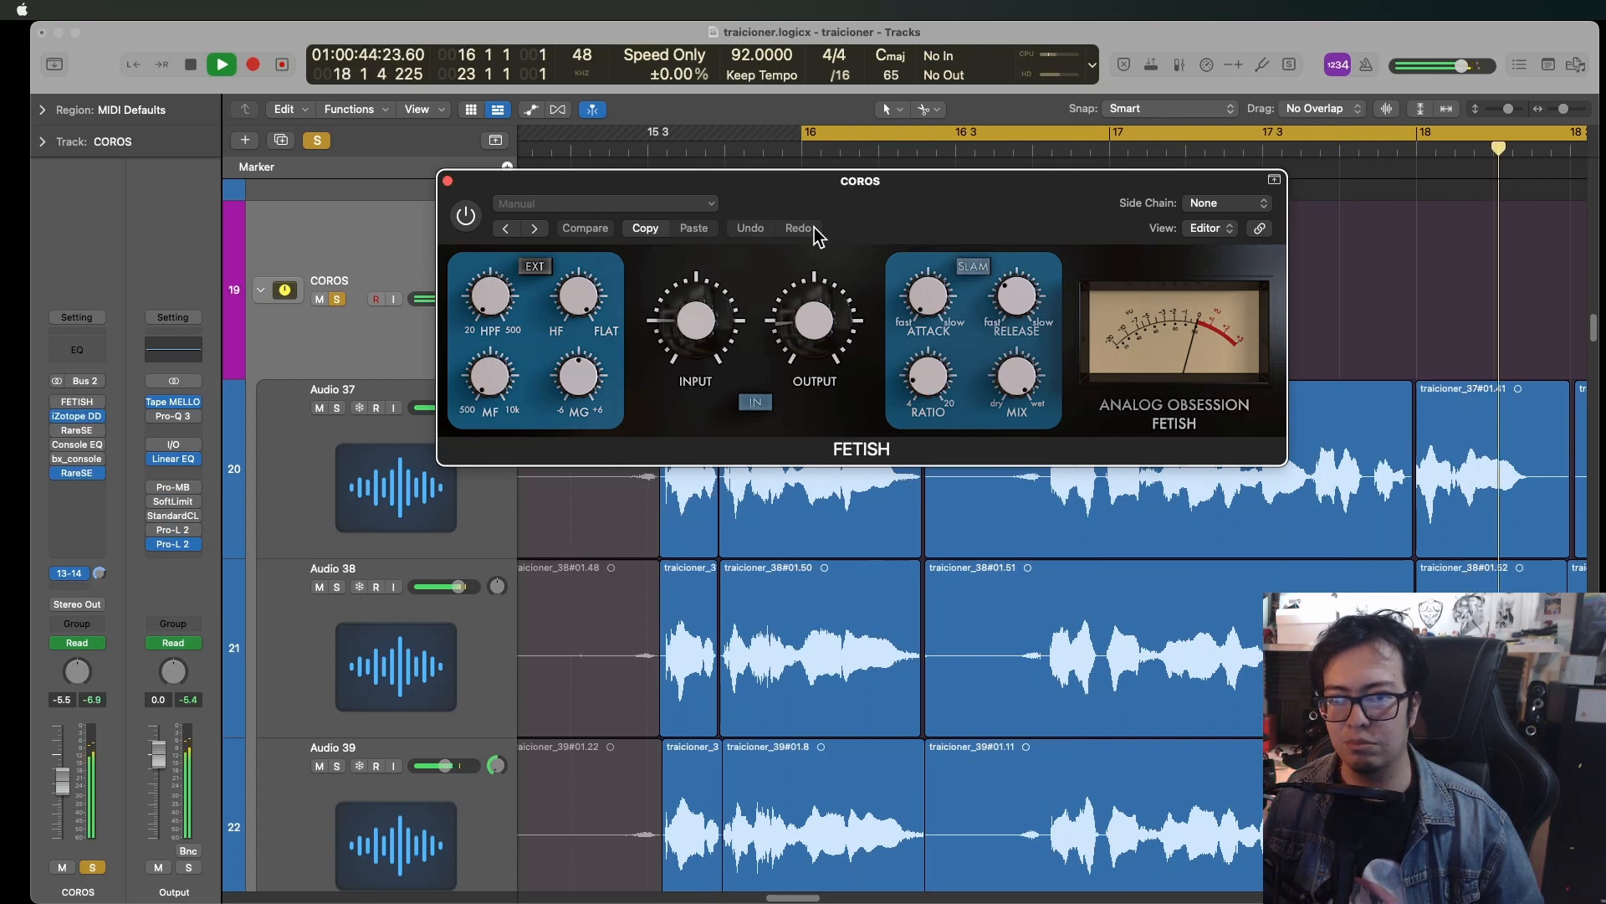
key("space")
left_click(467, 216)
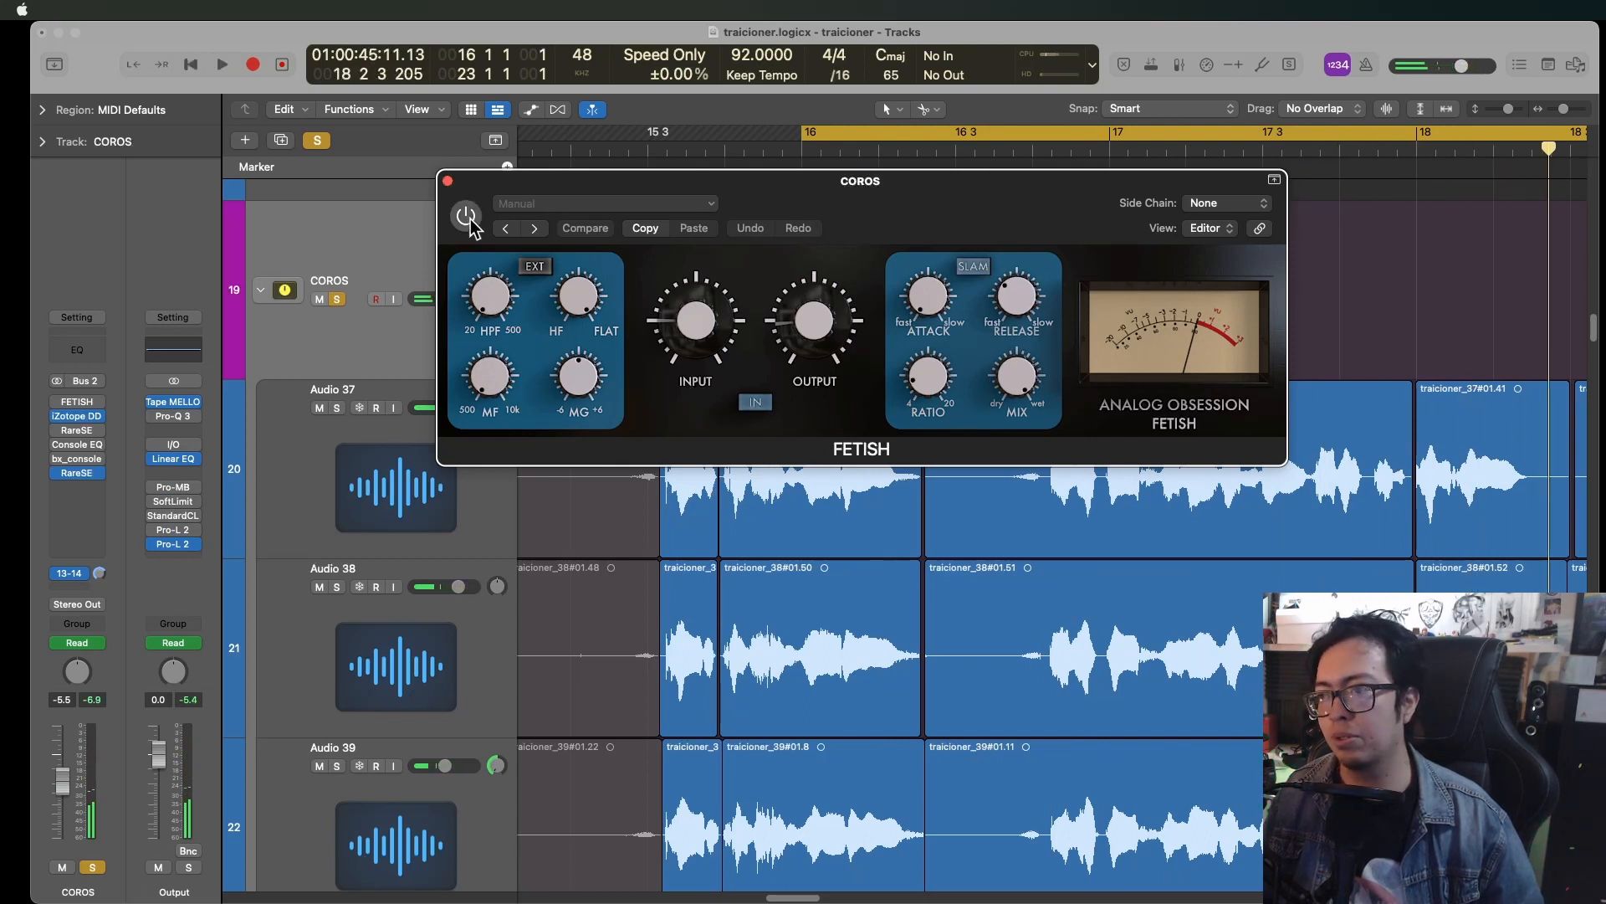
key("space")
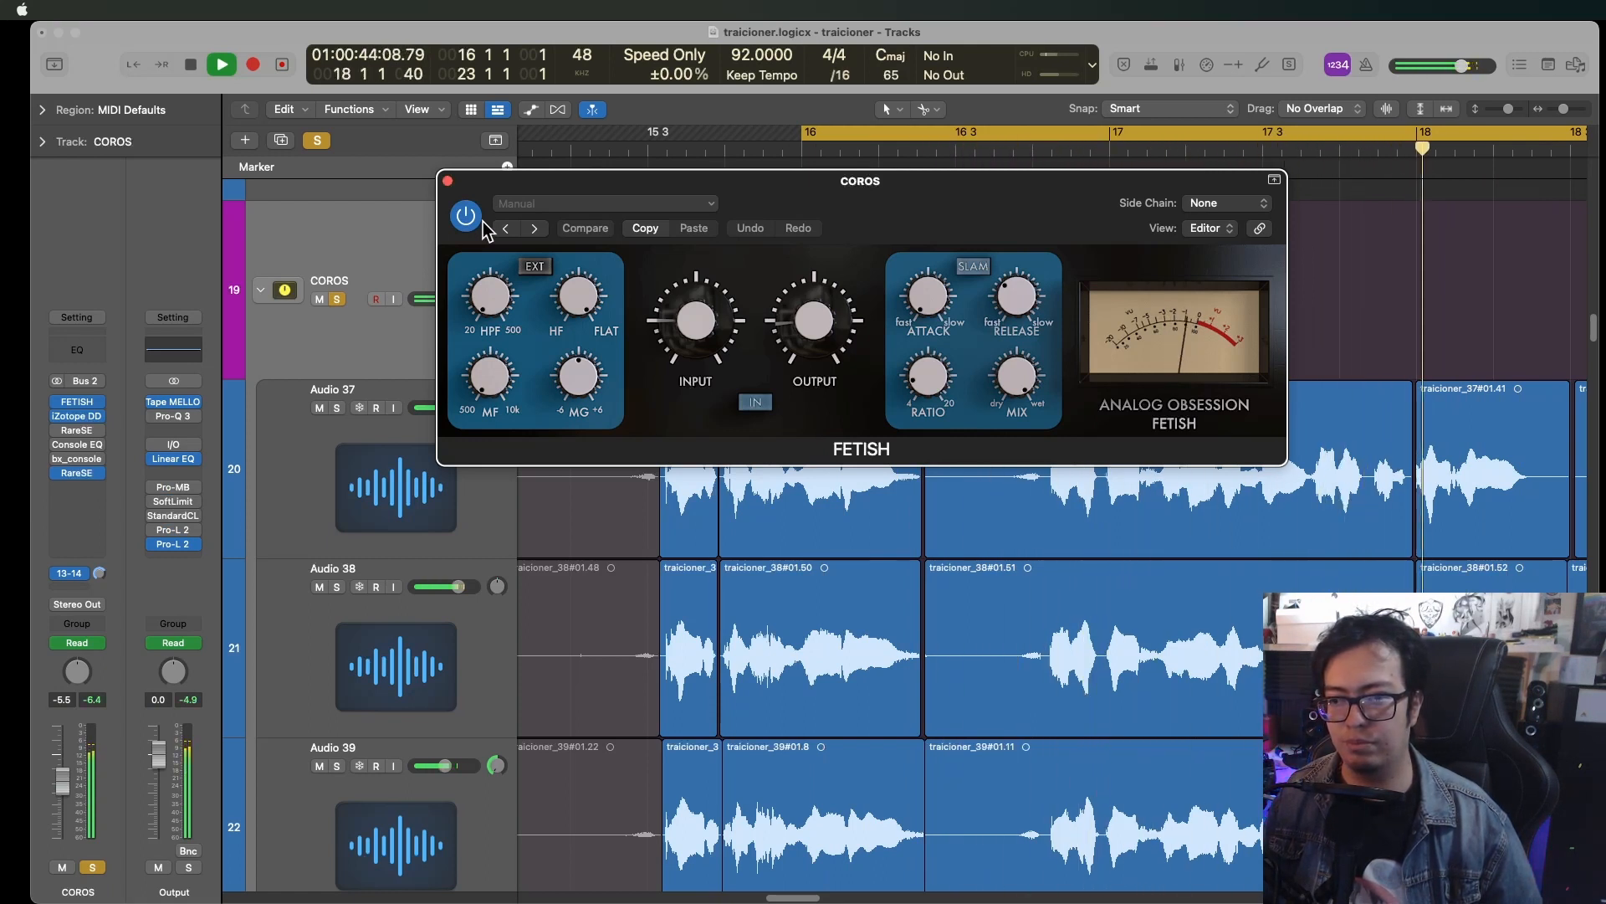
left_click(467, 216)
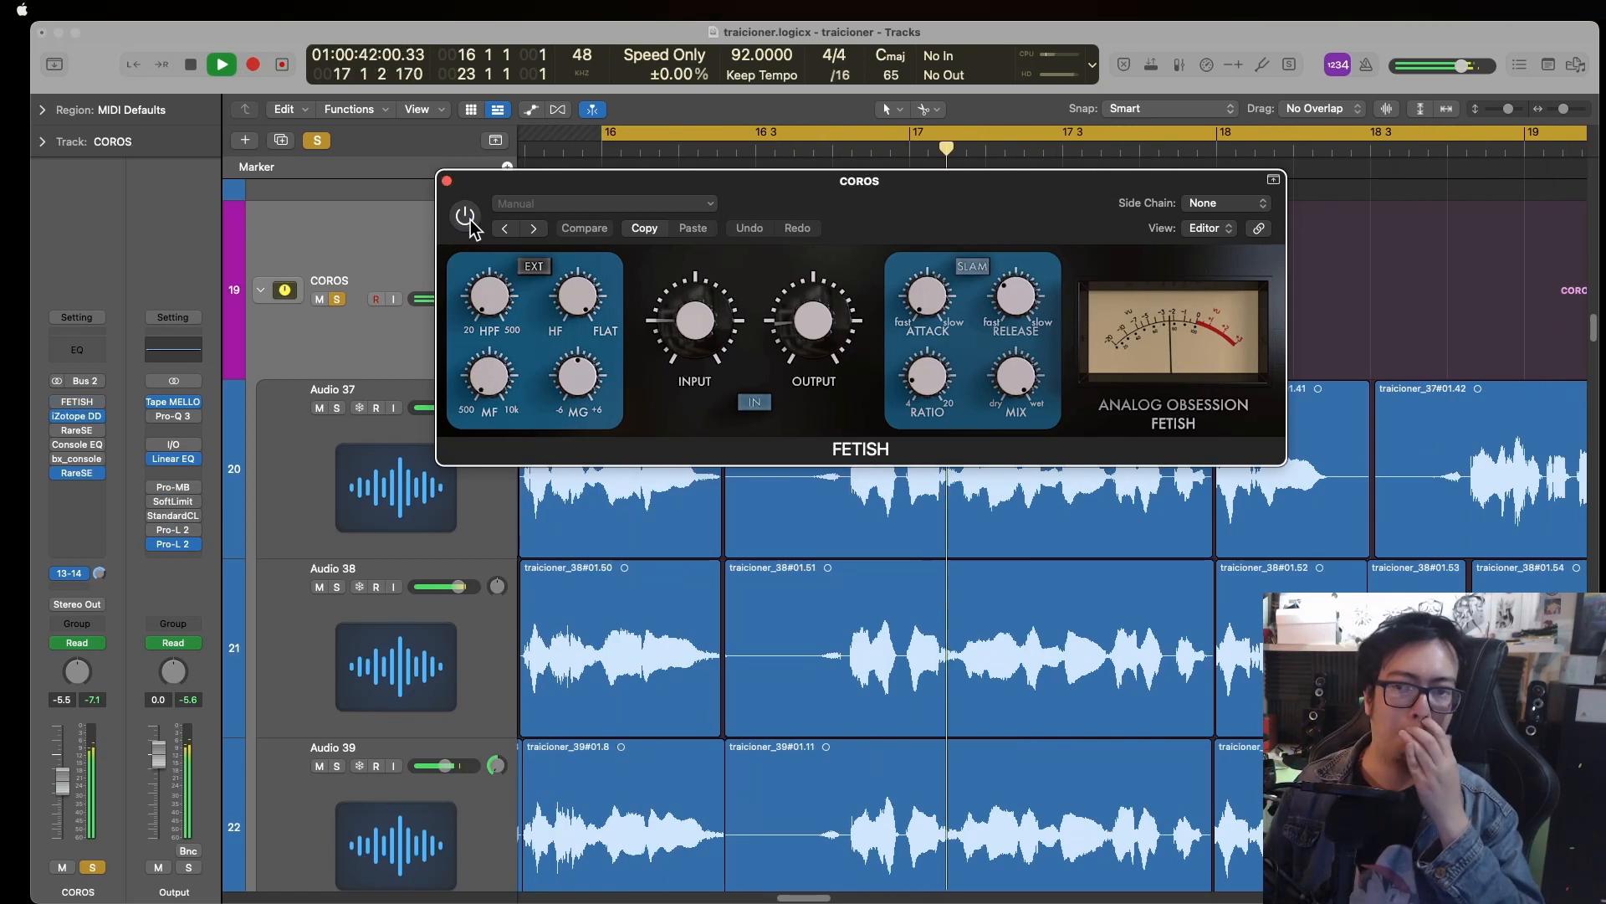
left_click(464, 217)
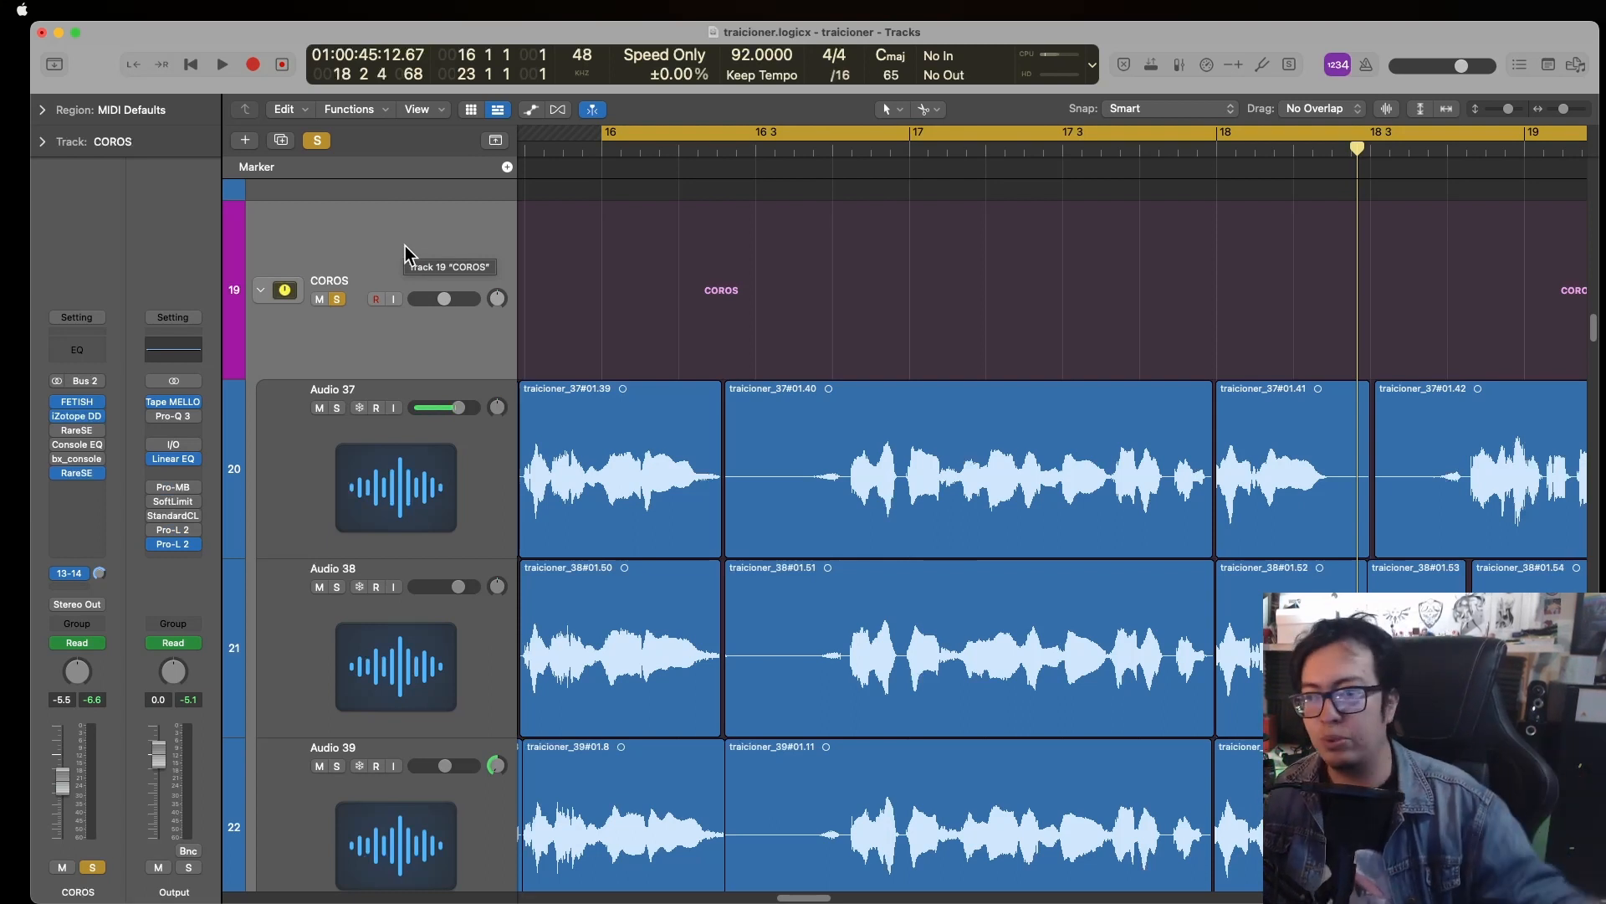
Play the COROS stack briefly from bar 16 and bring the tracks above it into view
key("space")
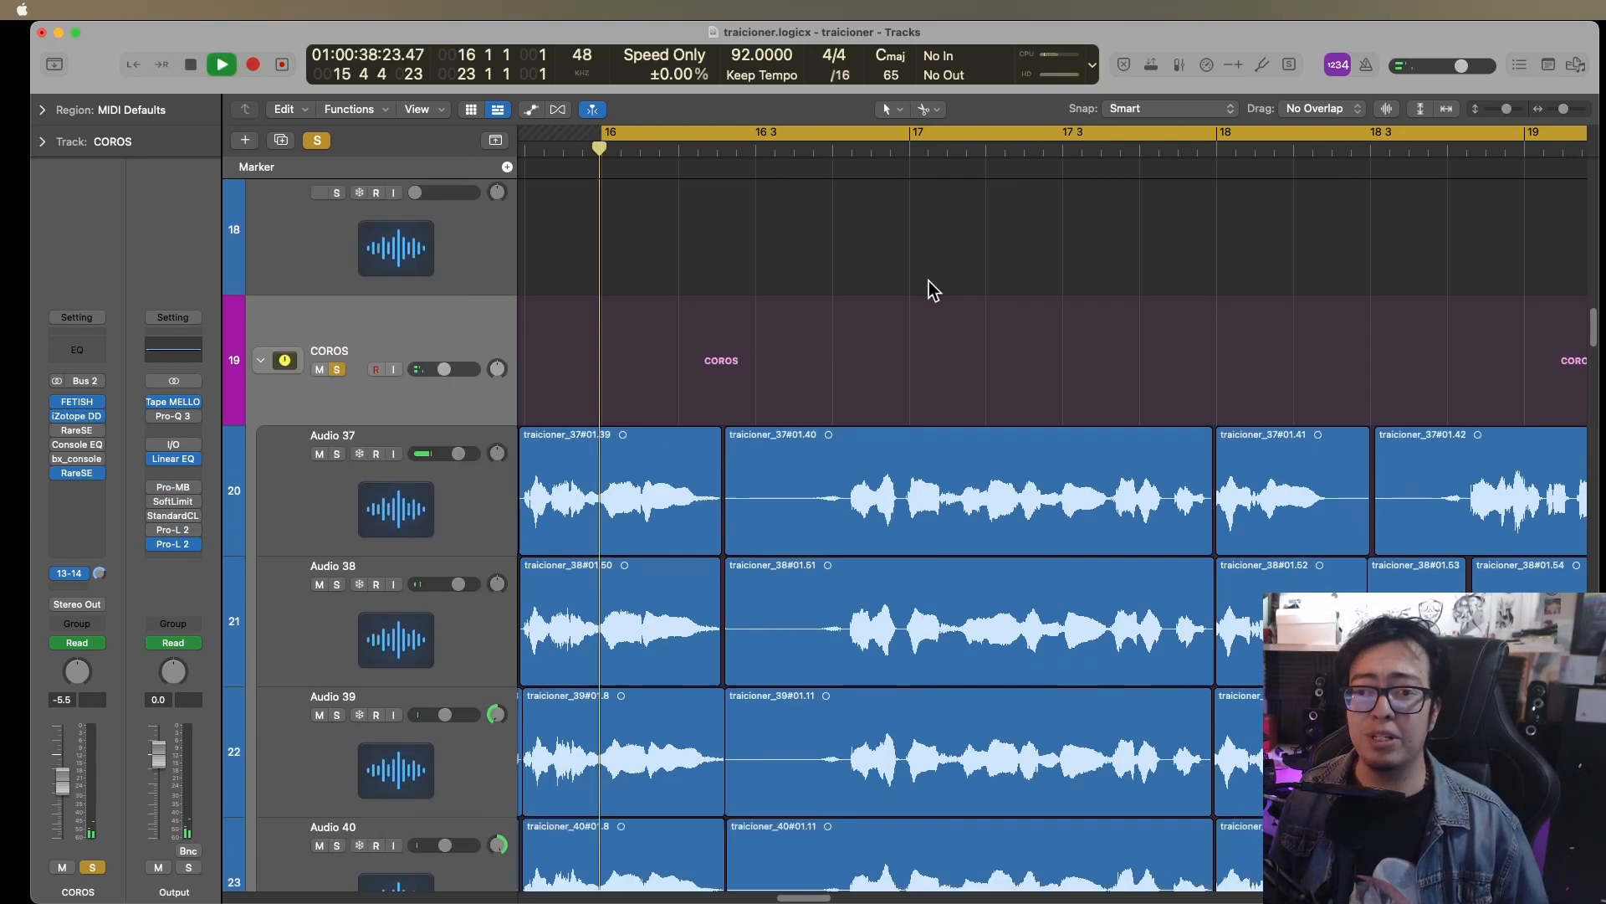
scroll(929, 281, "up", 3)
key("space")
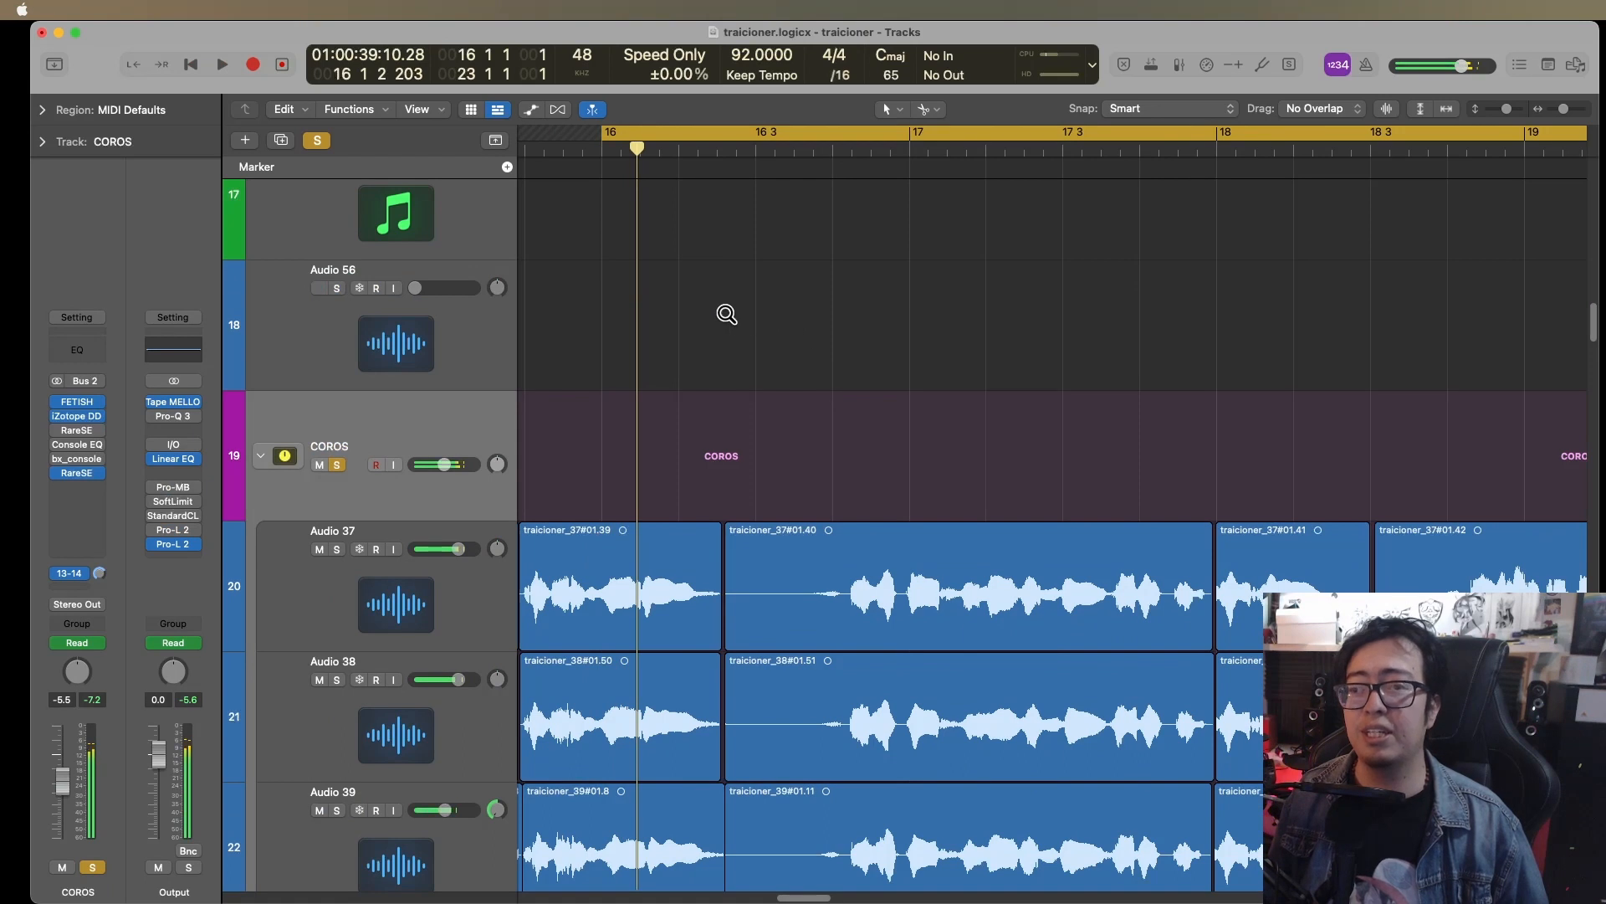
Turn off the solo on the COROS stack and play the full mix from bar 16
left_click(726, 314, "ctrl+alt")
left_click(321, 140)
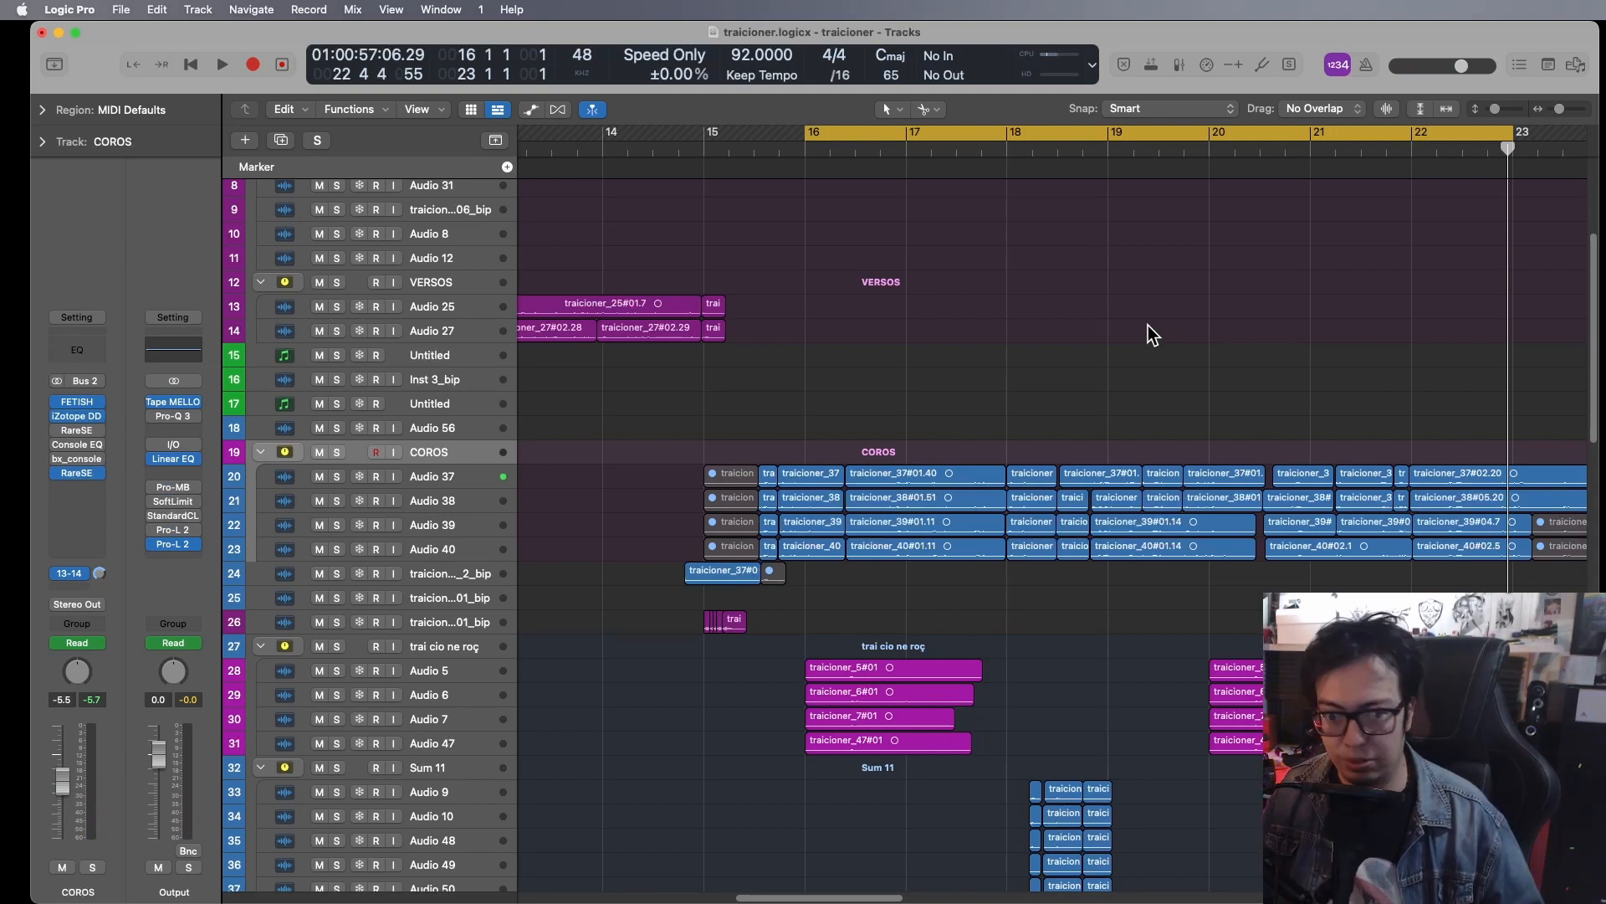
key("space")
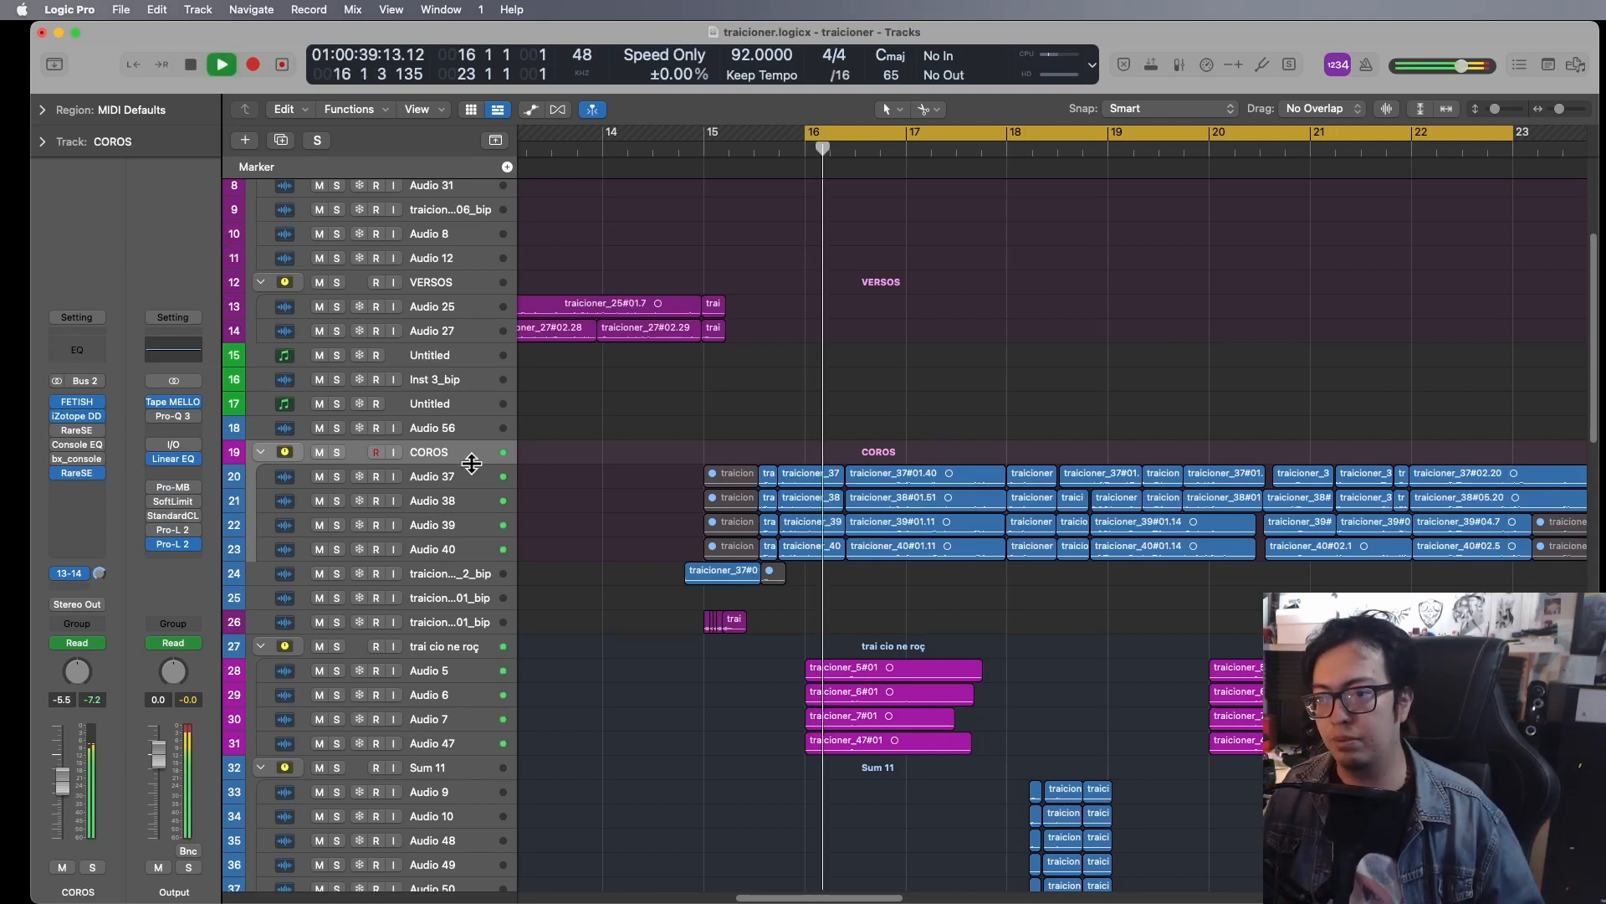
Compare the full mix with the COROS stack's FETISH compressor bypassed and active, restarting playback from bar 16, and stop with it active
mouse_move(58, 401)
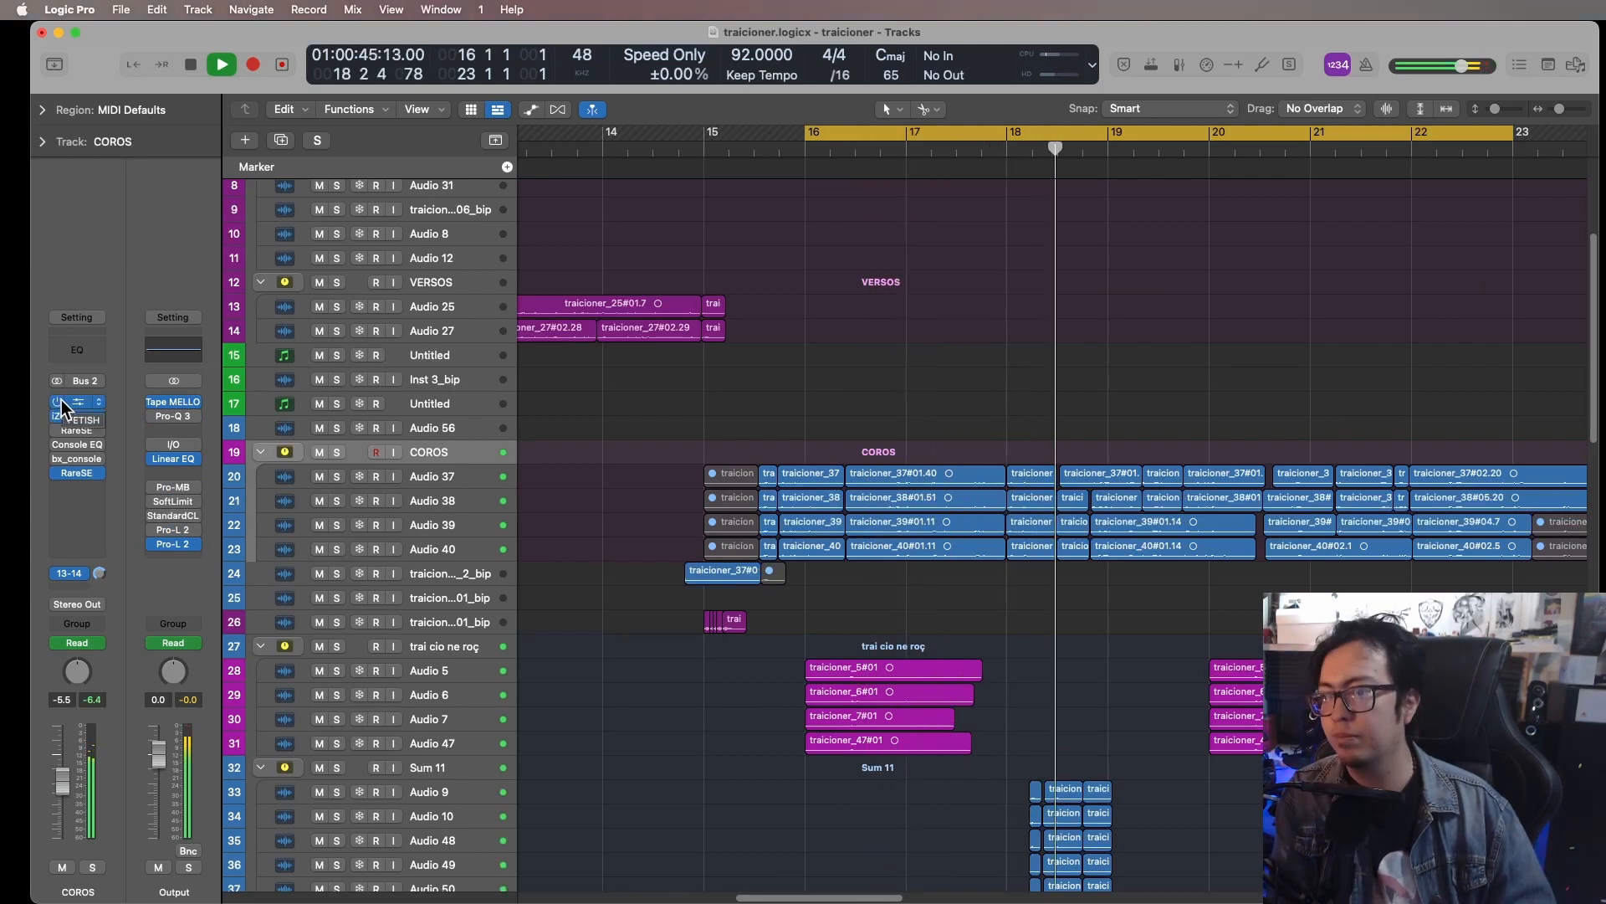
left_click(61, 400)
key("space")
key("space")
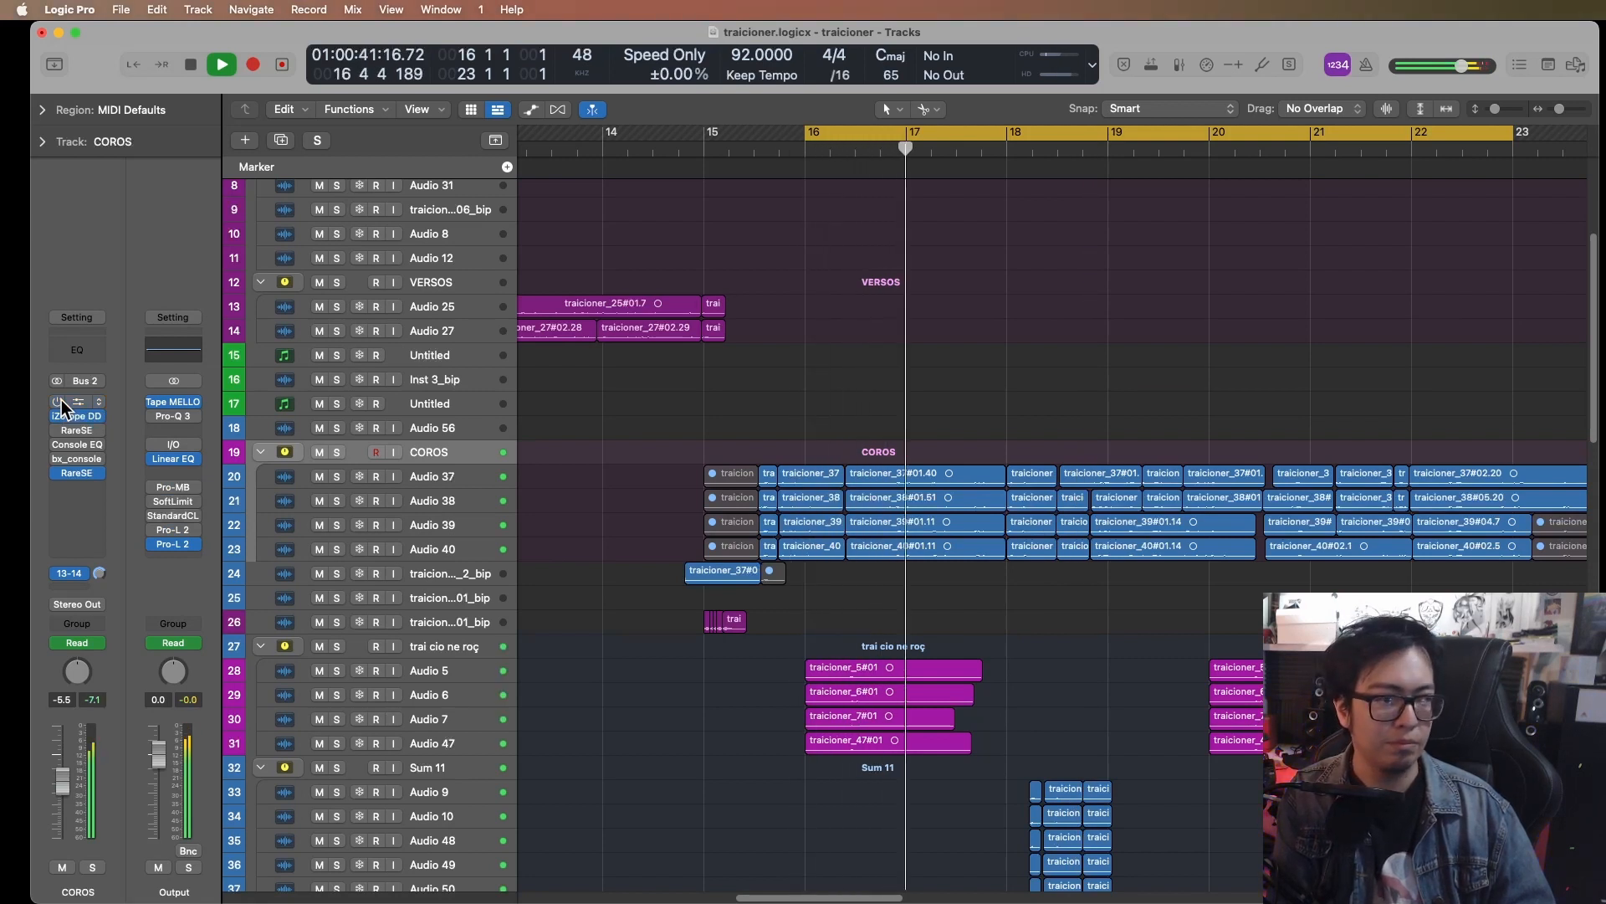
left_click(61, 400)
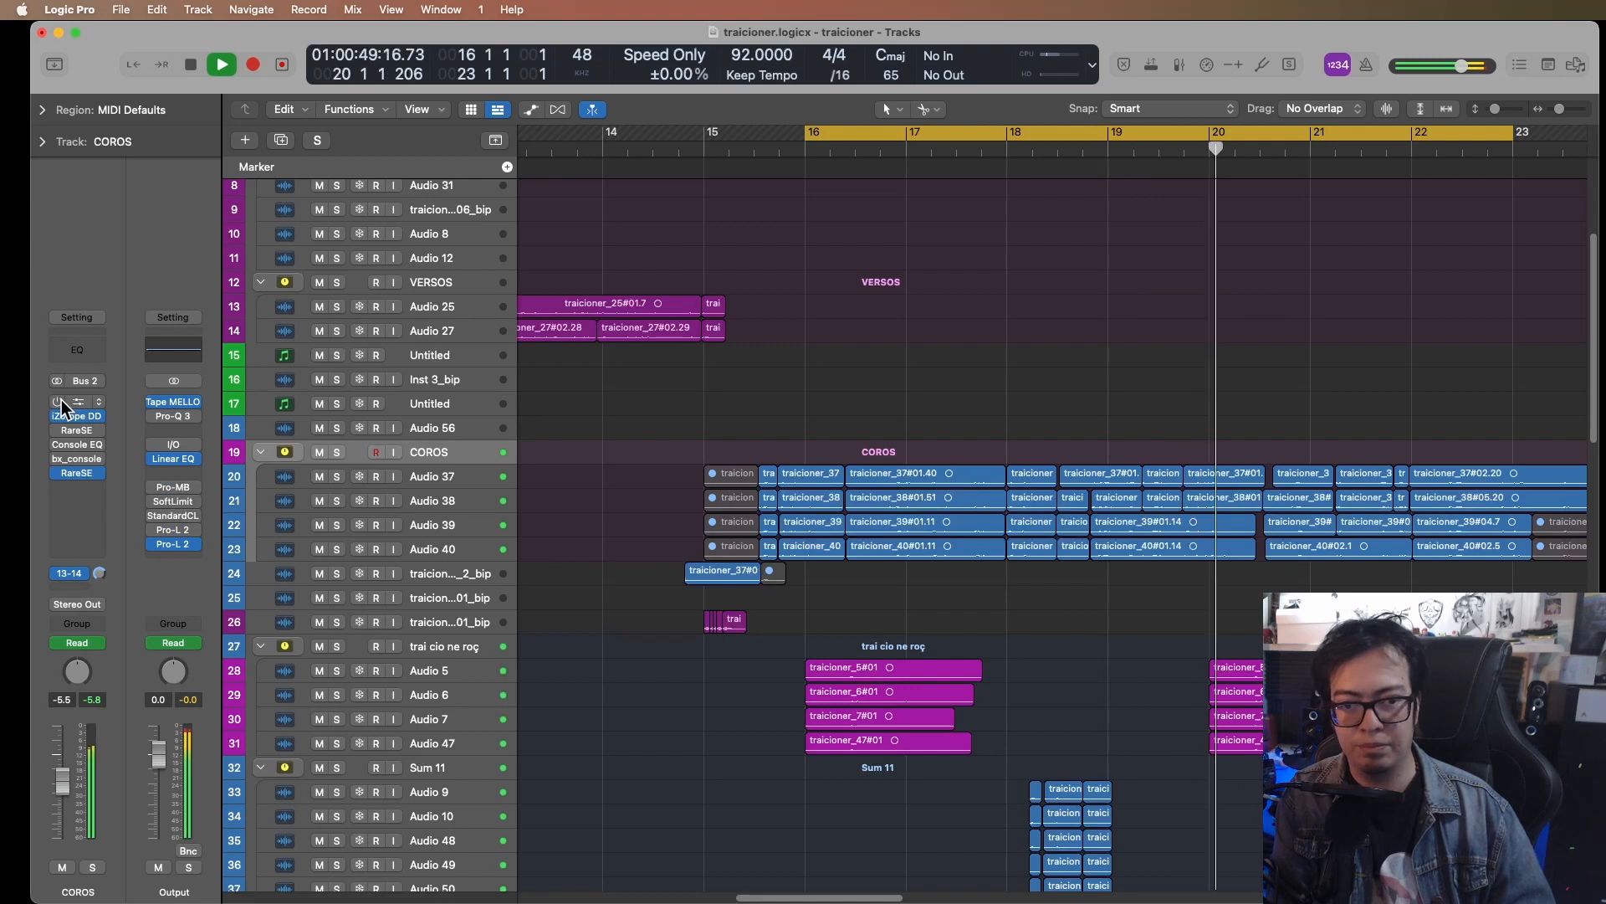
key("space")
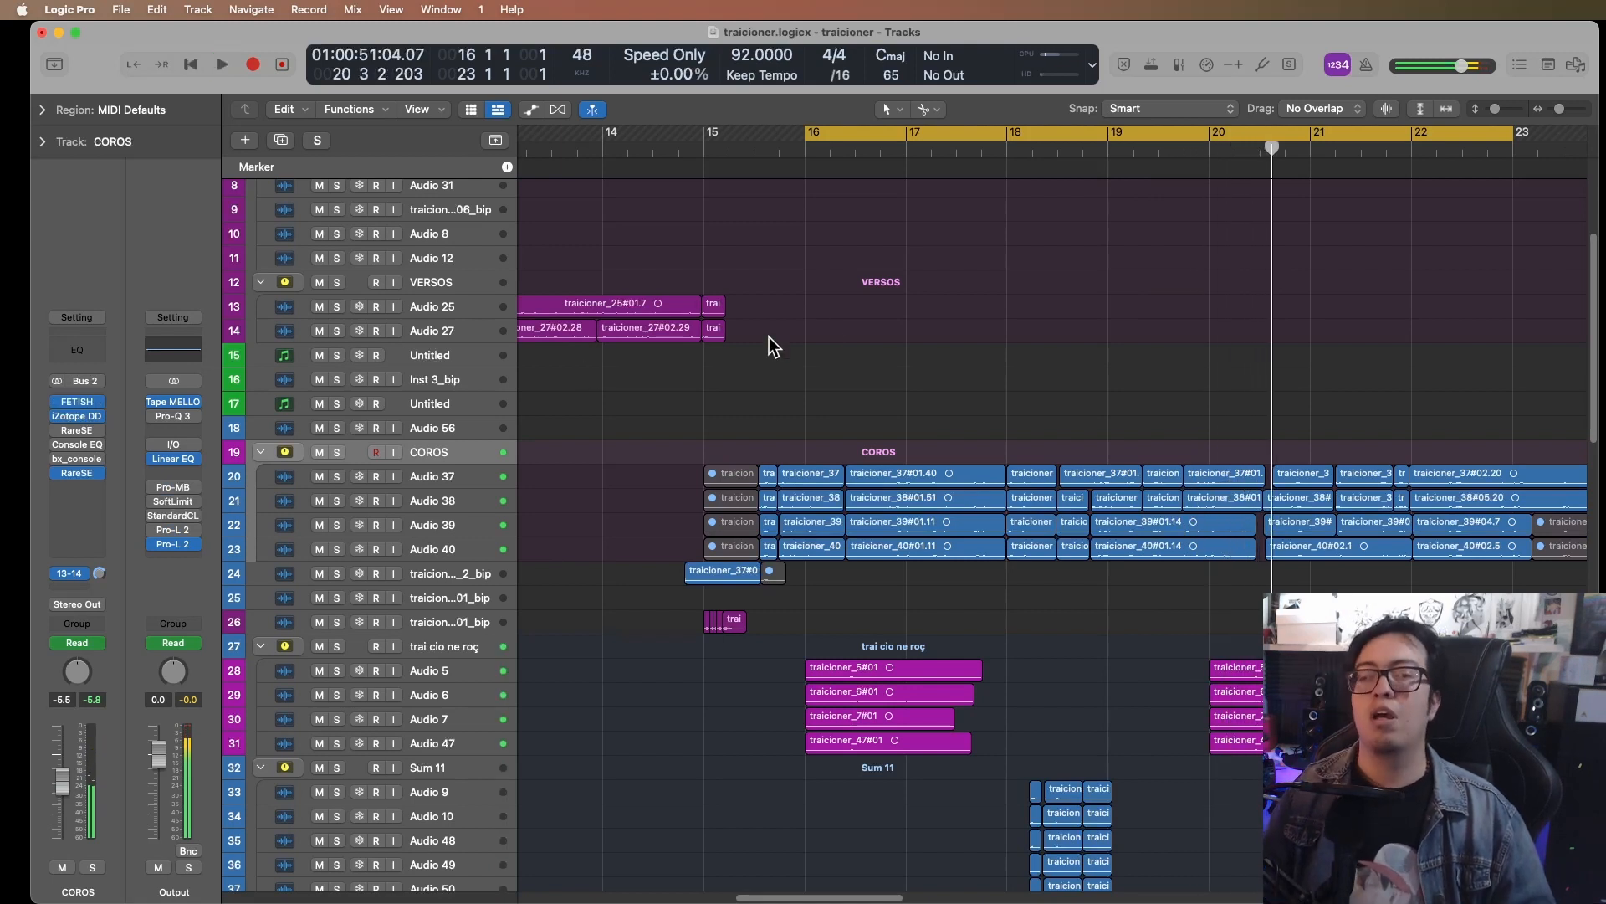